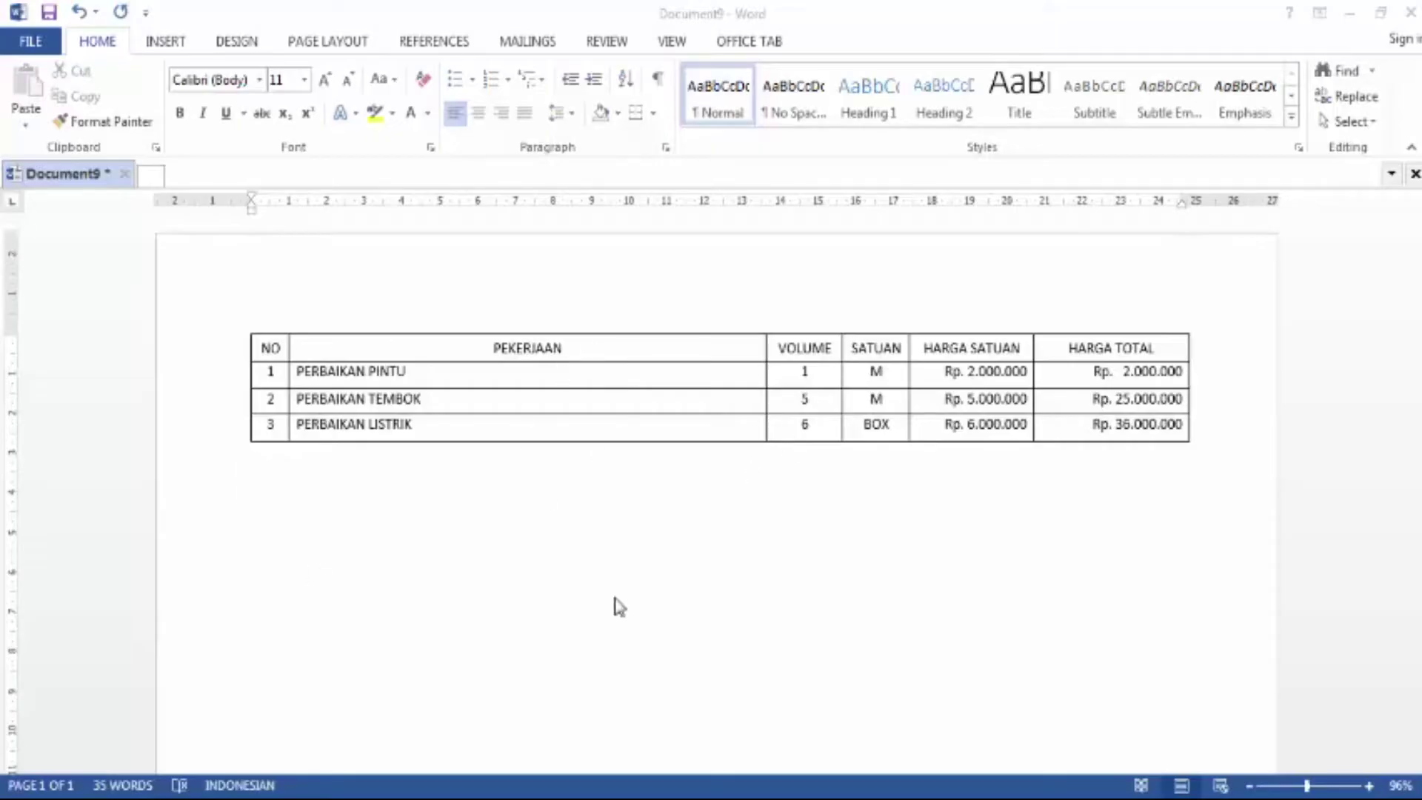
pyautogui.click(582, 349)
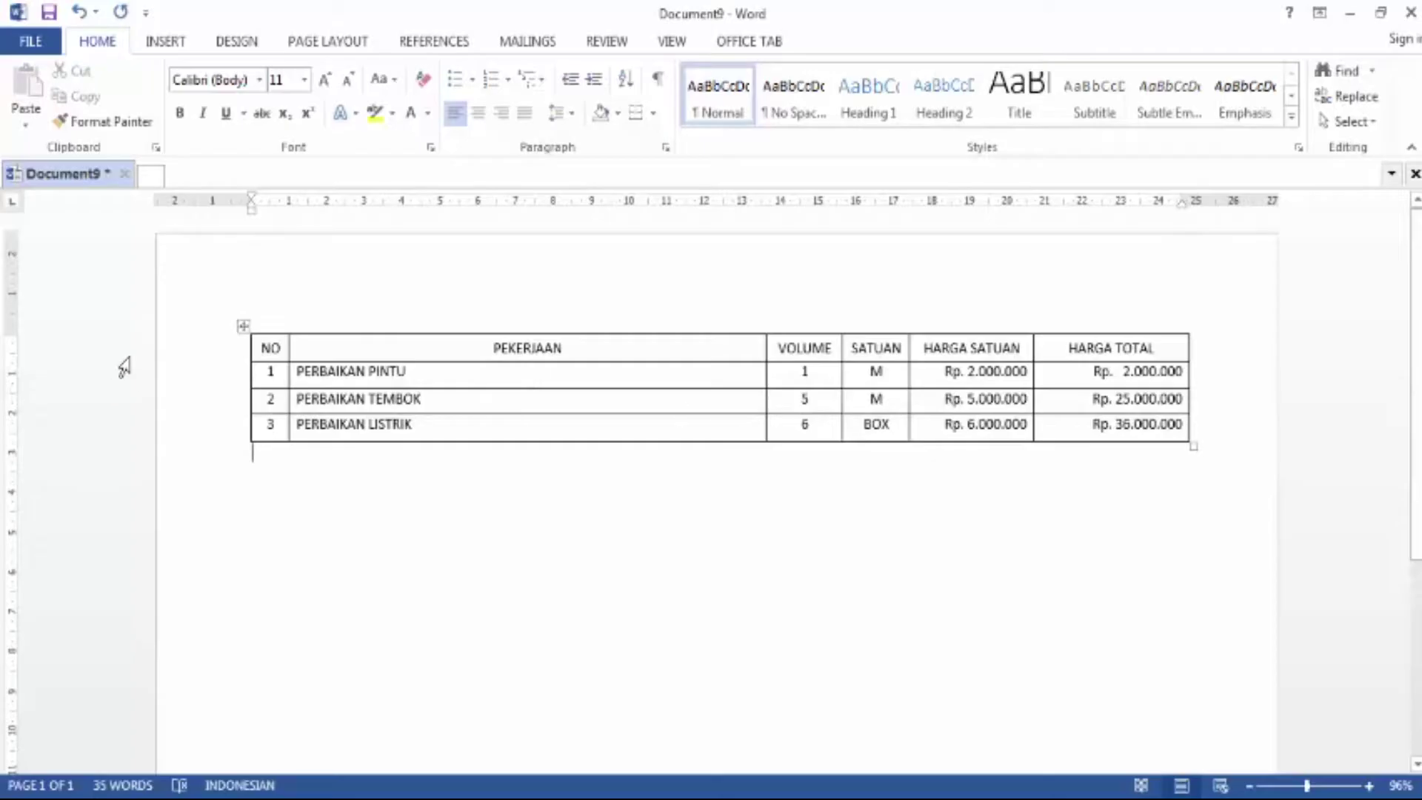
pyautogui.click(243, 326)
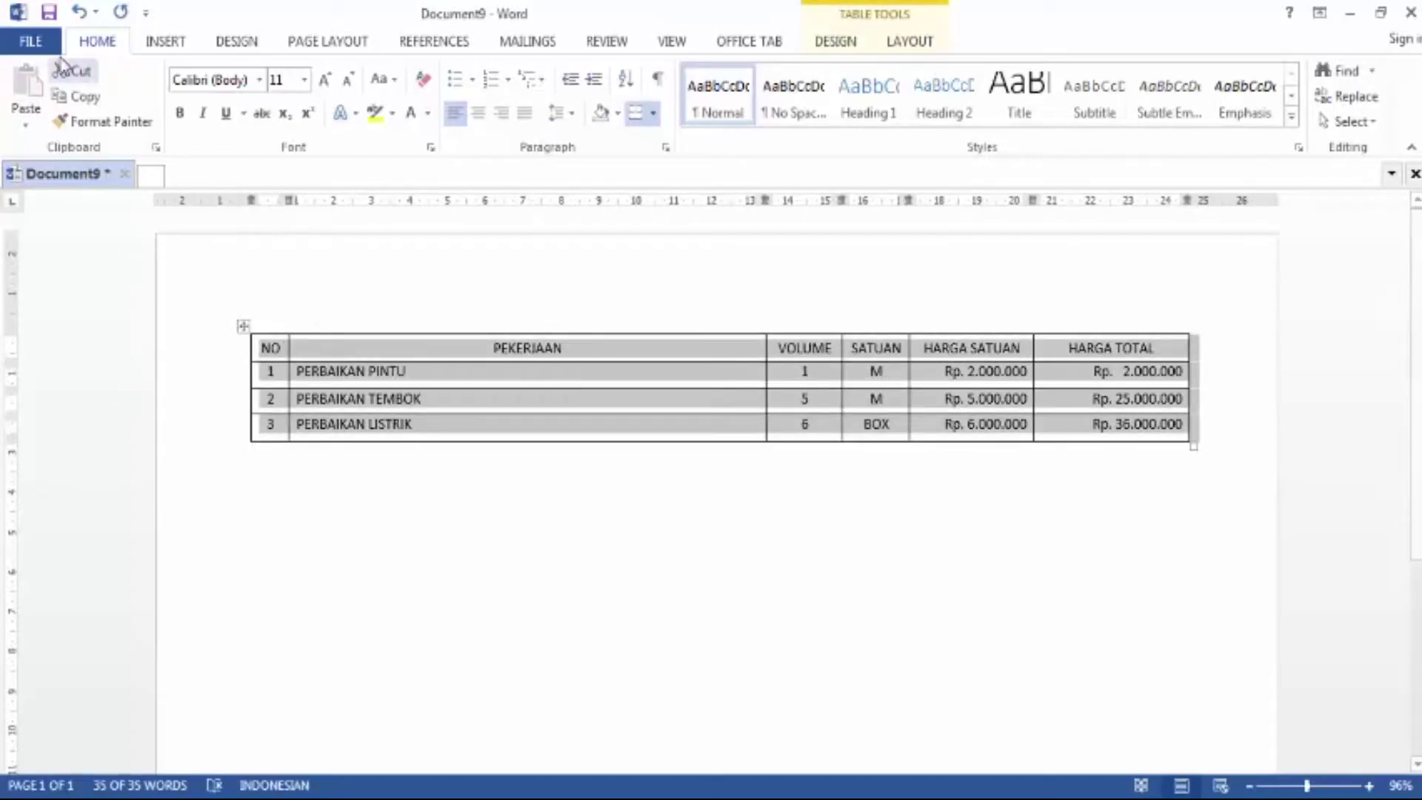
# Create a new blank document and dismiss the Windows color scheme prompt without choosing an option
pyautogui.click(35, 42)
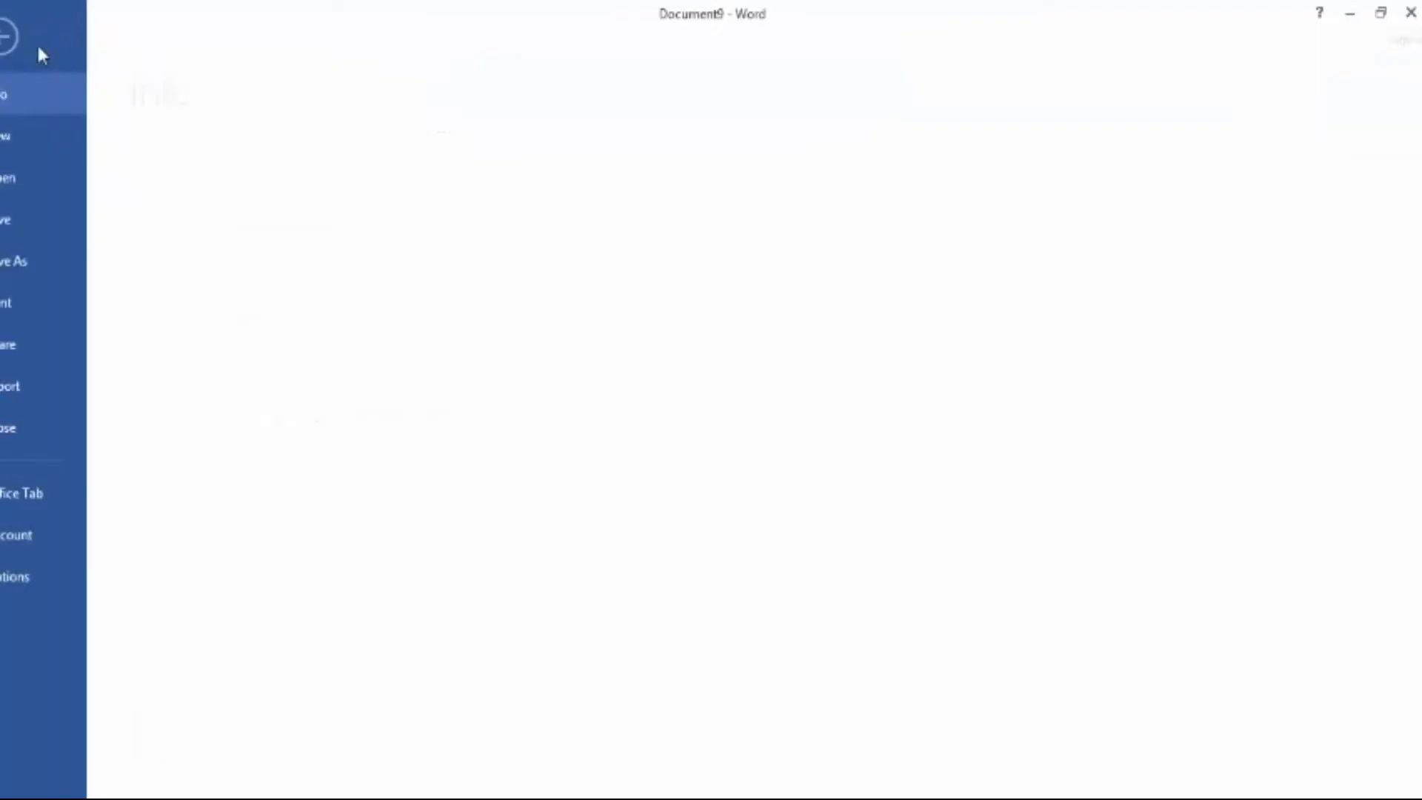
pyautogui.click(38, 145)
pyautogui.click(287, 345)
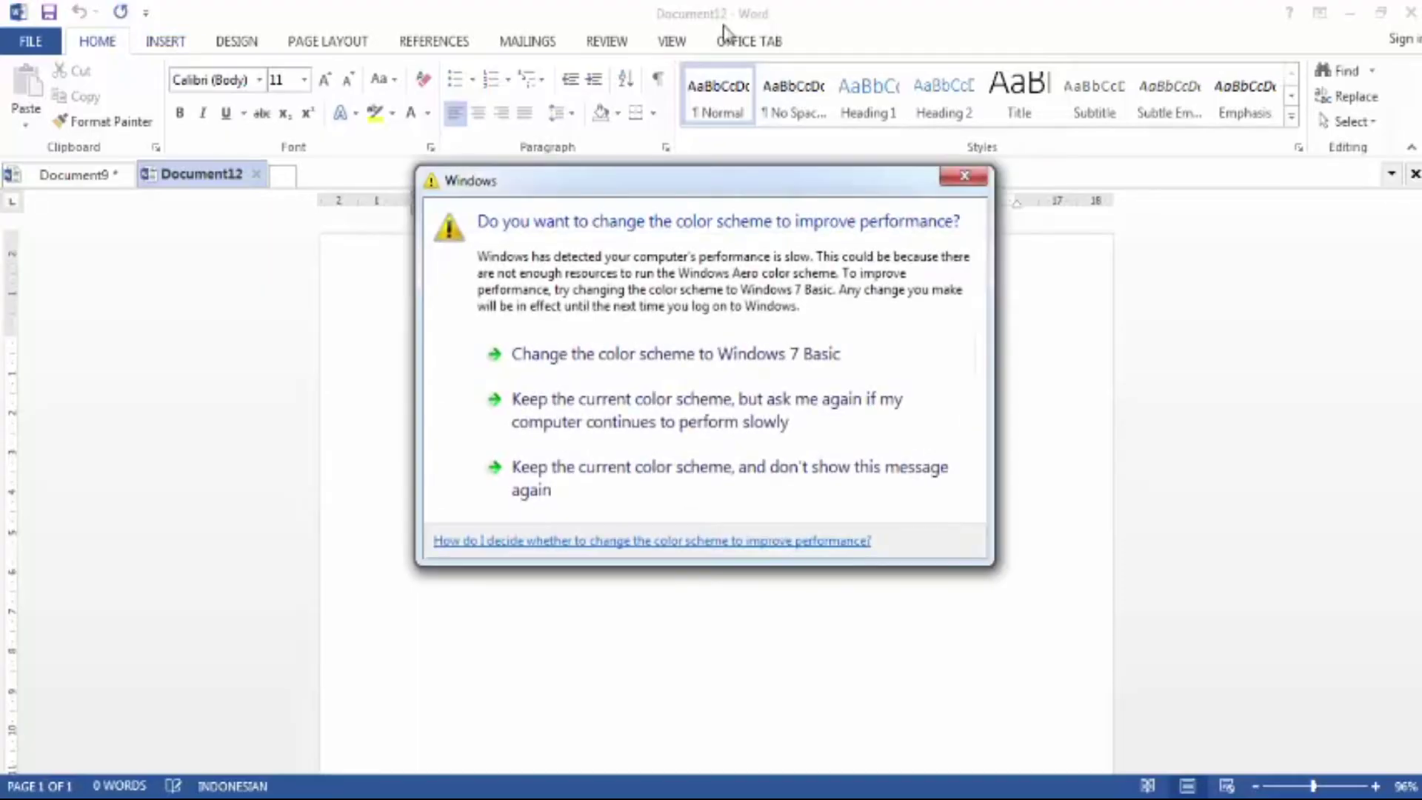
pyautogui.click(965, 176)
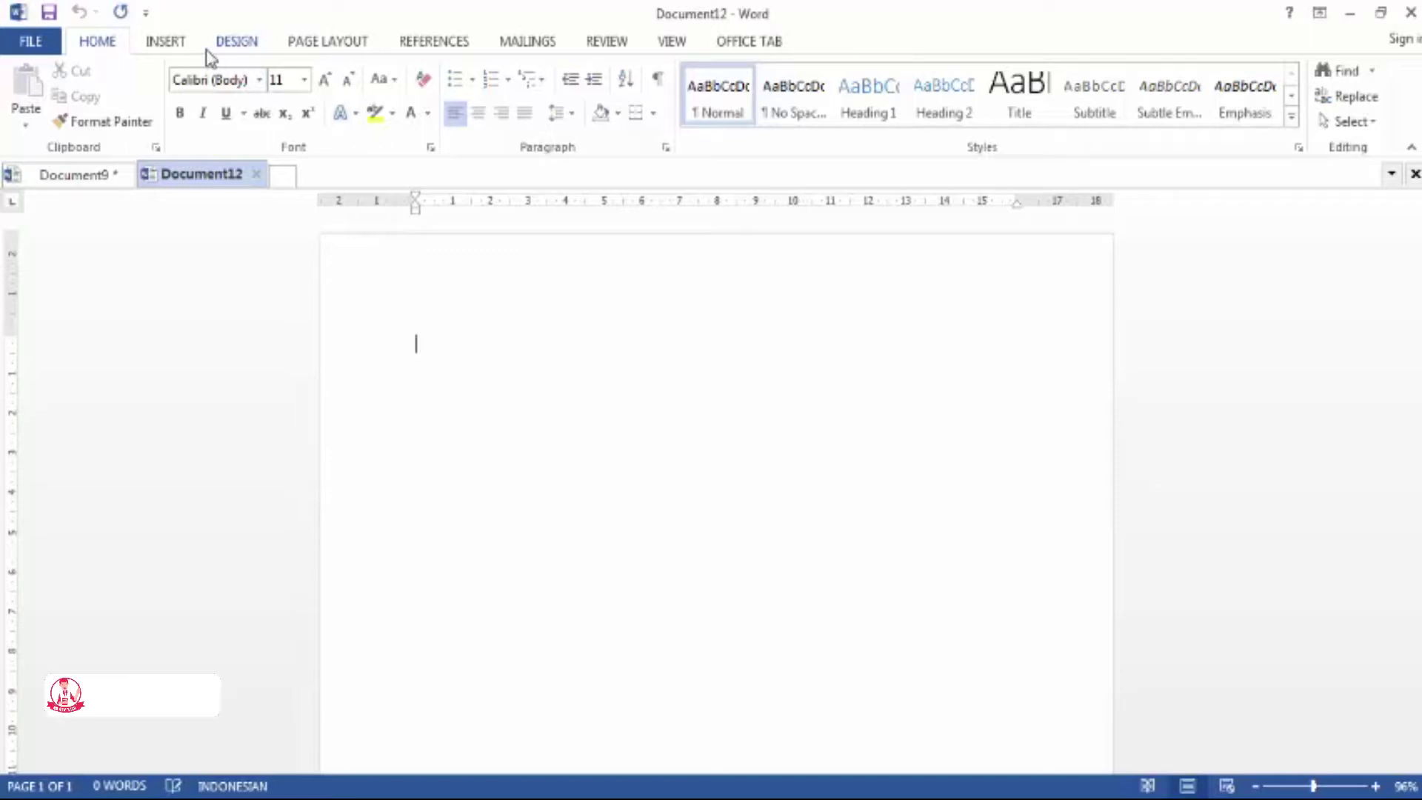
# Set the new document's paper size to A4 and its orientation to landscape
pyautogui.click(358, 50)
pyautogui.click(193, 122)
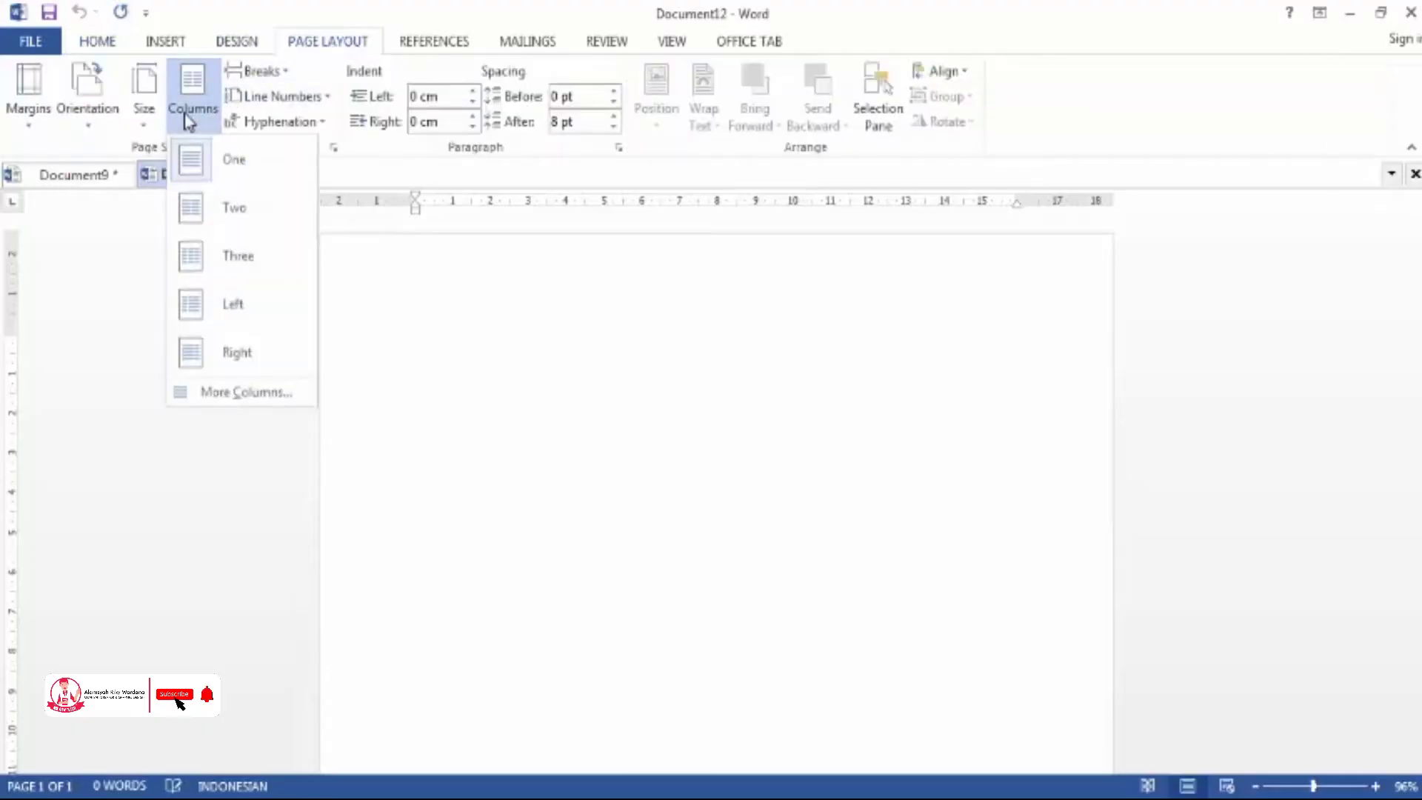
pyautogui.click(144, 118)
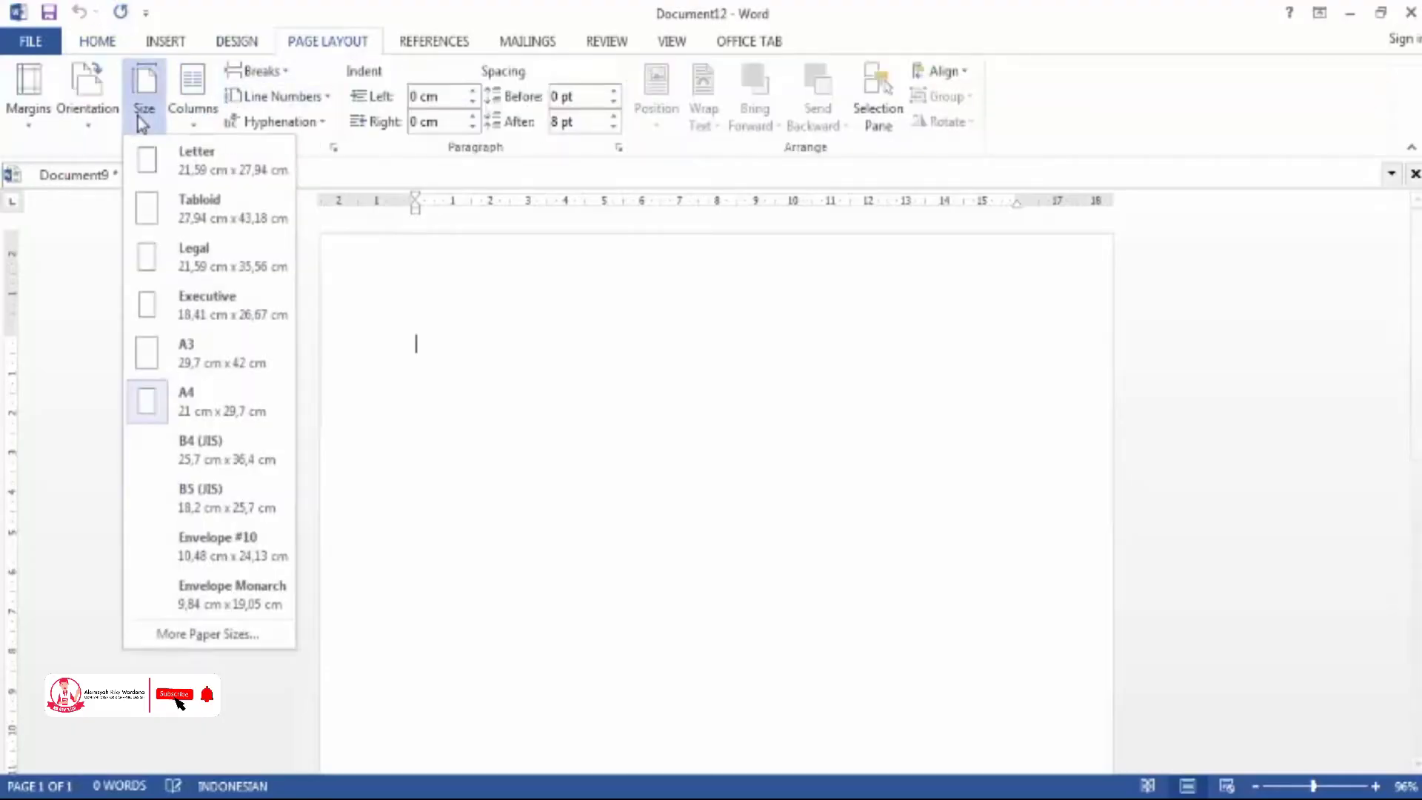
pyautogui.click(234, 406)
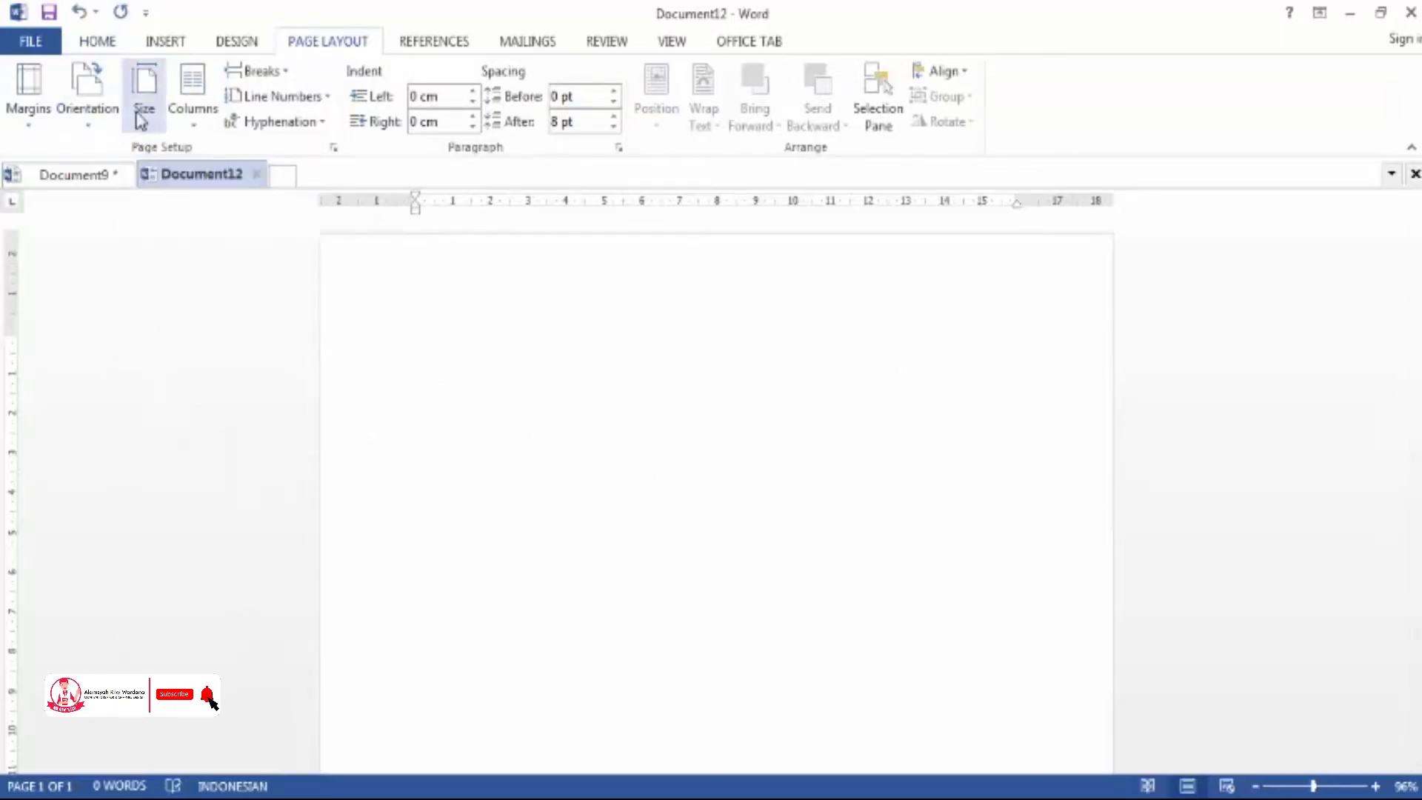
pyautogui.click(83, 89)
pyautogui.click(122, 211)
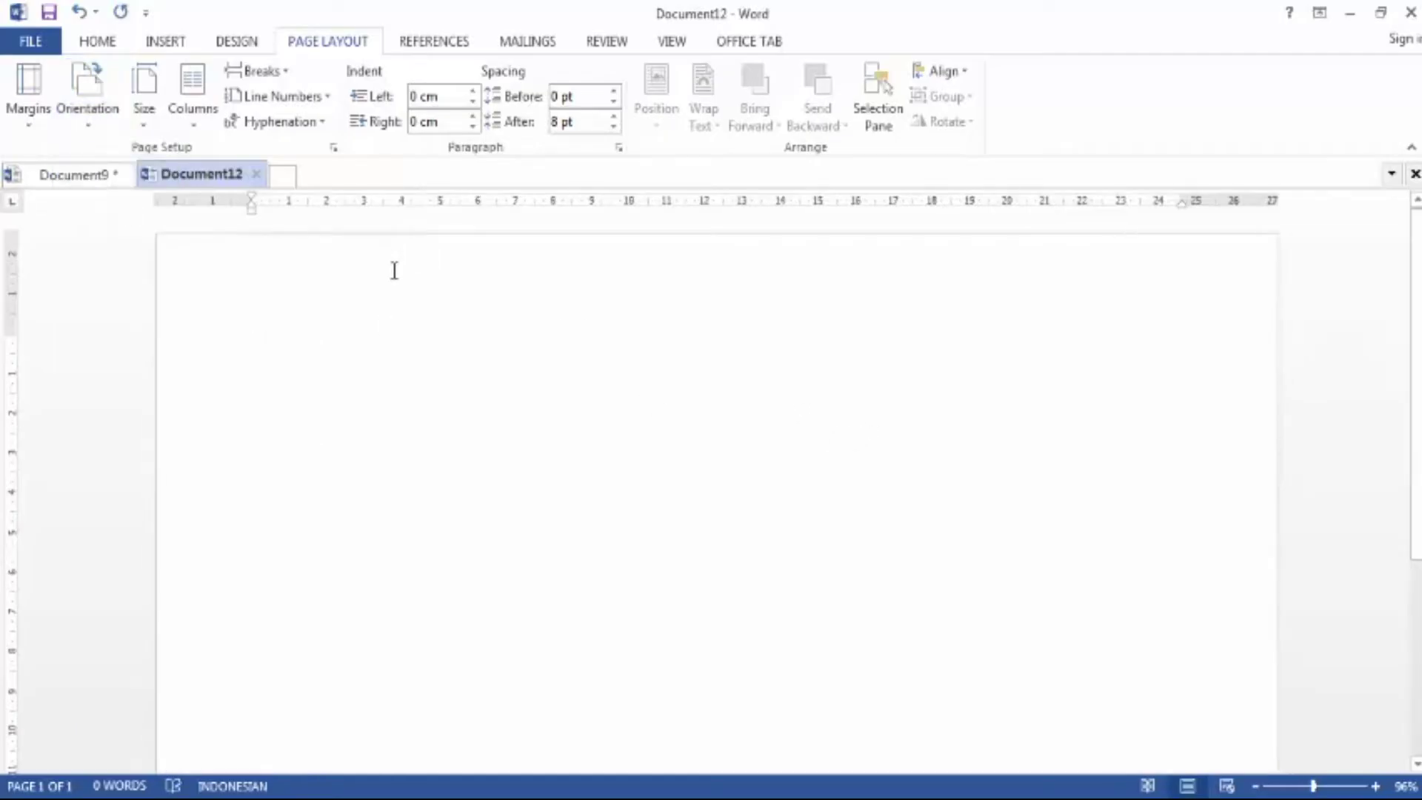
# Enter the two-line title "RANCANGAN ANGGARAN BIAYA" and "PEMBANGUNAN RUMAH TANGERANG" at the start of the page
pyautogui.write('RANCANGAN')
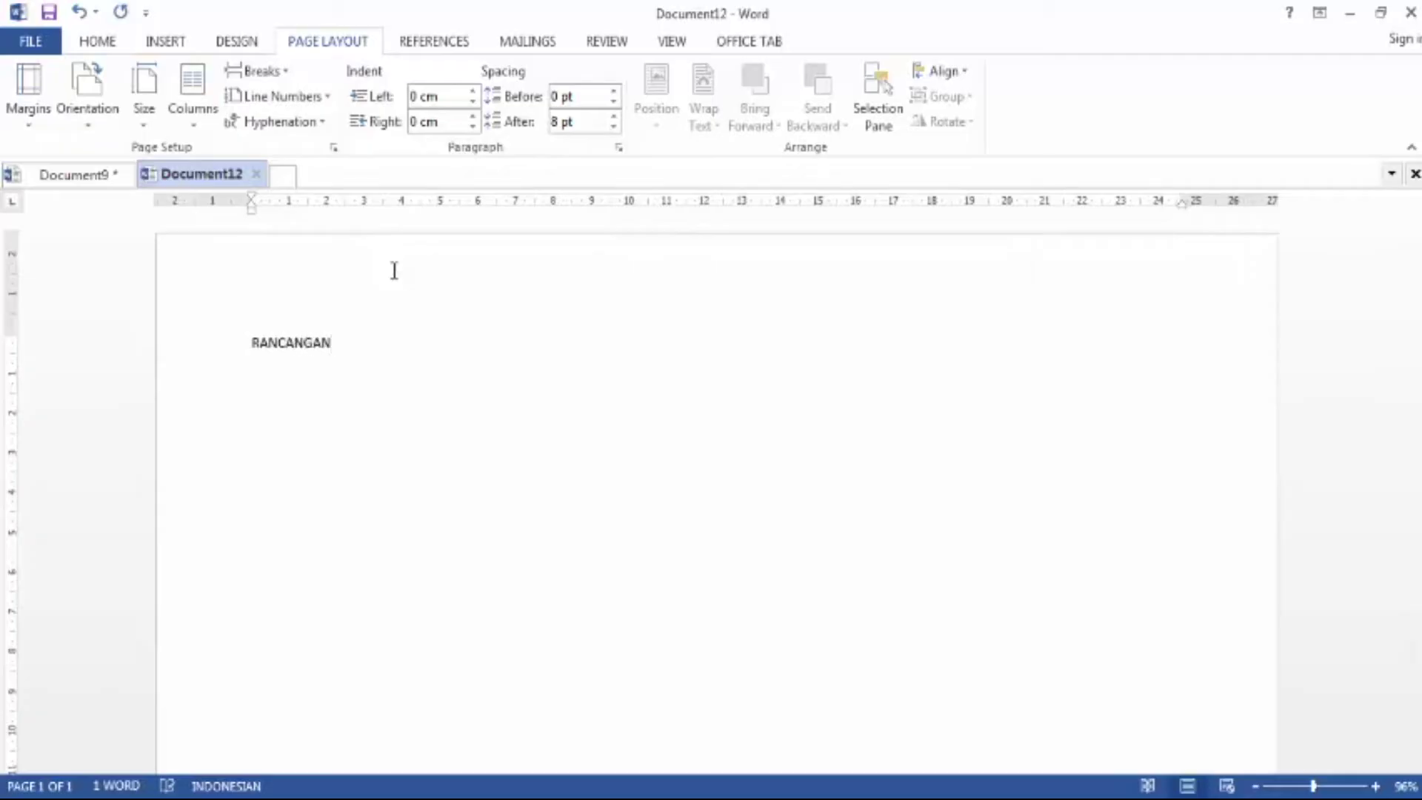
pyautogui.write(' ANGGARAN BIAYA ')
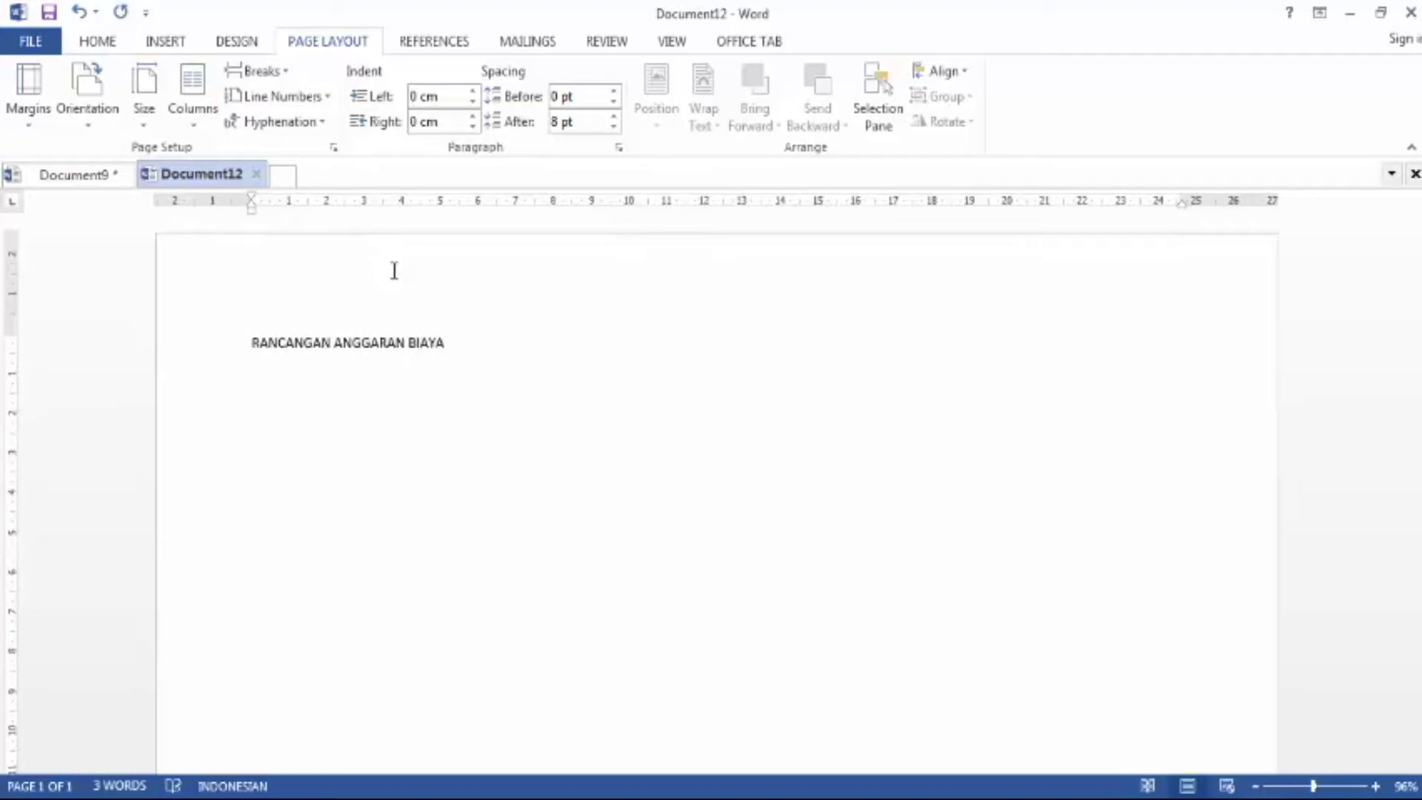
pyautogui.write('PEMBANGUNAN RUMAH')
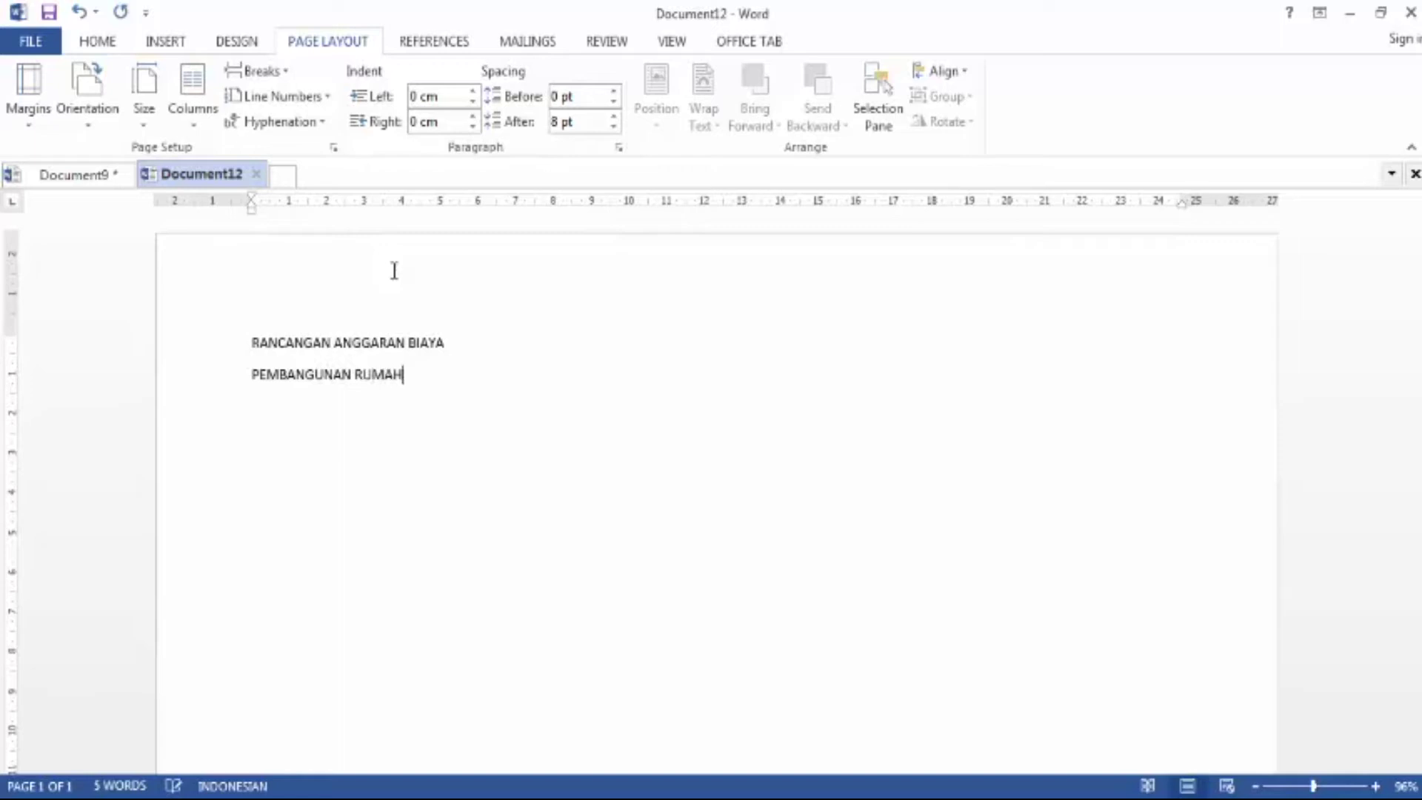
pyautogui.write(' TANGERANG')
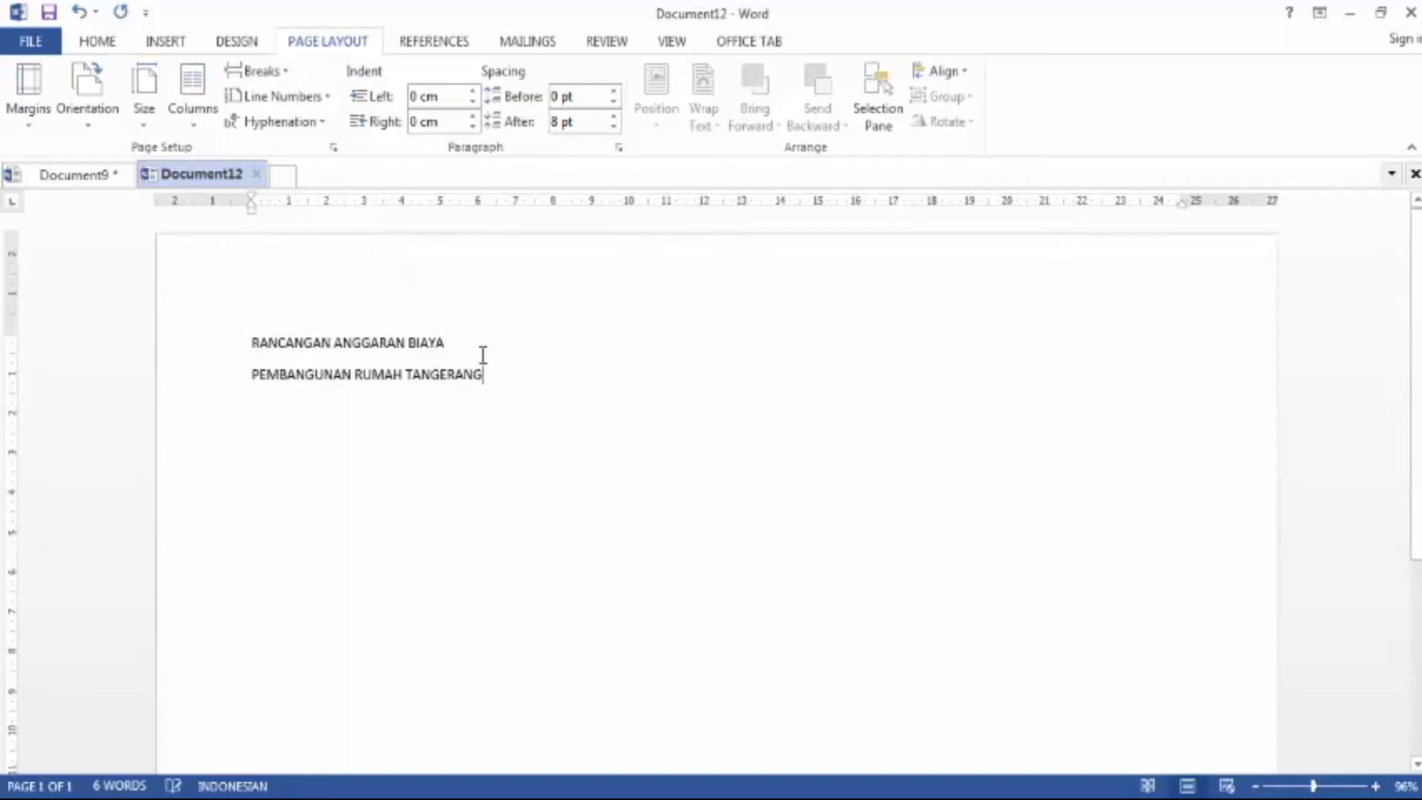
# Center both title lines horizontally on the page
pyautogui.moveTo(488, 375); pyautogui.dragTo(260, 344)
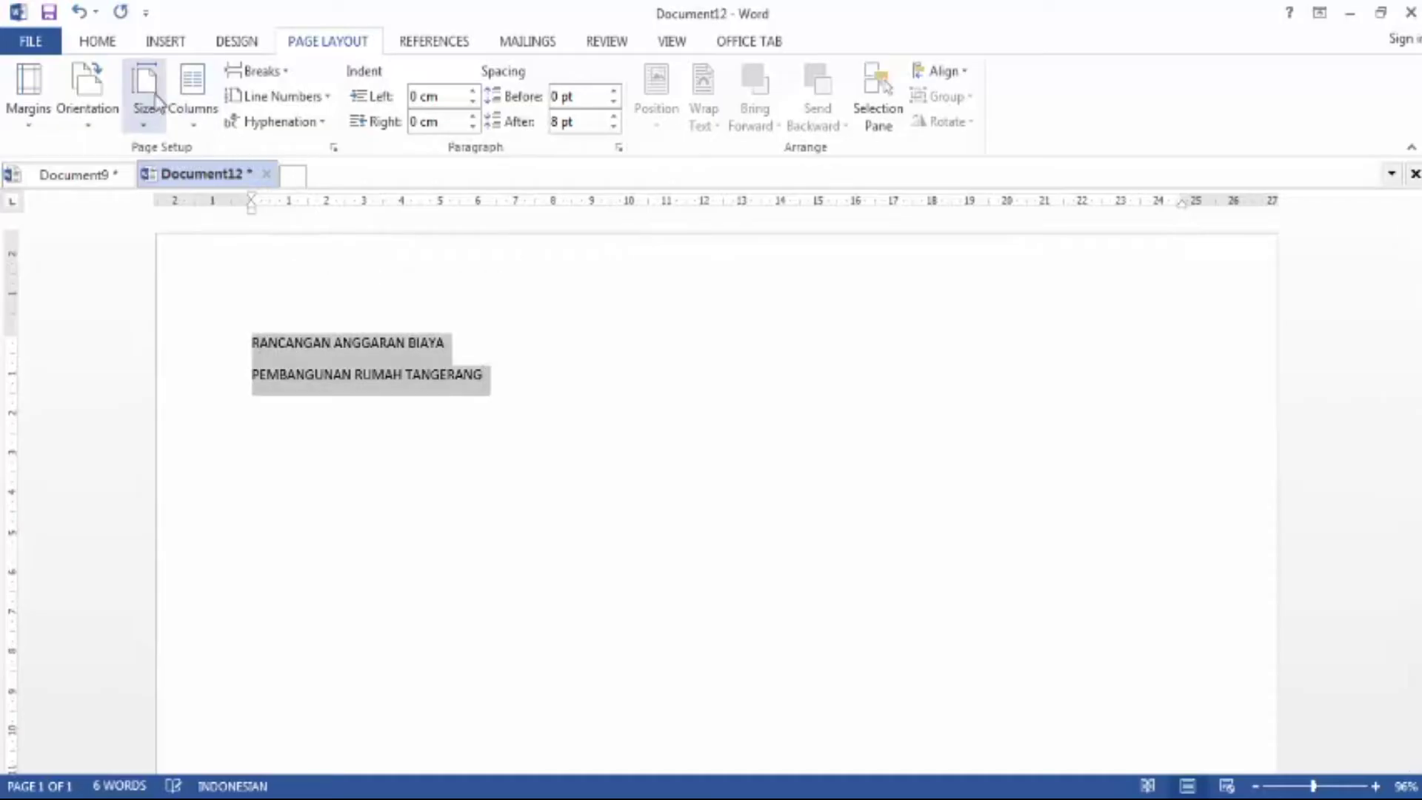
pyautogui.click(93, 41)
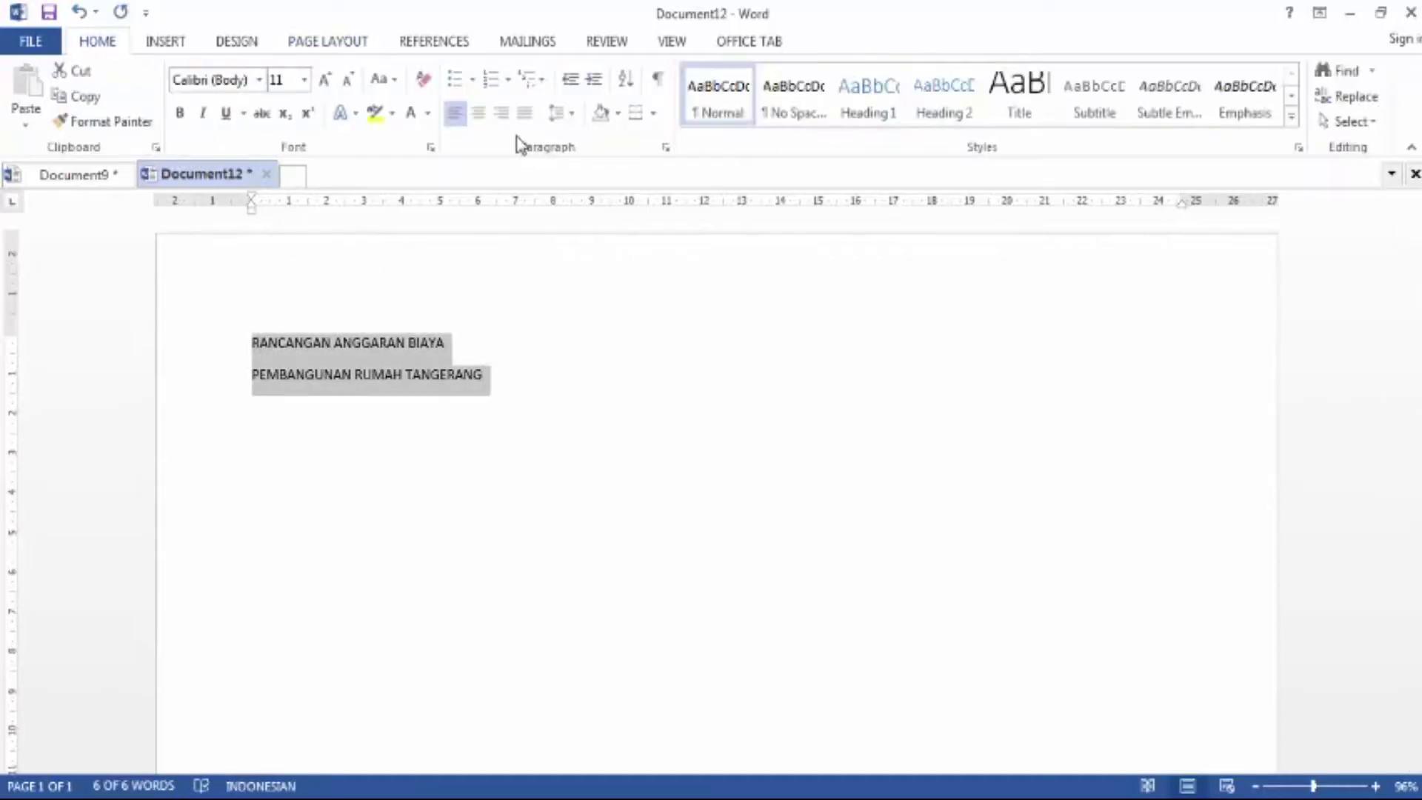
pyautogui.click(481, 120)
pyautogui.click(853, 379)
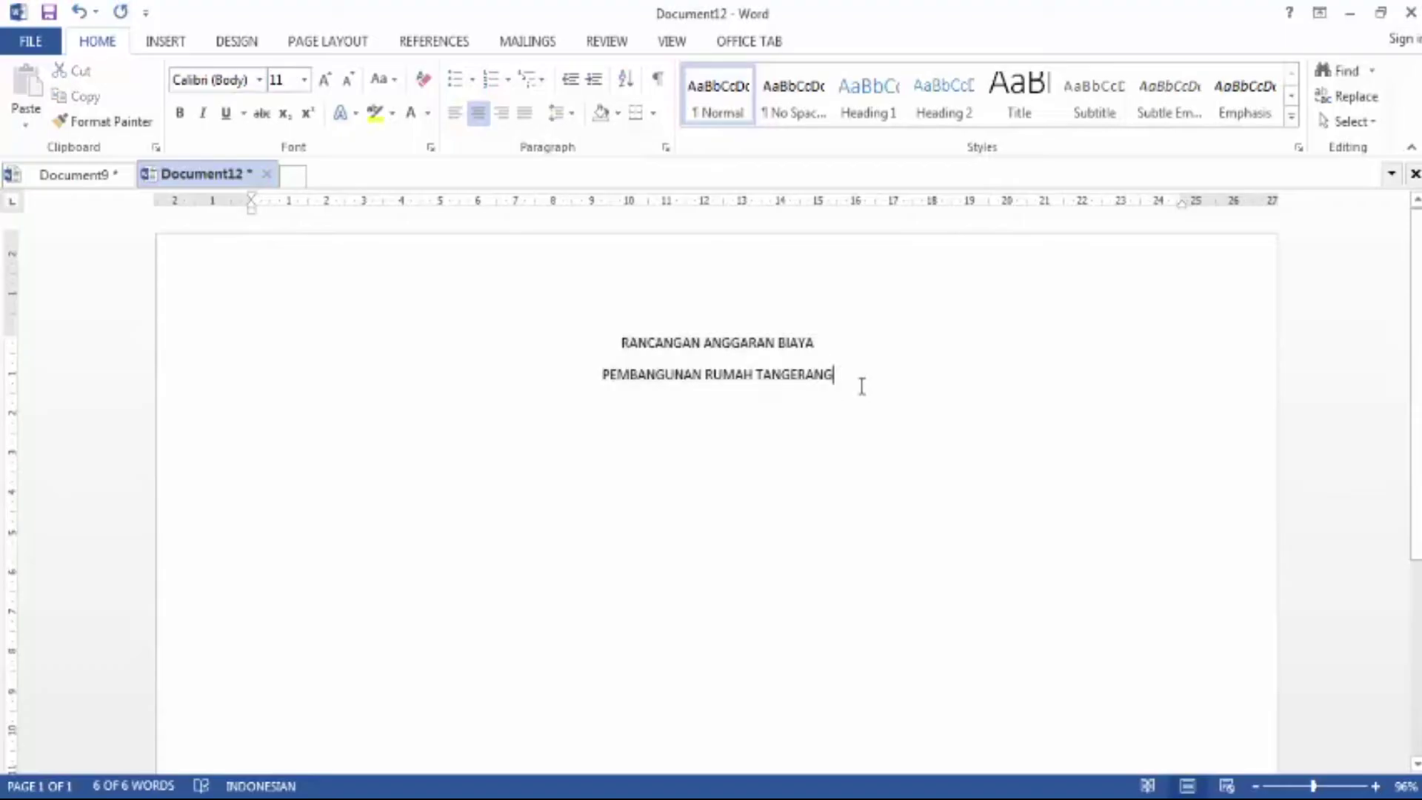
# Set the font size of both title lines to 22
pyautogui.moveTo(853, 379); pyautogui.dragTo(852, 282)
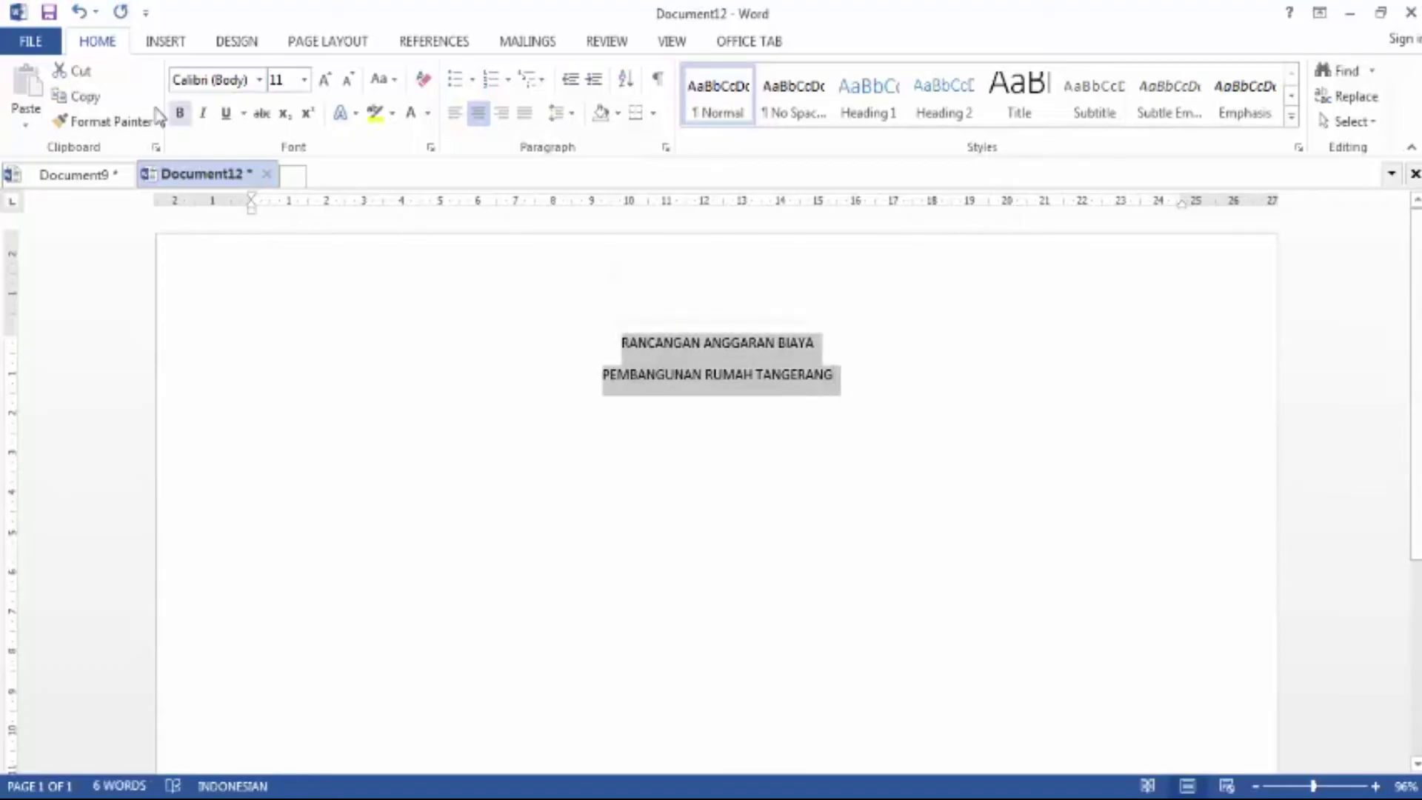
pyautogui.click(304, 79)
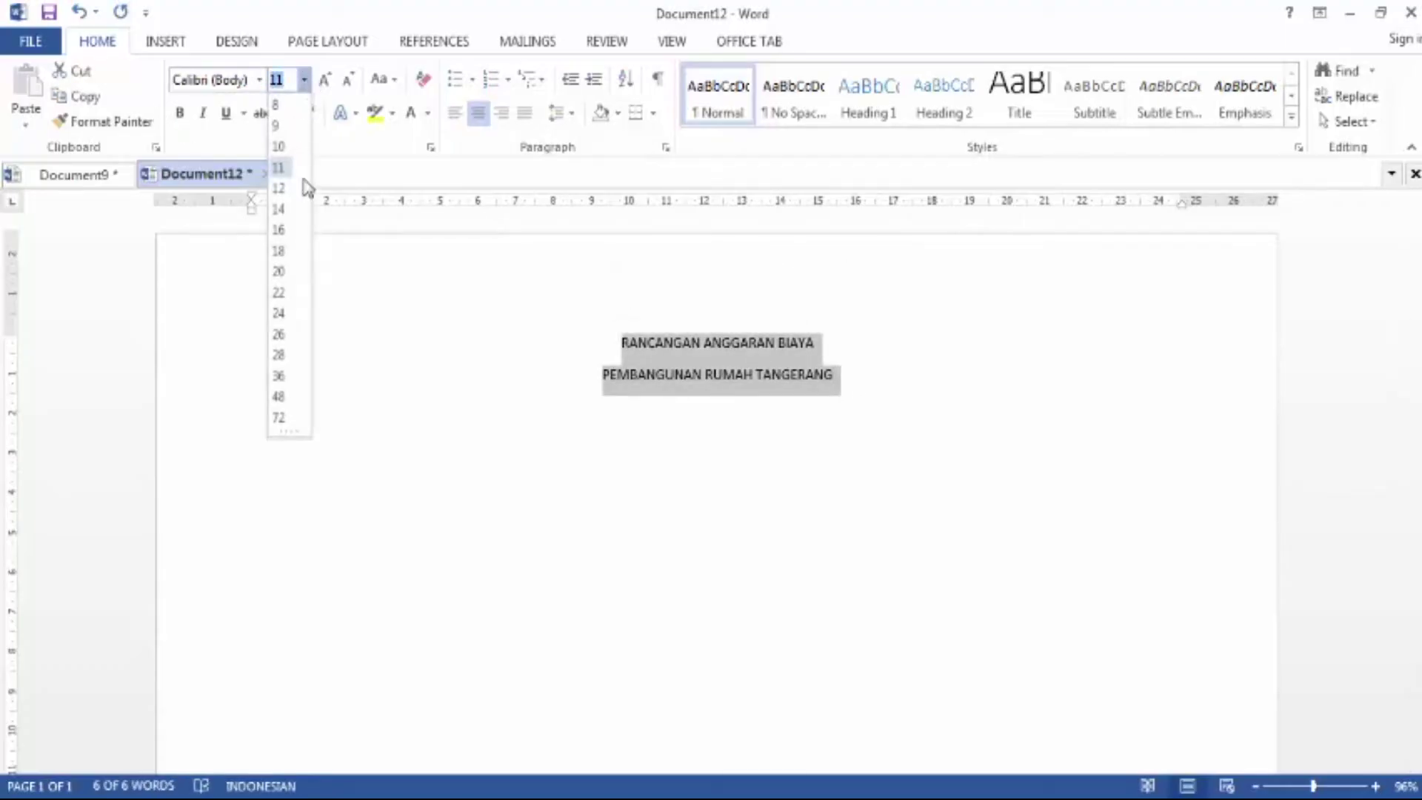
pyautogui.click(279, 295)
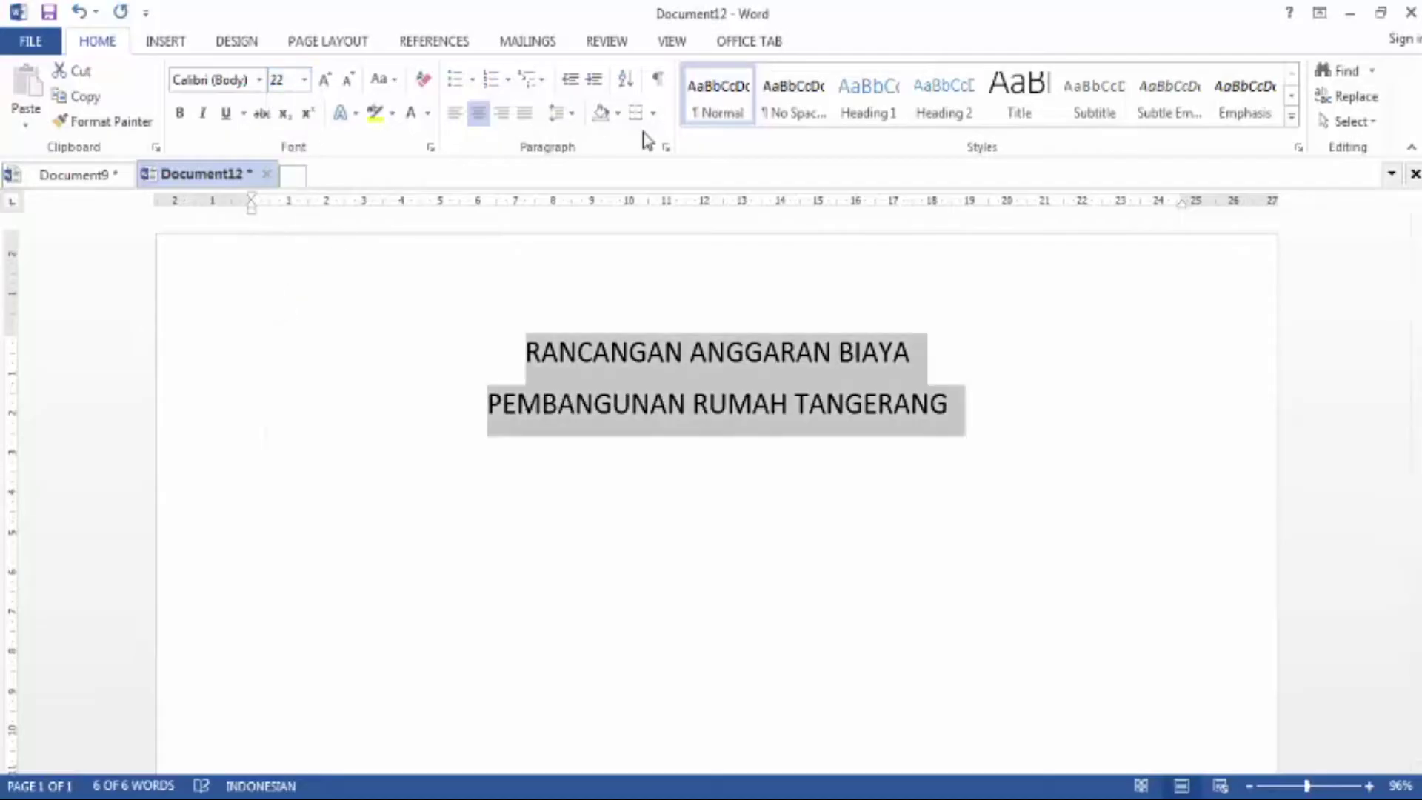
# Remove the space after paragraph from both title lines and make them bold
pyautogui.click(569, 119)
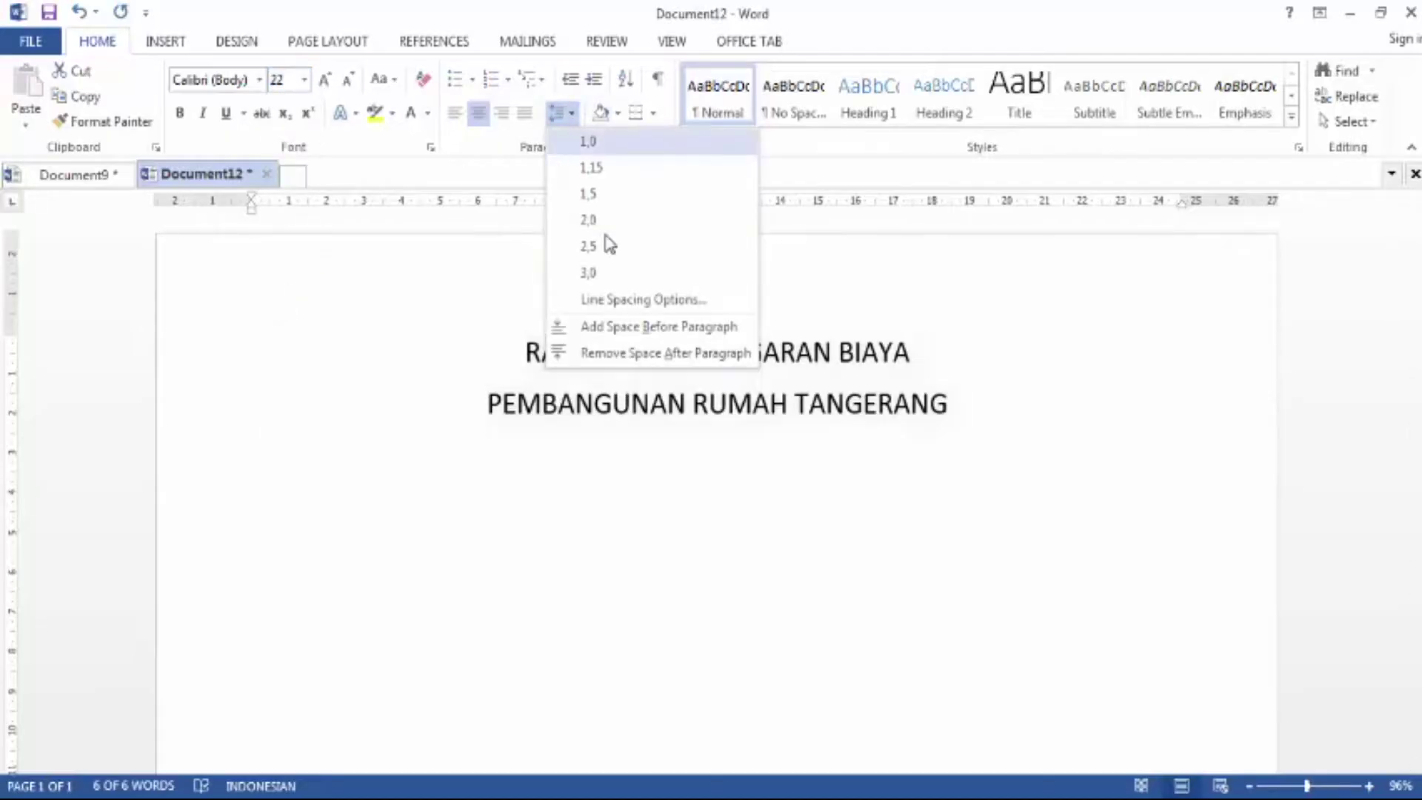
pyautogui.click(686, 358)
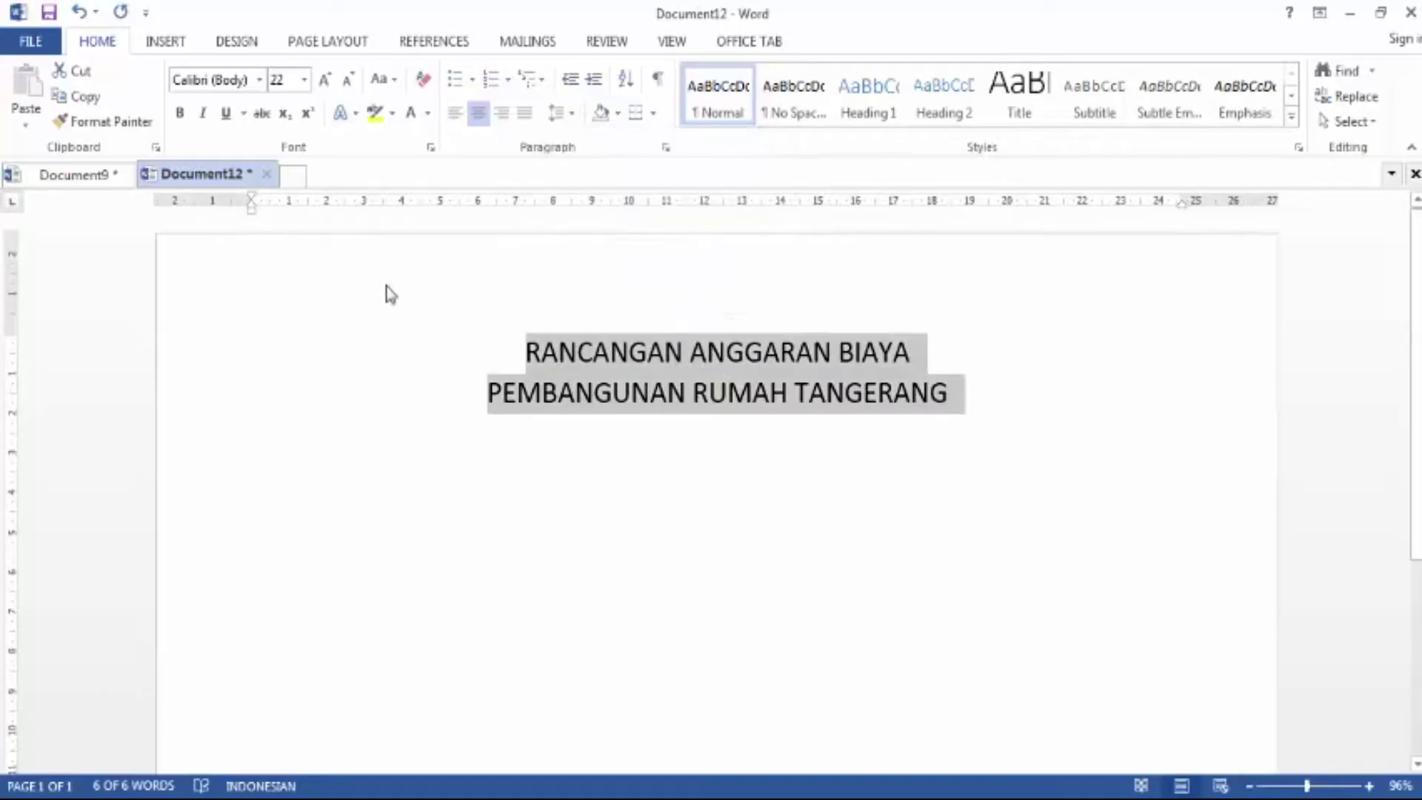
pyautogui.click(180, 116)
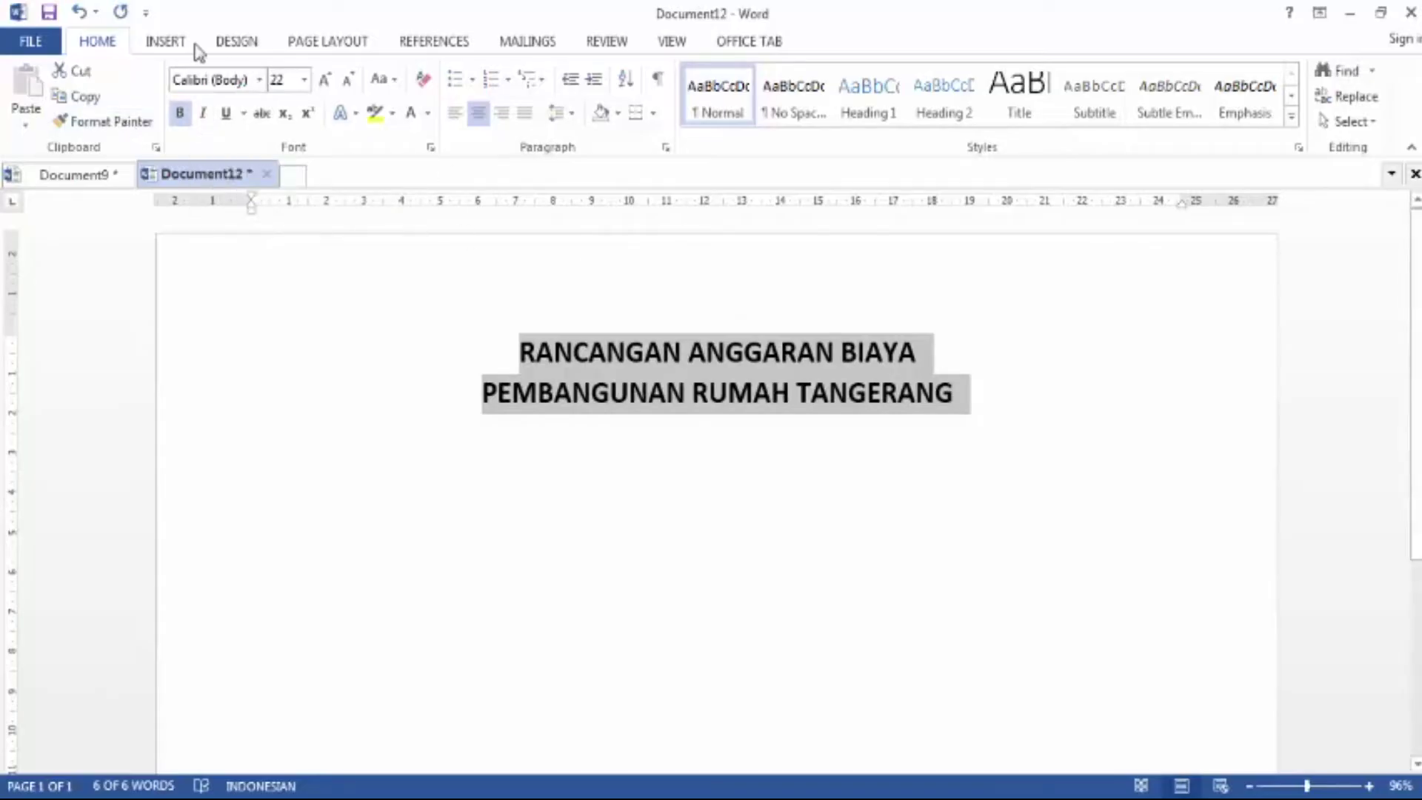
# Change the font of both title lines to the Avengeance Mightiest typeface
pyautogui.click(259, 79)
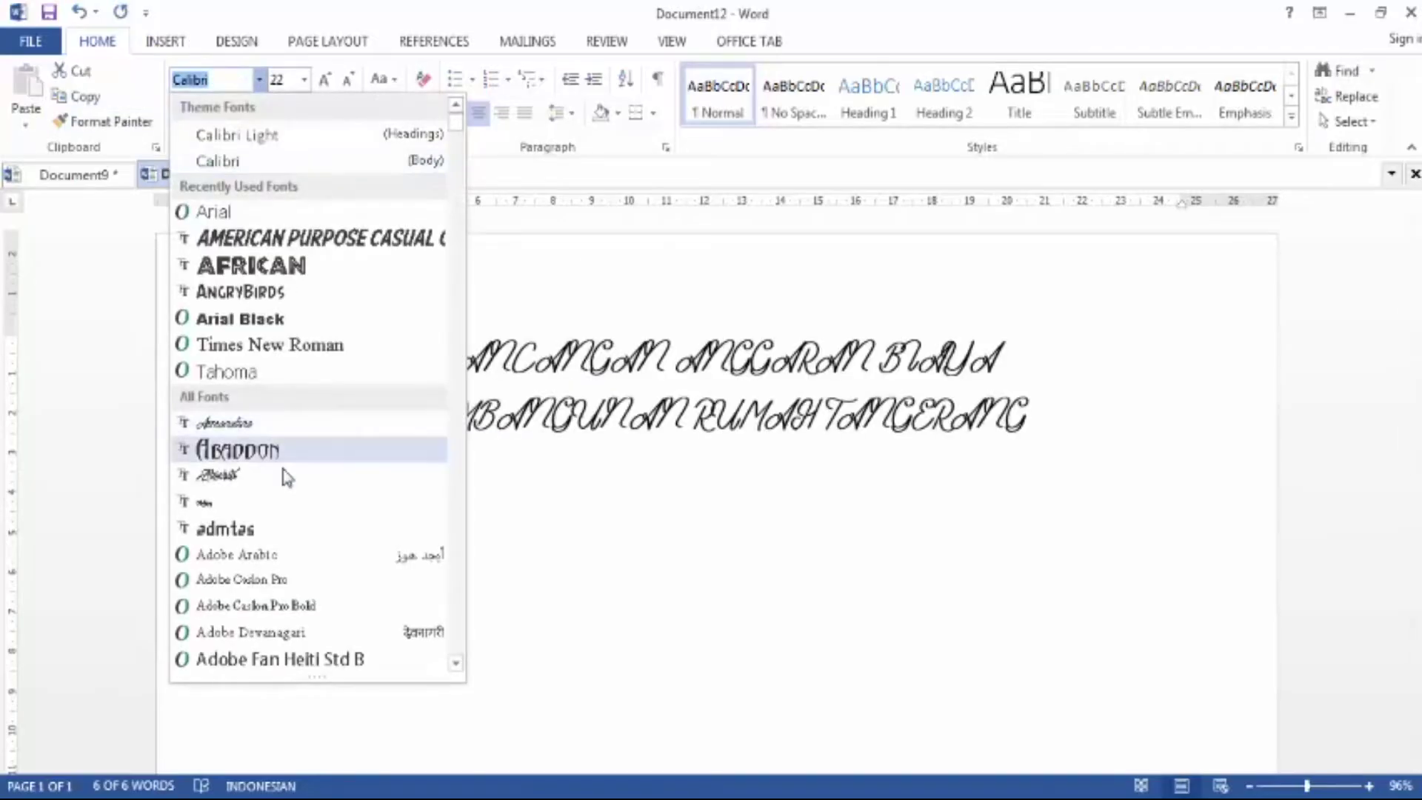
pyautogui.scroll(-8, 286, 489)
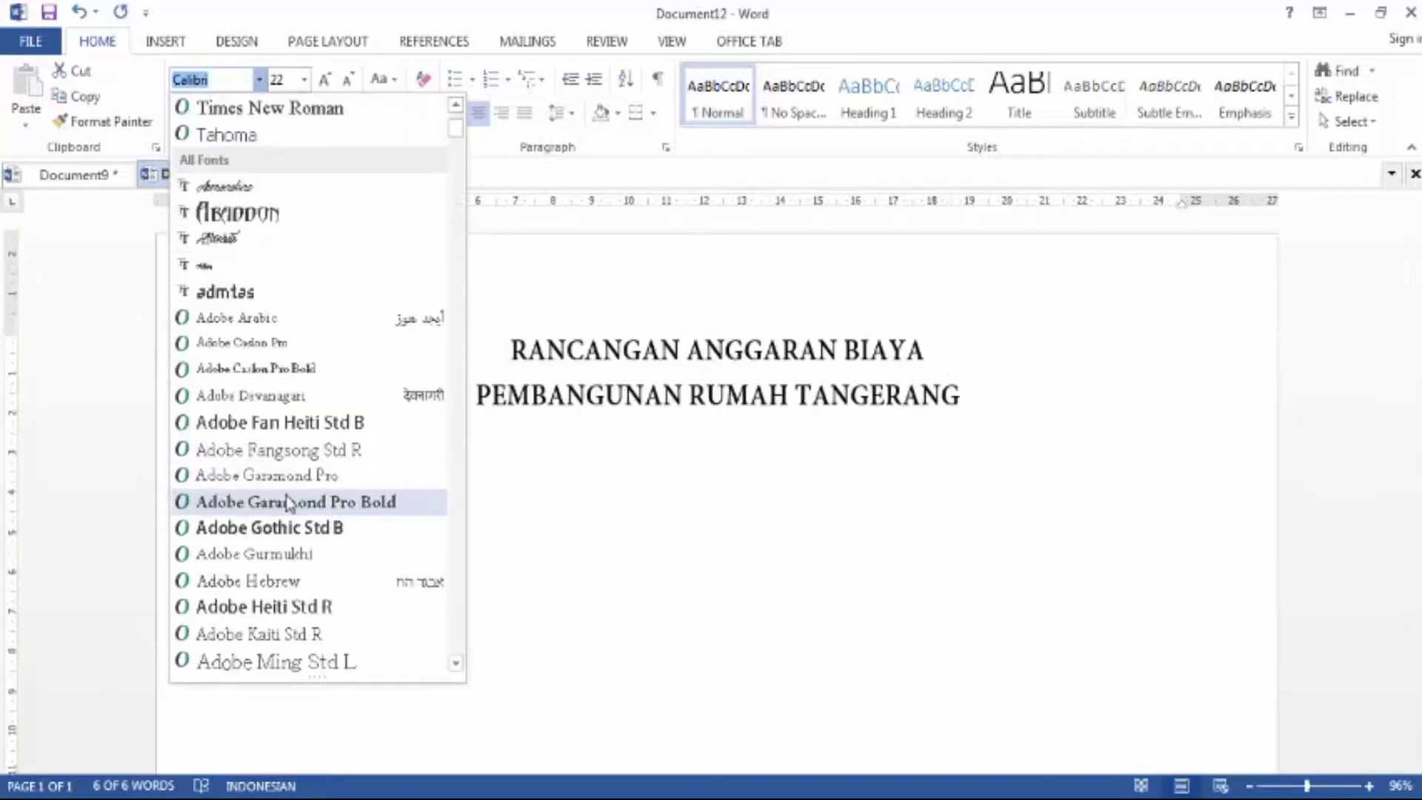
pyautogui.scroll(-4, 285, 496)
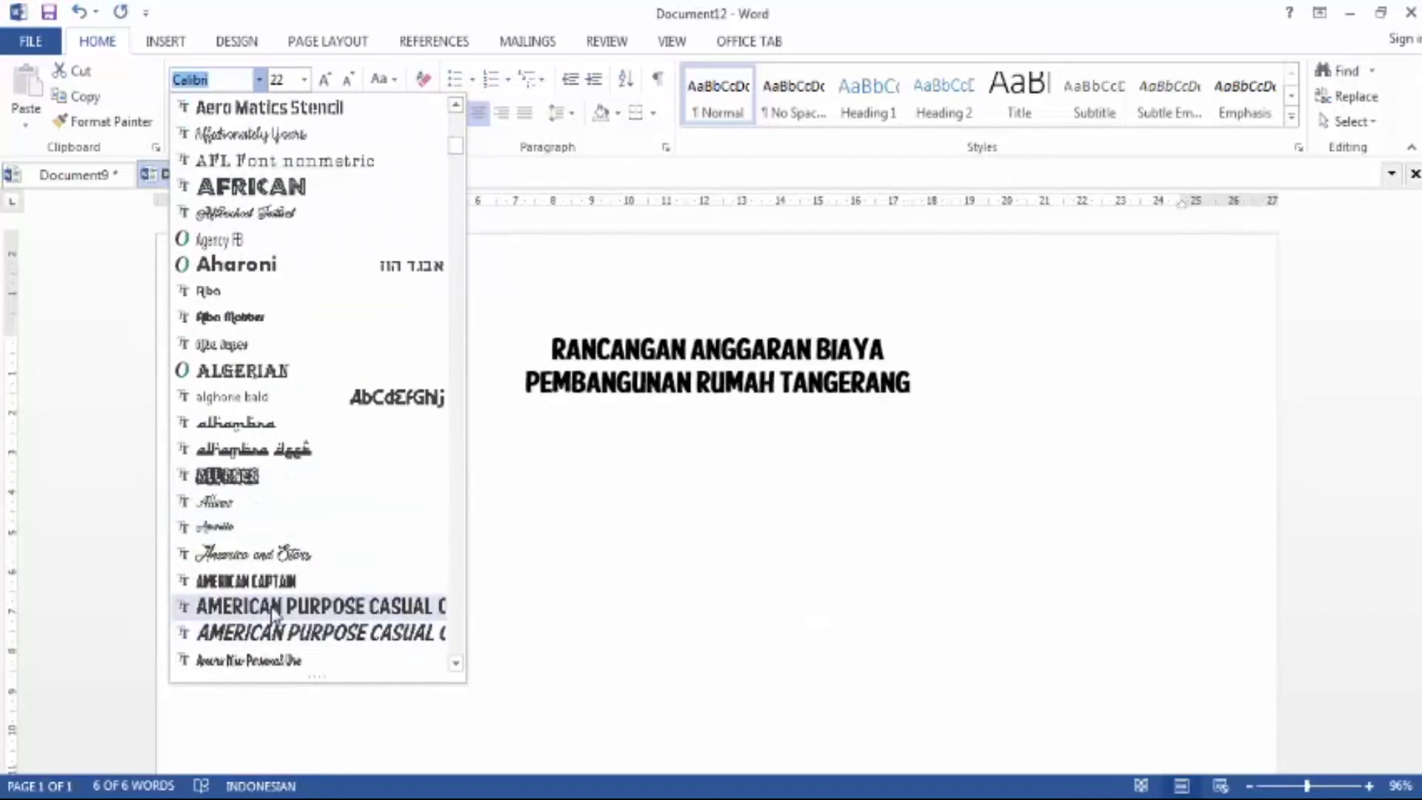
pyautogui.scroll(-15, 274, 601)
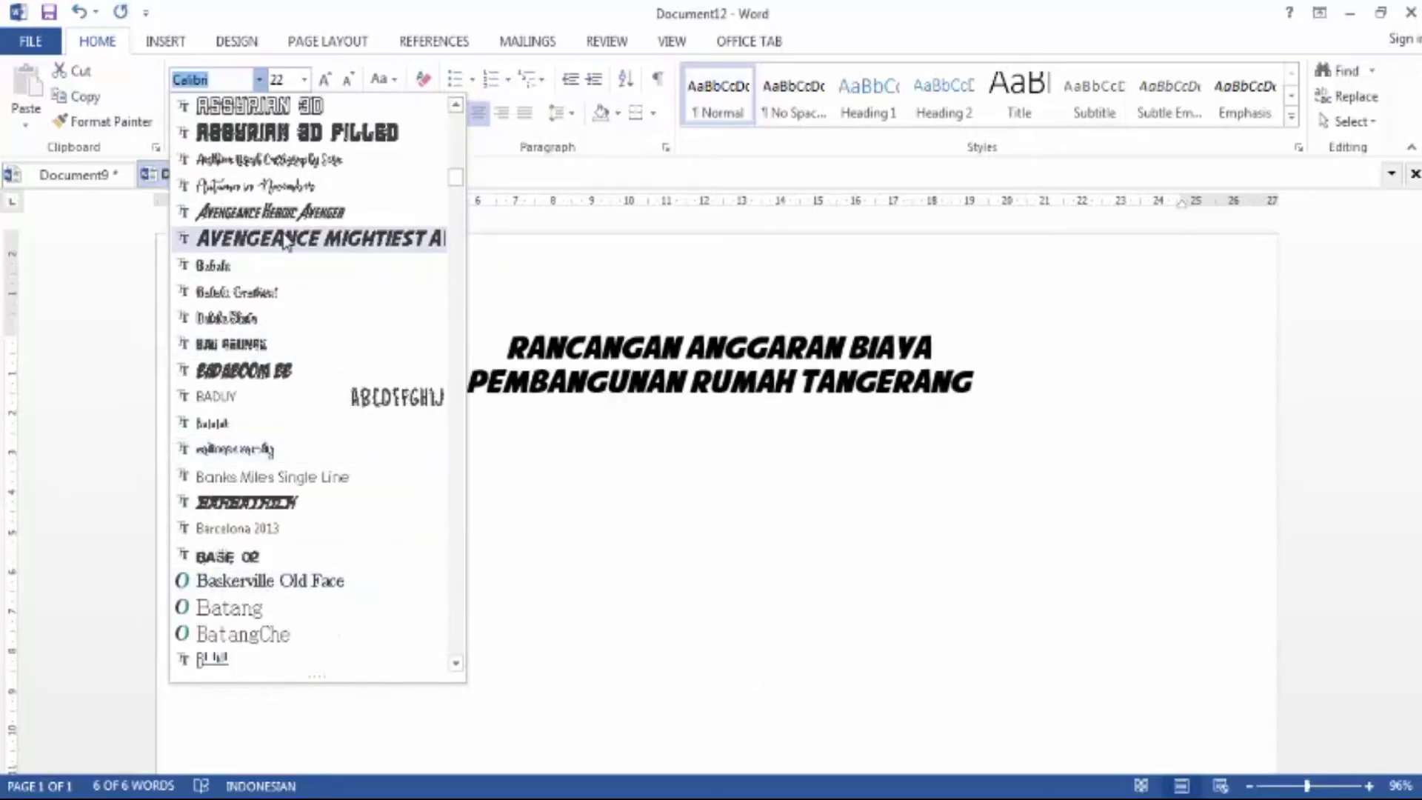
pyautogui.click(287, 238)
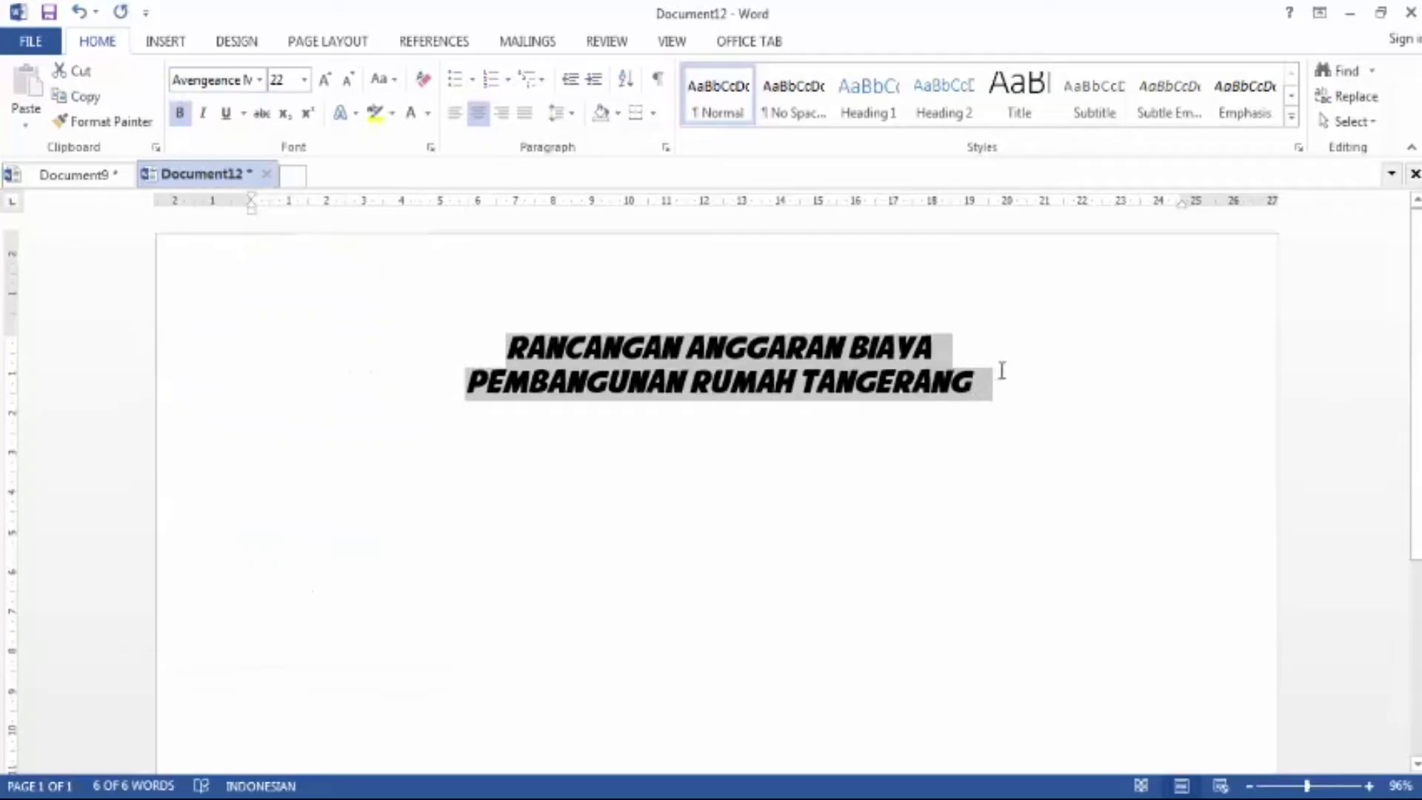
# Add an empty line below the title and align it left
pyautogui.click(1018, 386)
pyautogui.press('Return')
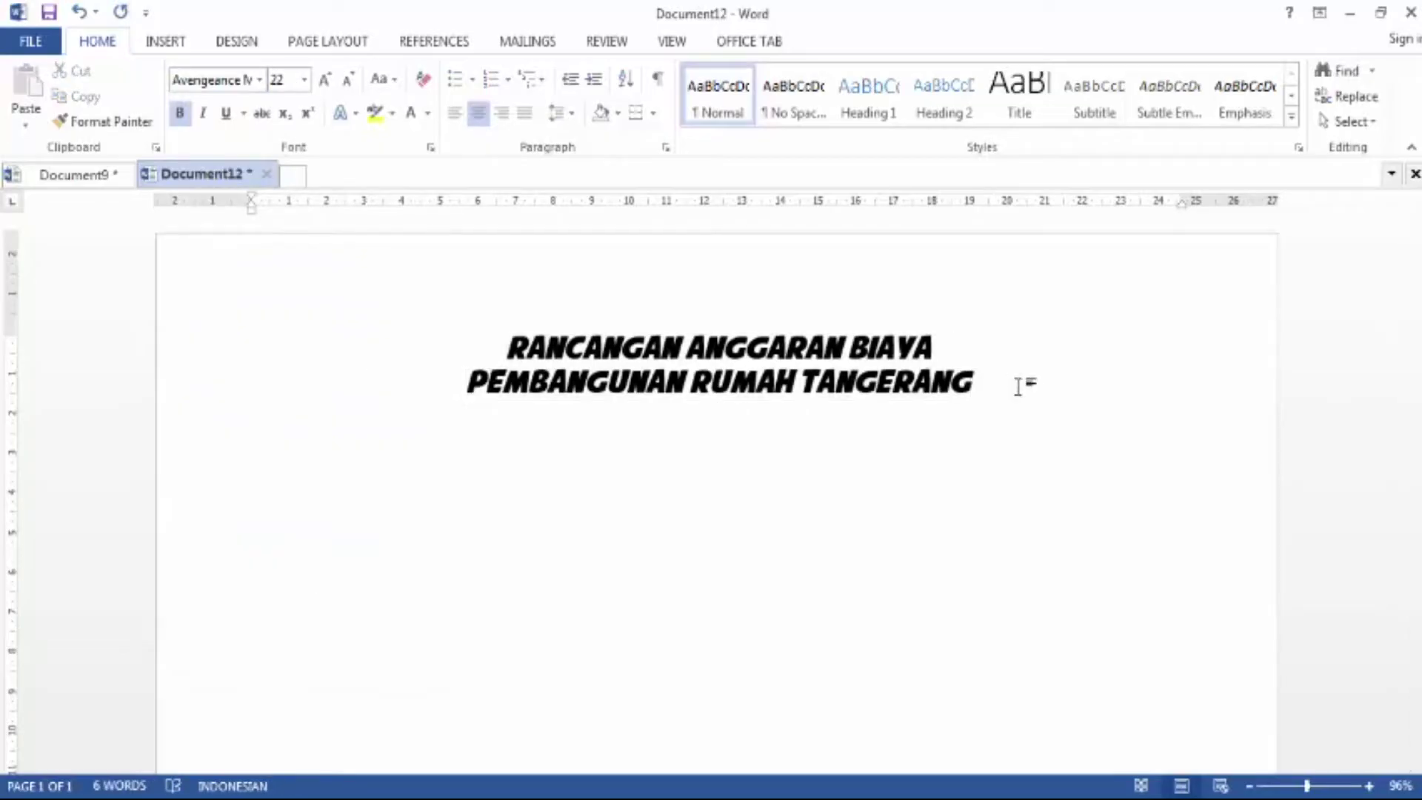
pyautogui.hotkey('ctrl', 'l')
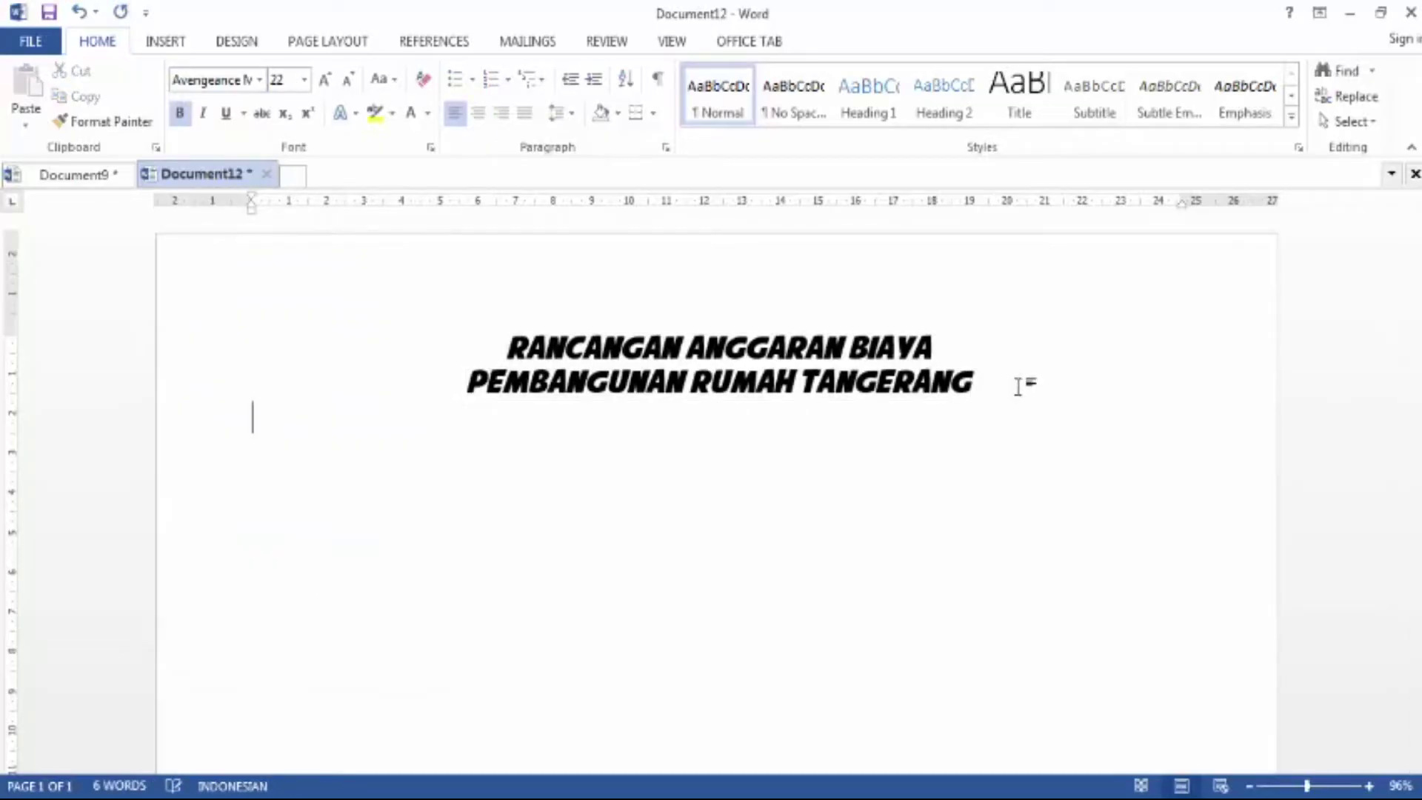
# Insert a table with six columns and three rows below the title and narrow its first column to about 1 cm
pyautogui.click(153, 46)
pyautogui.click(137, 124)
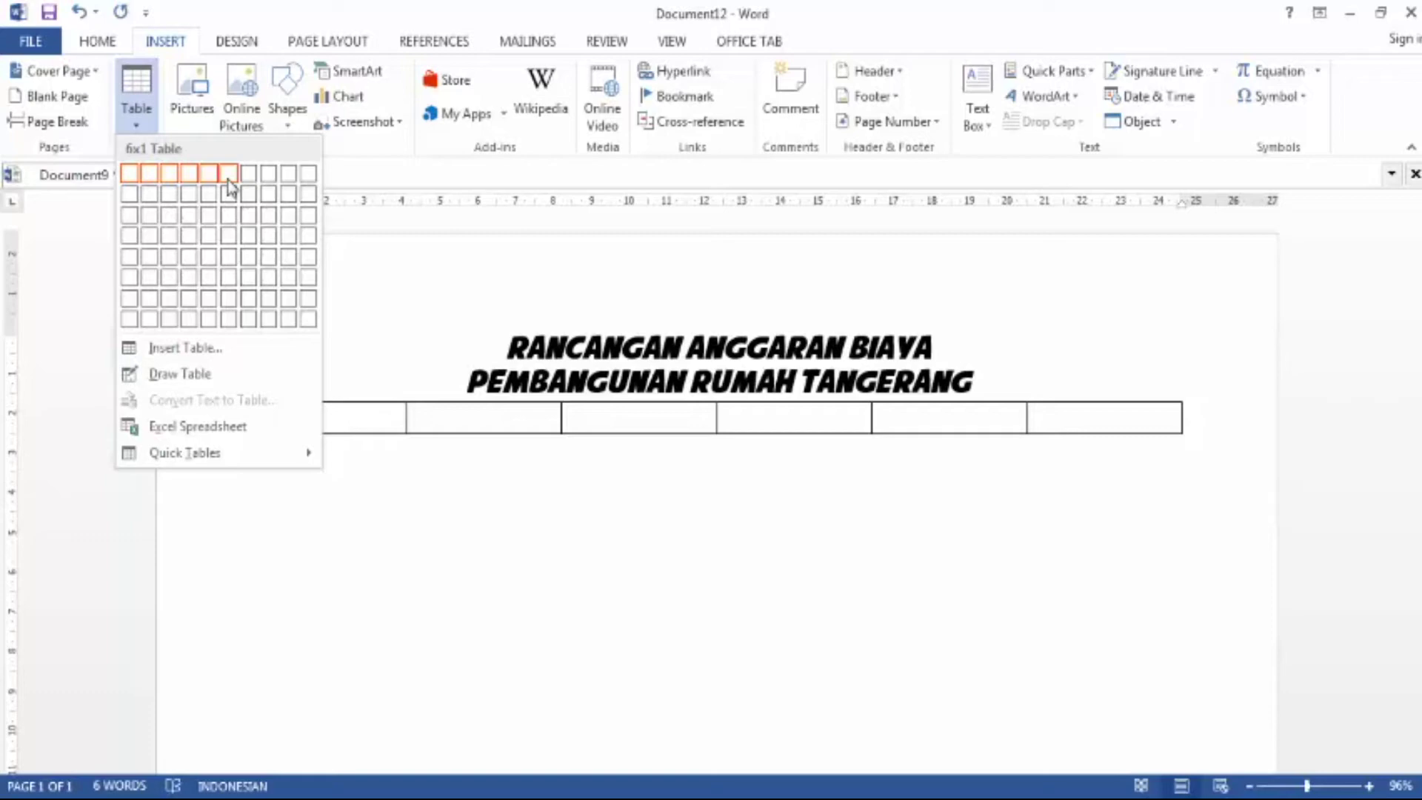
pyautogui.click(230, 216)
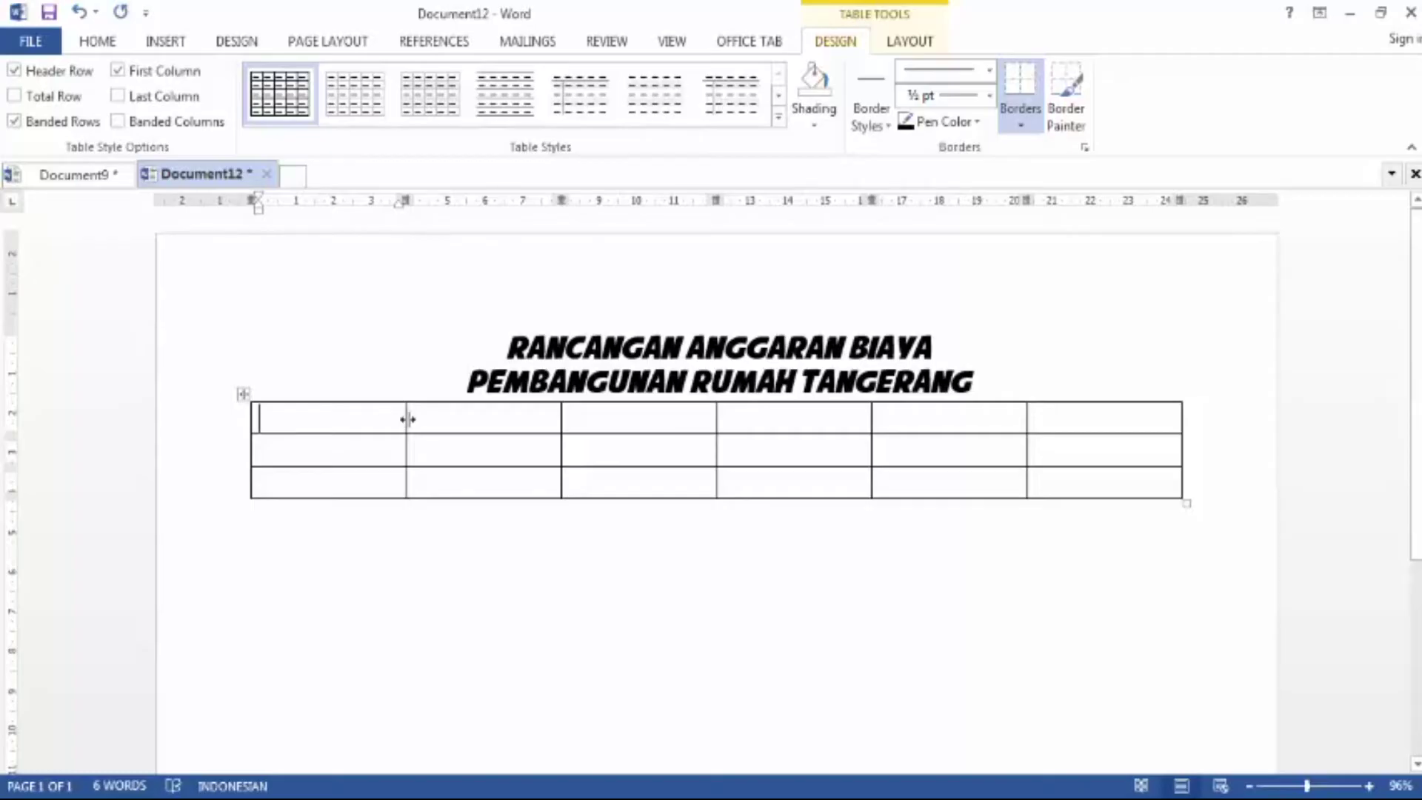
pyautogui.moveTo(407, 419); pyautogui.dragTo(288, 425)
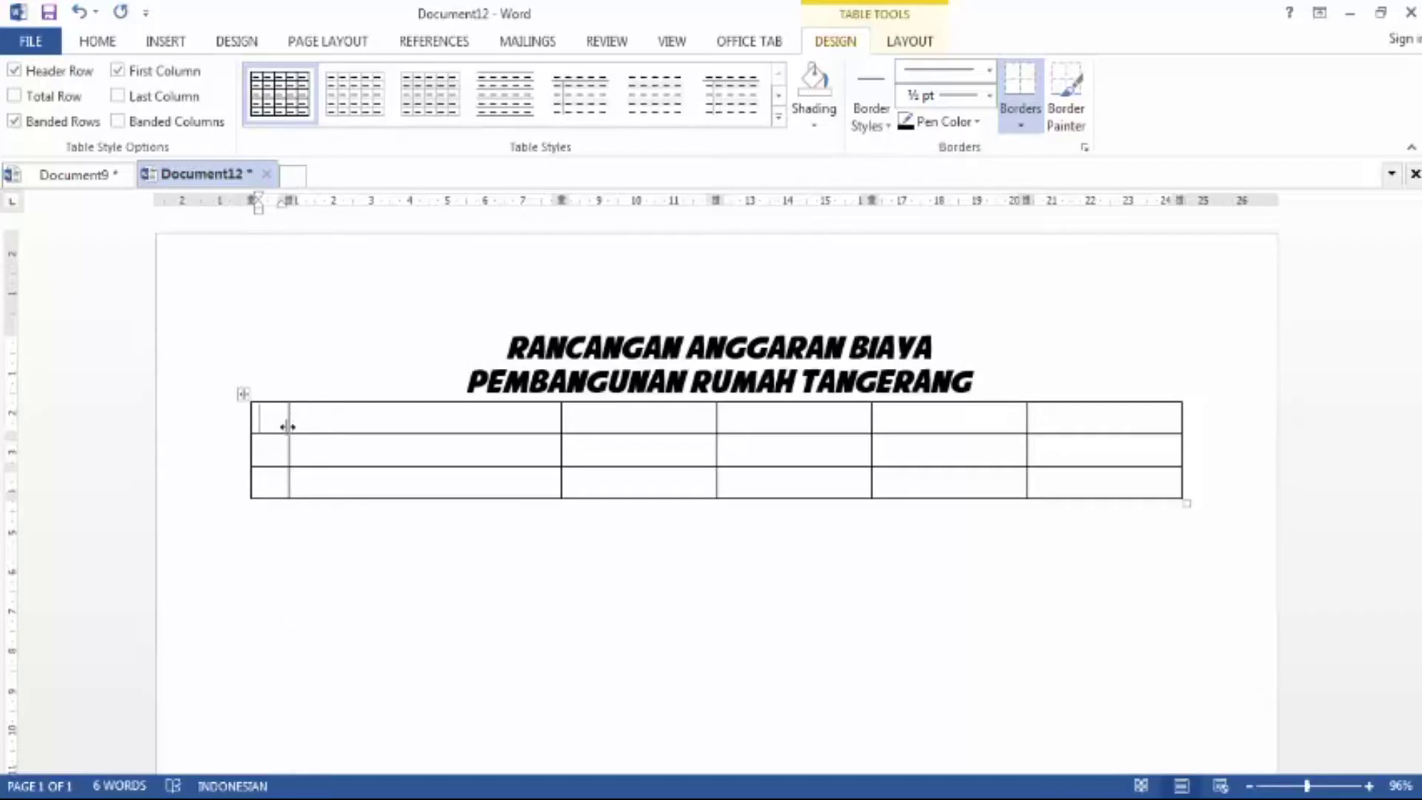
# Enter the headings NO, NAMA PEKERJAAN, VOLUME and SATUAN in the first four cells of the table's top row
pyautogui.write('NO')
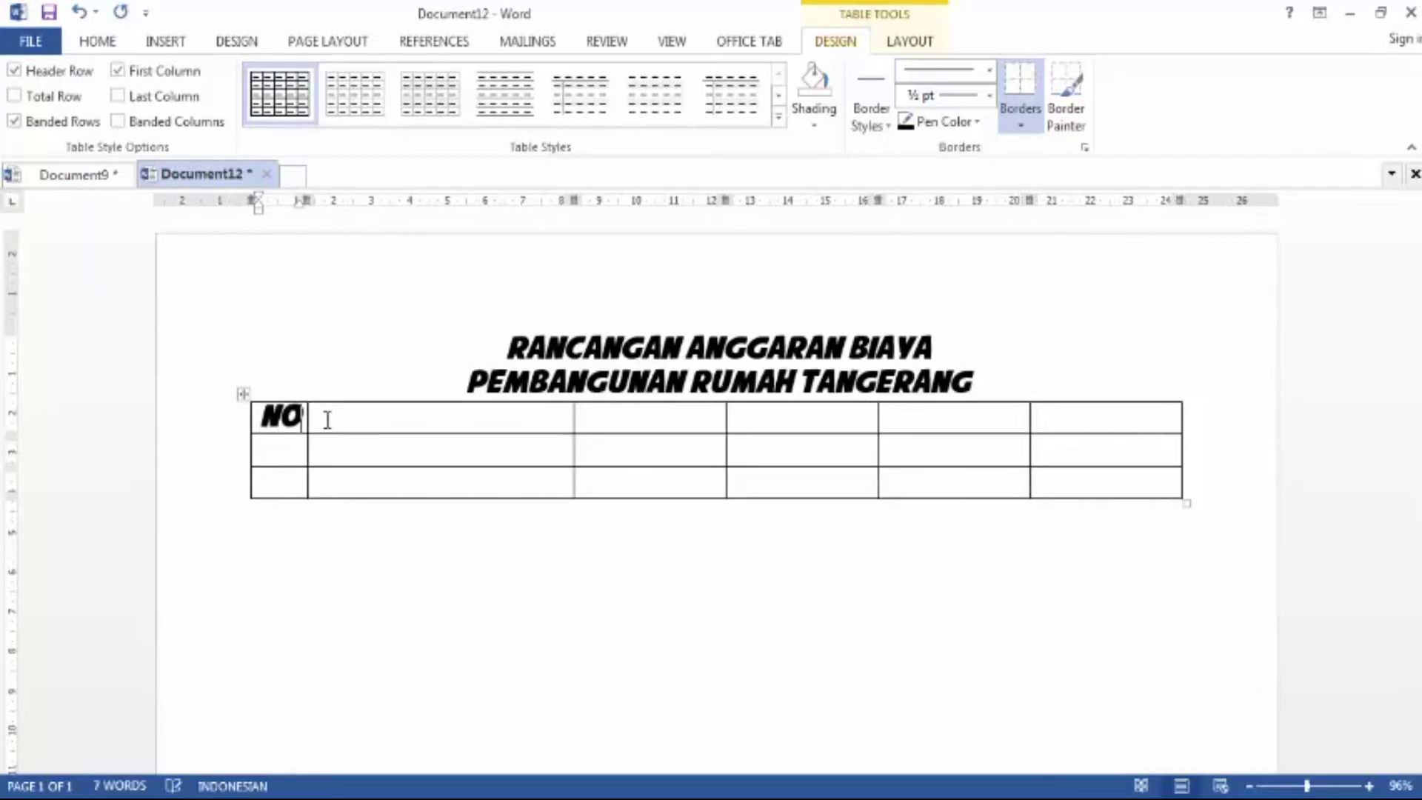
pyautogui.click(327, 420)
pyautogui.write('NAMA PEKERJAAN')
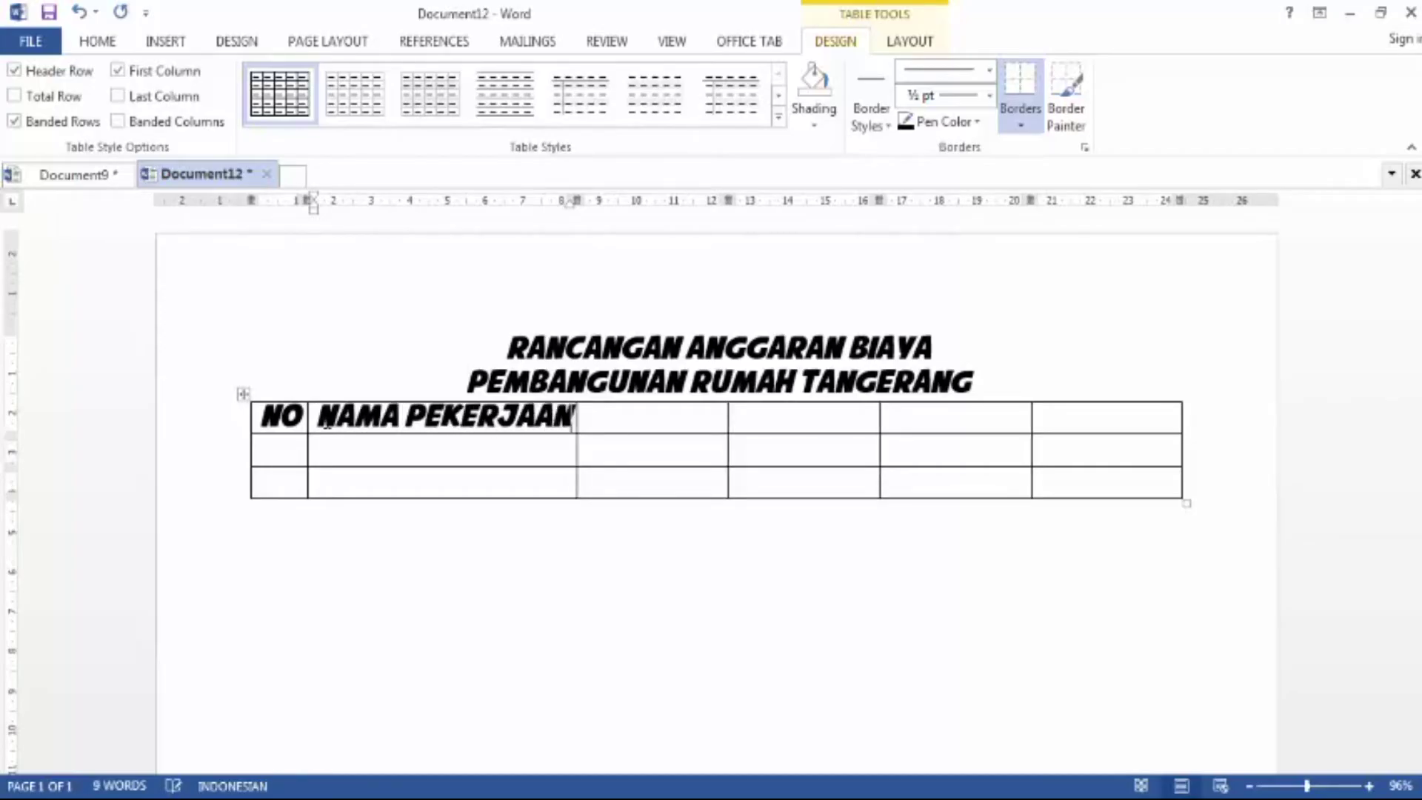
pyautogui.press('Tab')
pyautogui.write('VOLUM')
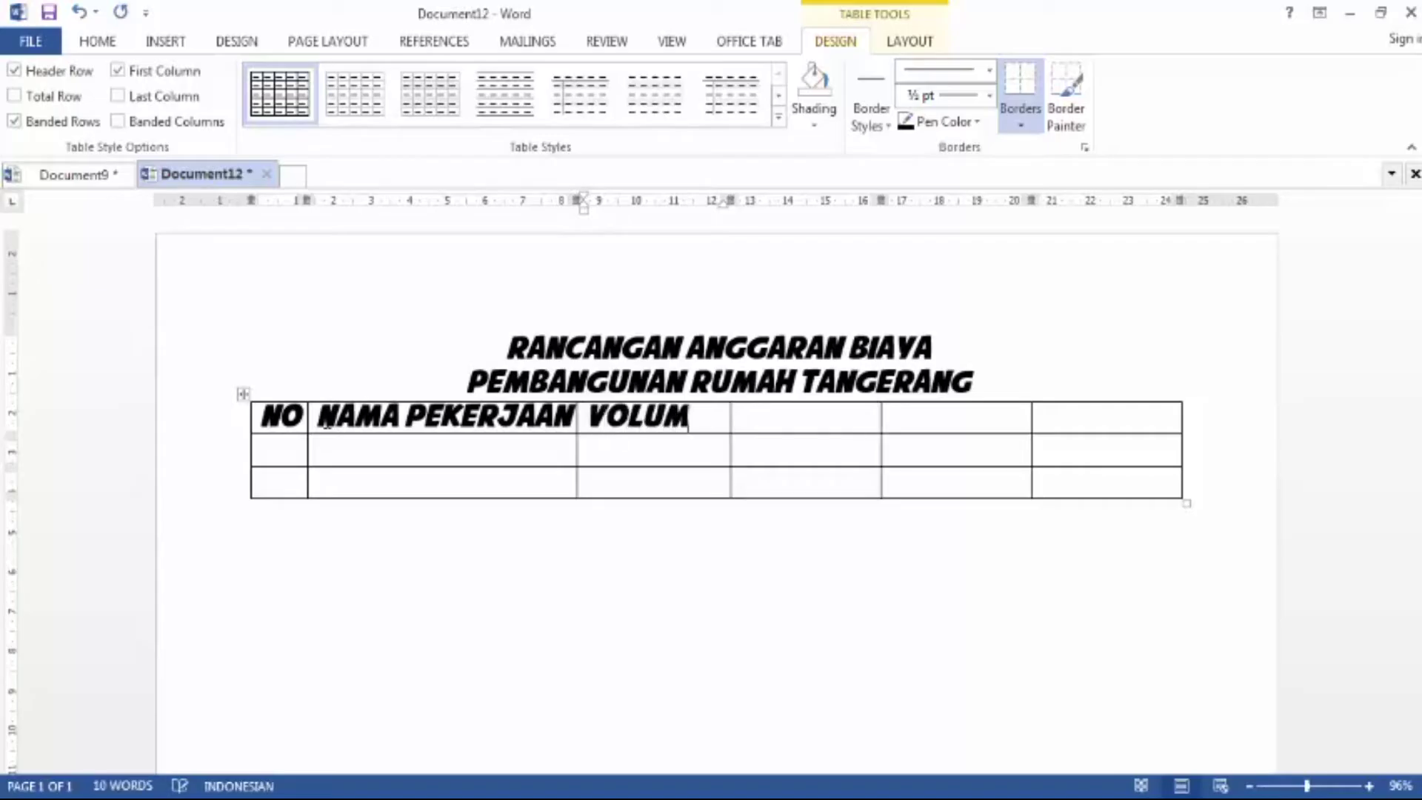
pyautogui.write('E')
pyautogui.press('Tab')
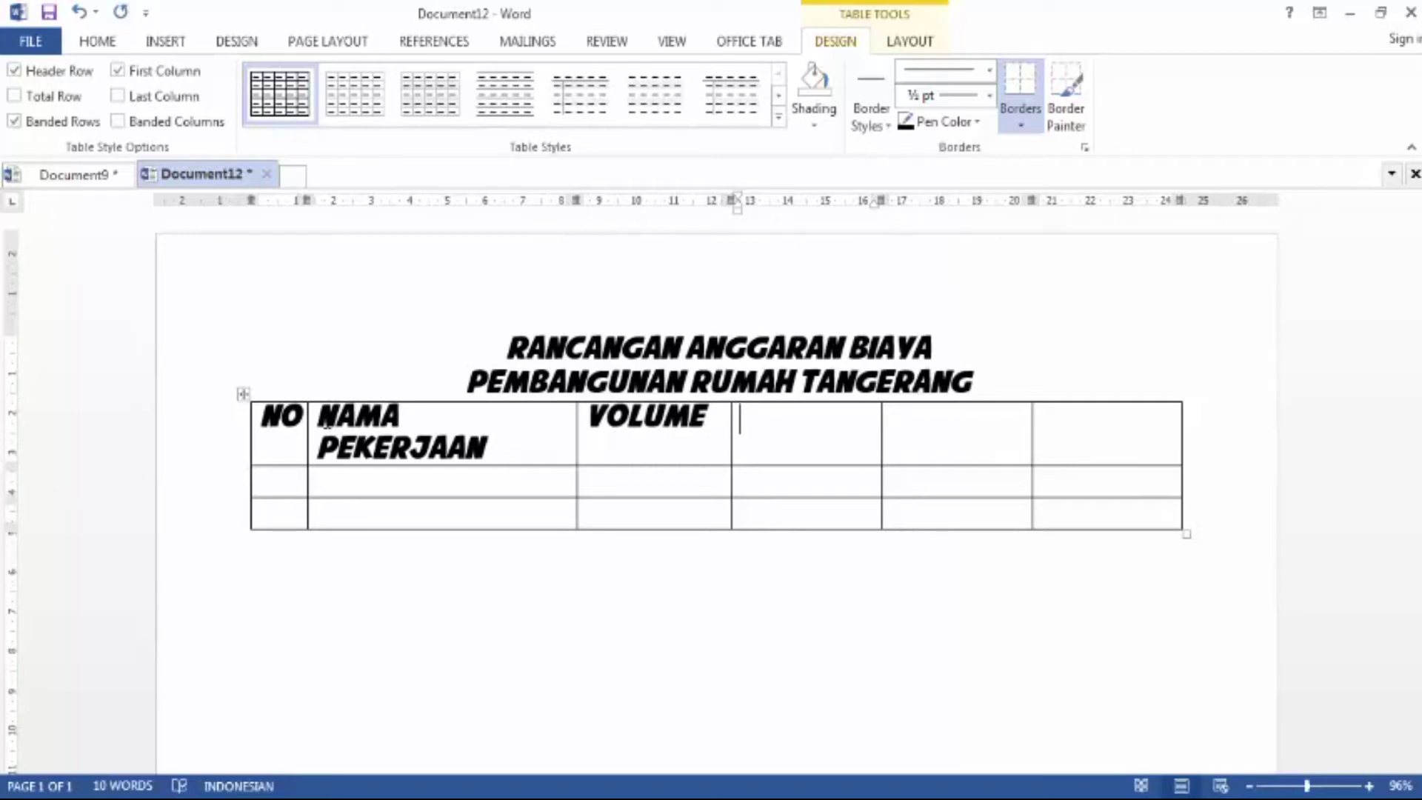
pyautogui.write('SATUAN')
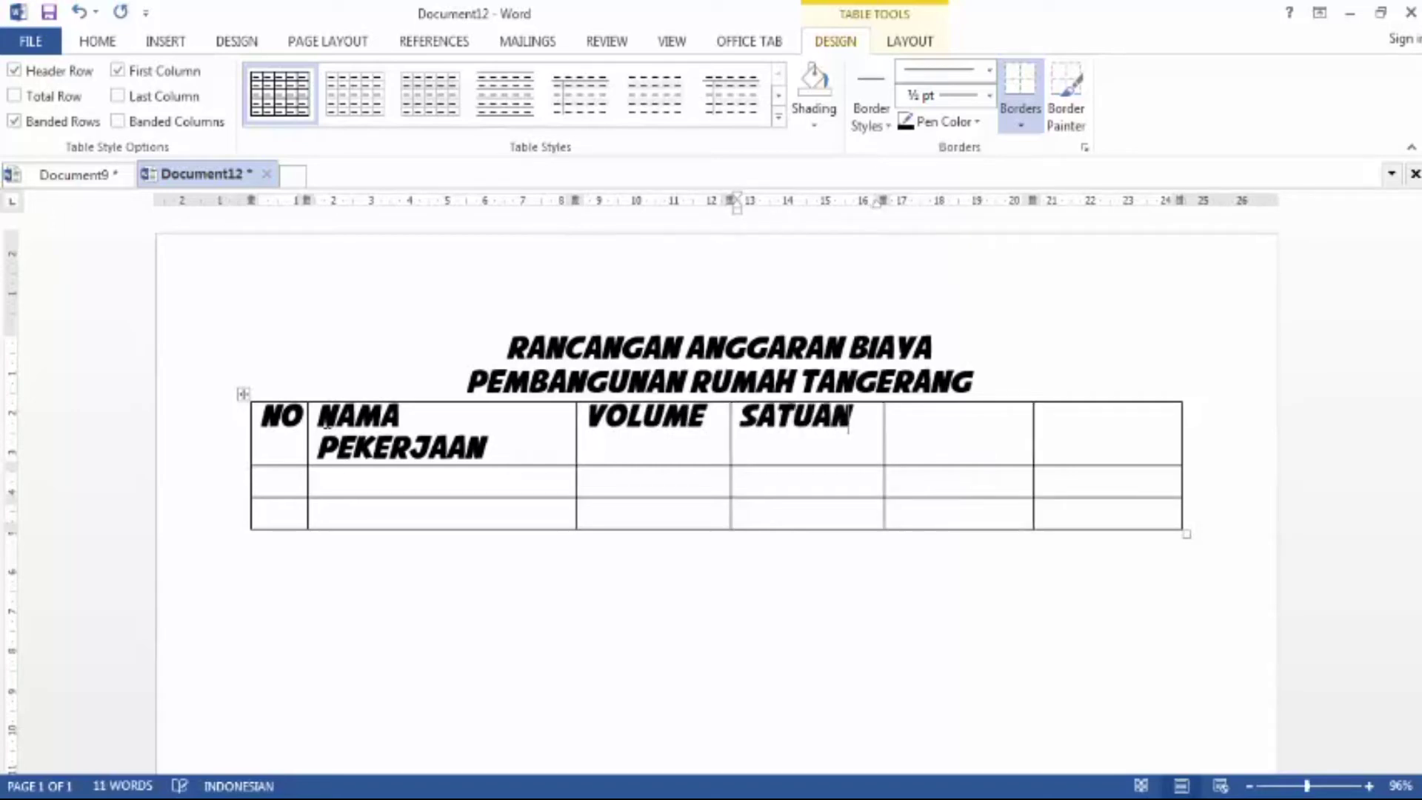
# Check the column headings in Document9, and enter HARGA SATUAN and TOTAL in the last two header cells of Document12
pyautogui.click(31, 174)
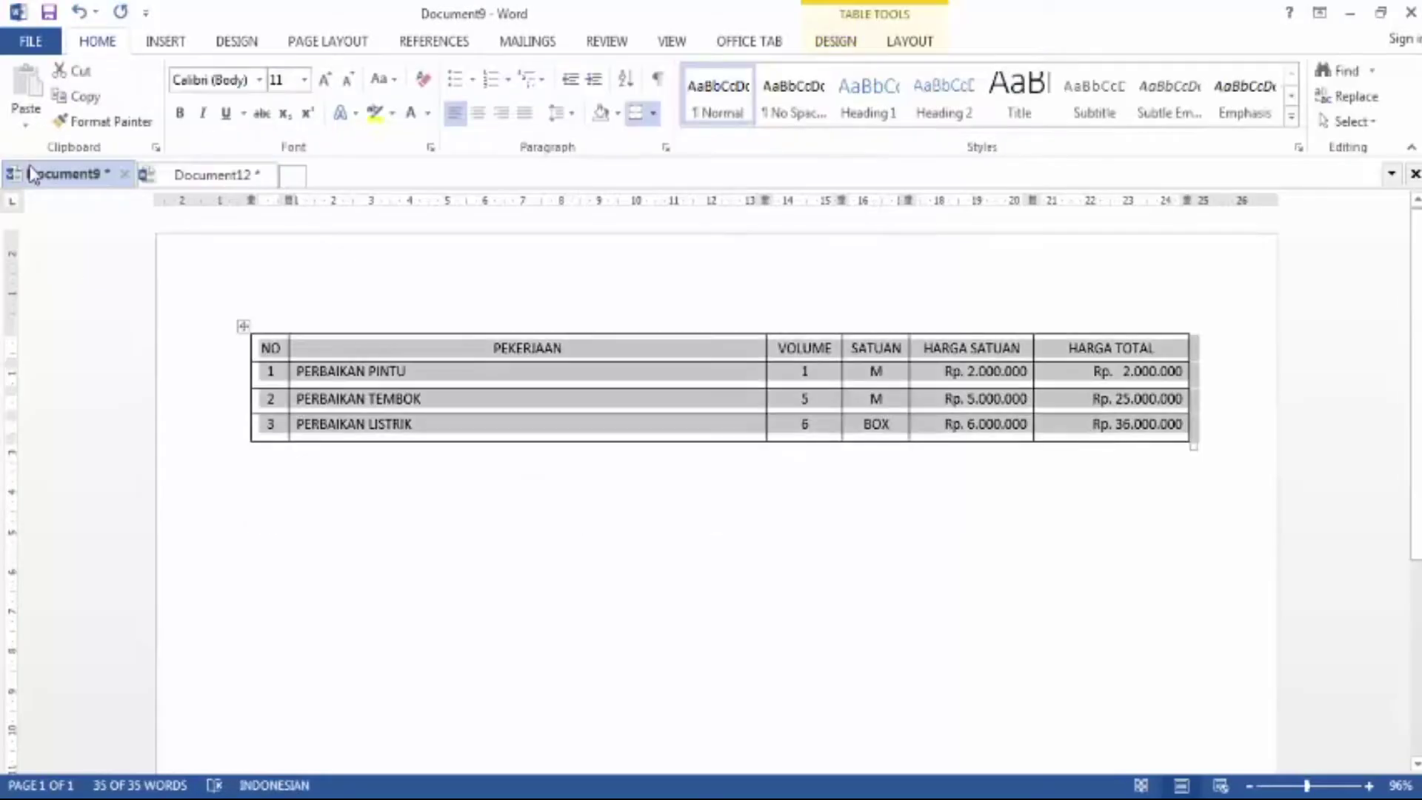
pyautogui.click(193, 175)
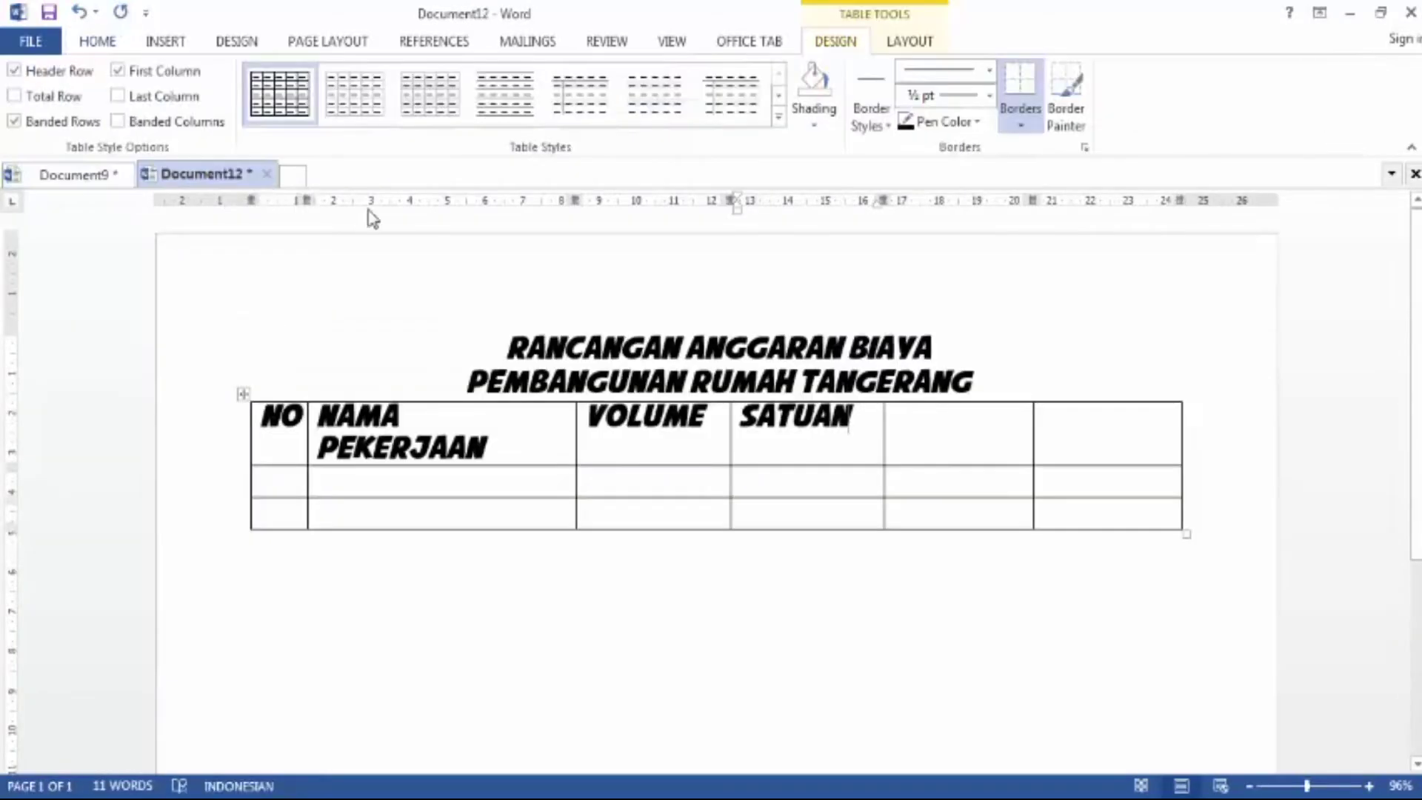
pyautogui.press('Tab')
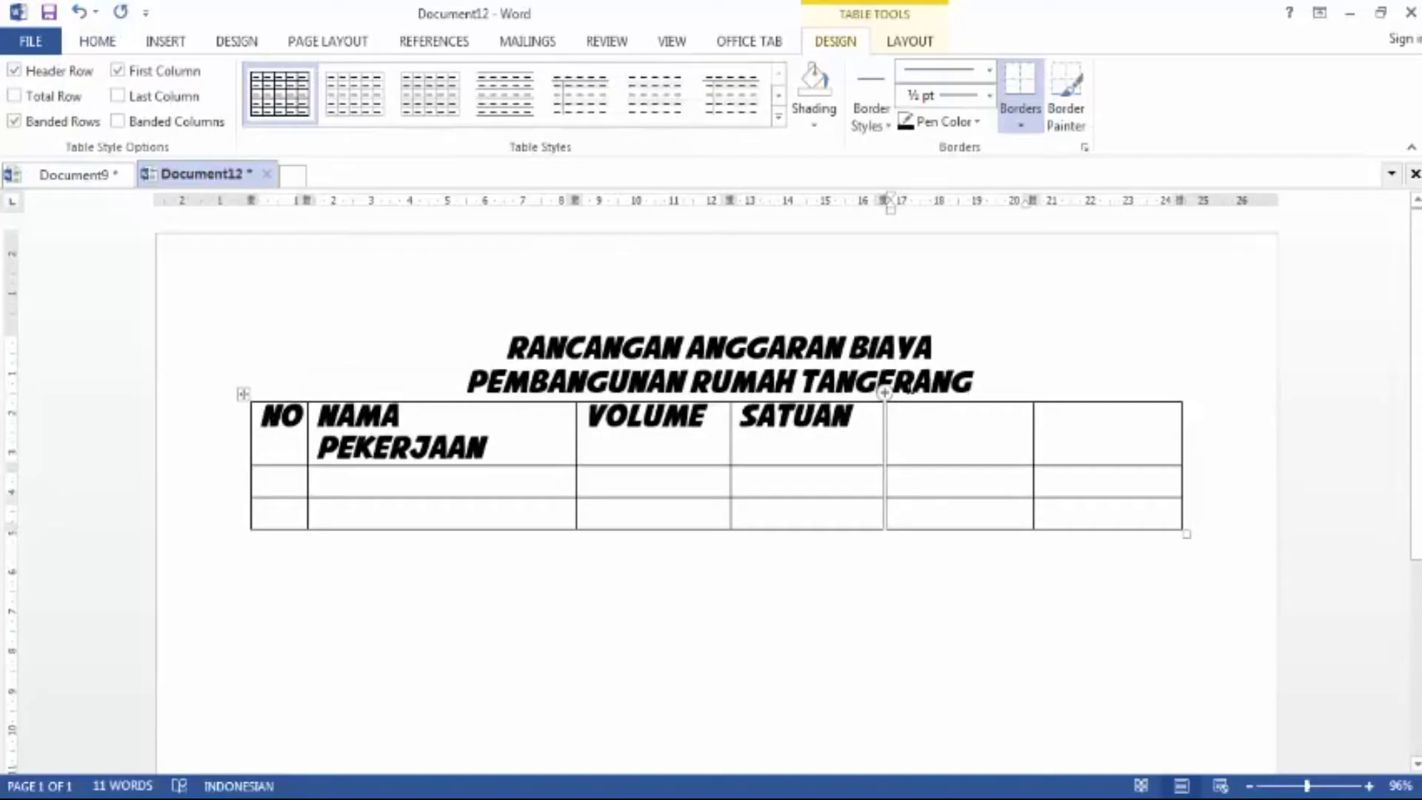
pyautogui.write('HARGA SATUAN')
pyautogui.press('Tab')
pyautogui.write('TOTAL')
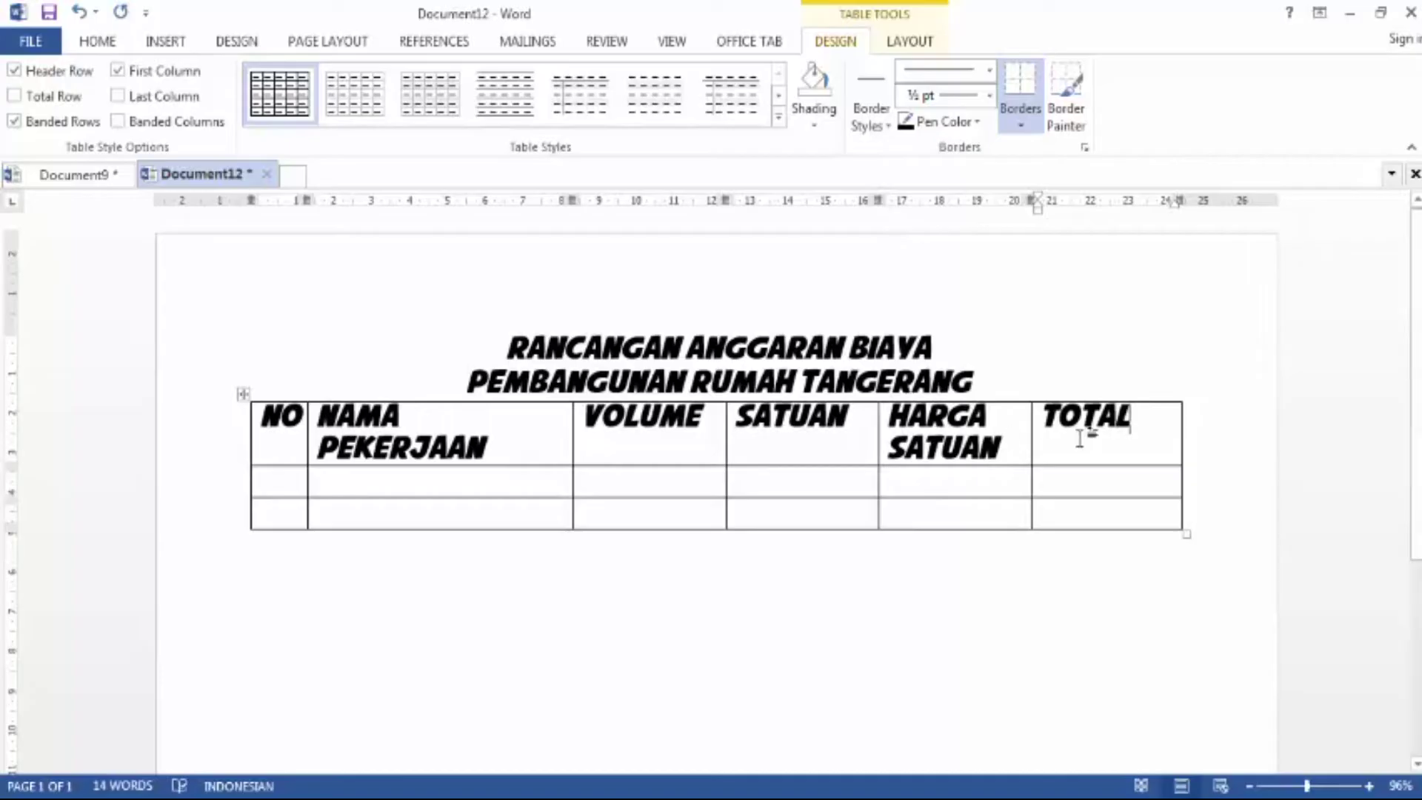
# Format the table's header row in Arial Black at size 16 and center its text
pyautogui.moveTo(1079, 454); pyautogui.dragTo(285, 428)
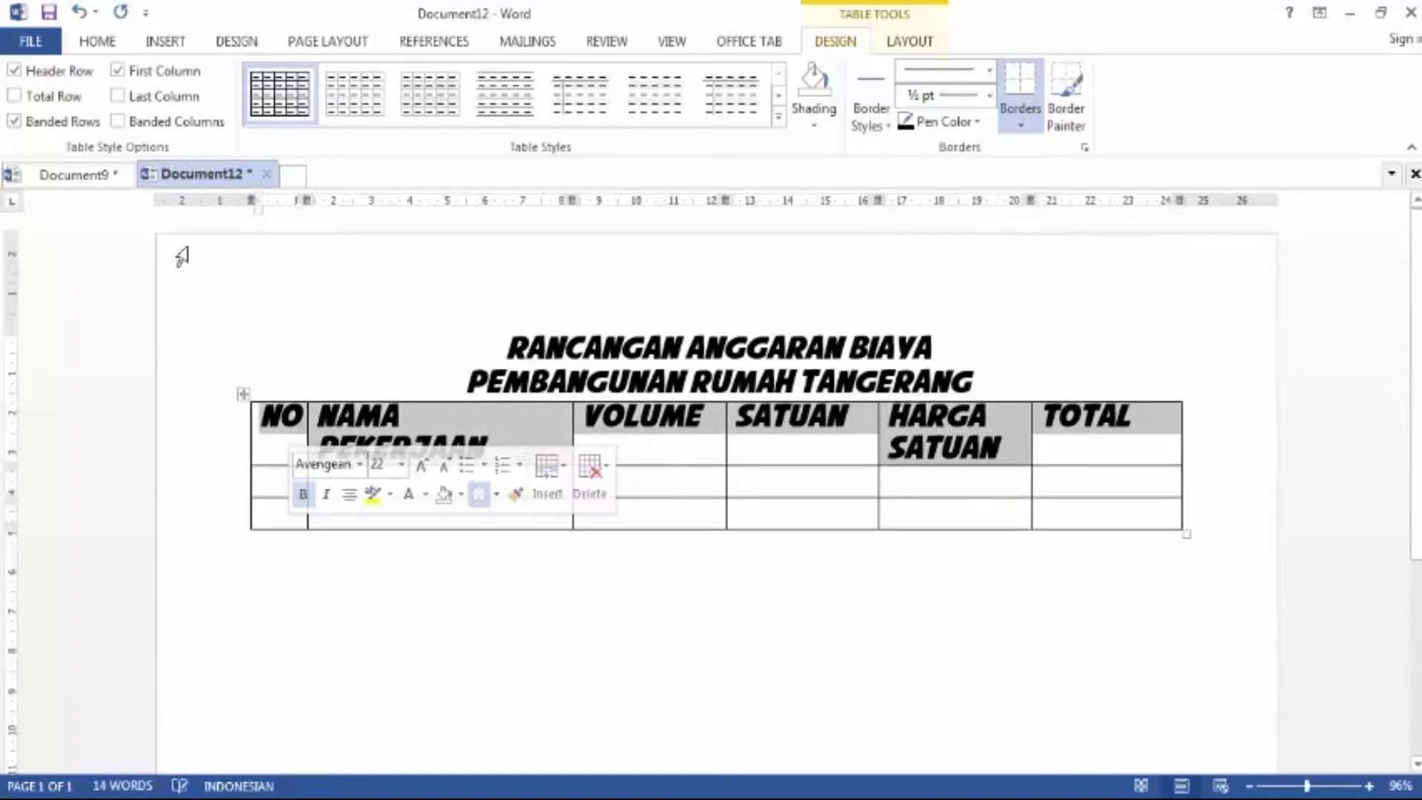
pyautogui.click(97, 42)
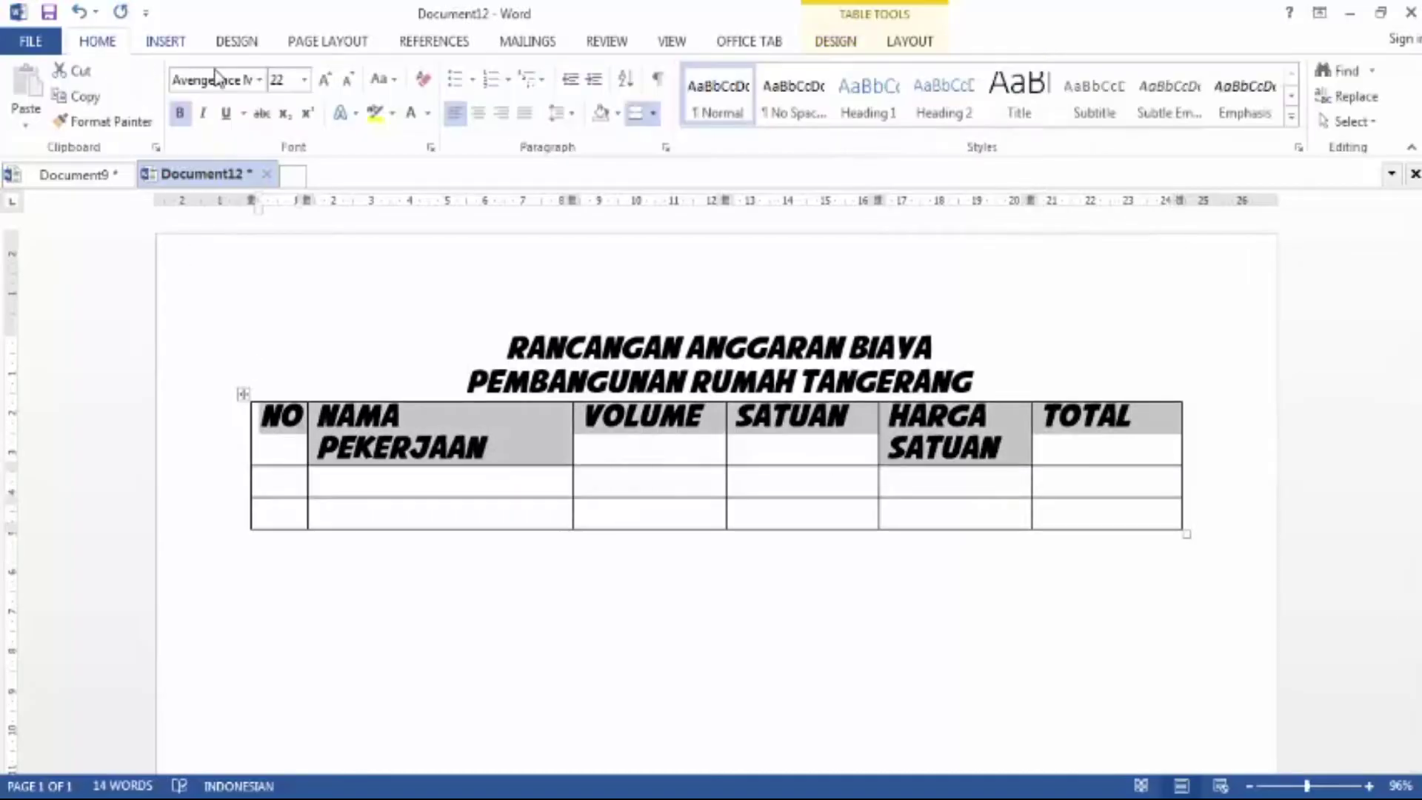
pyautogui.click(259, 80)
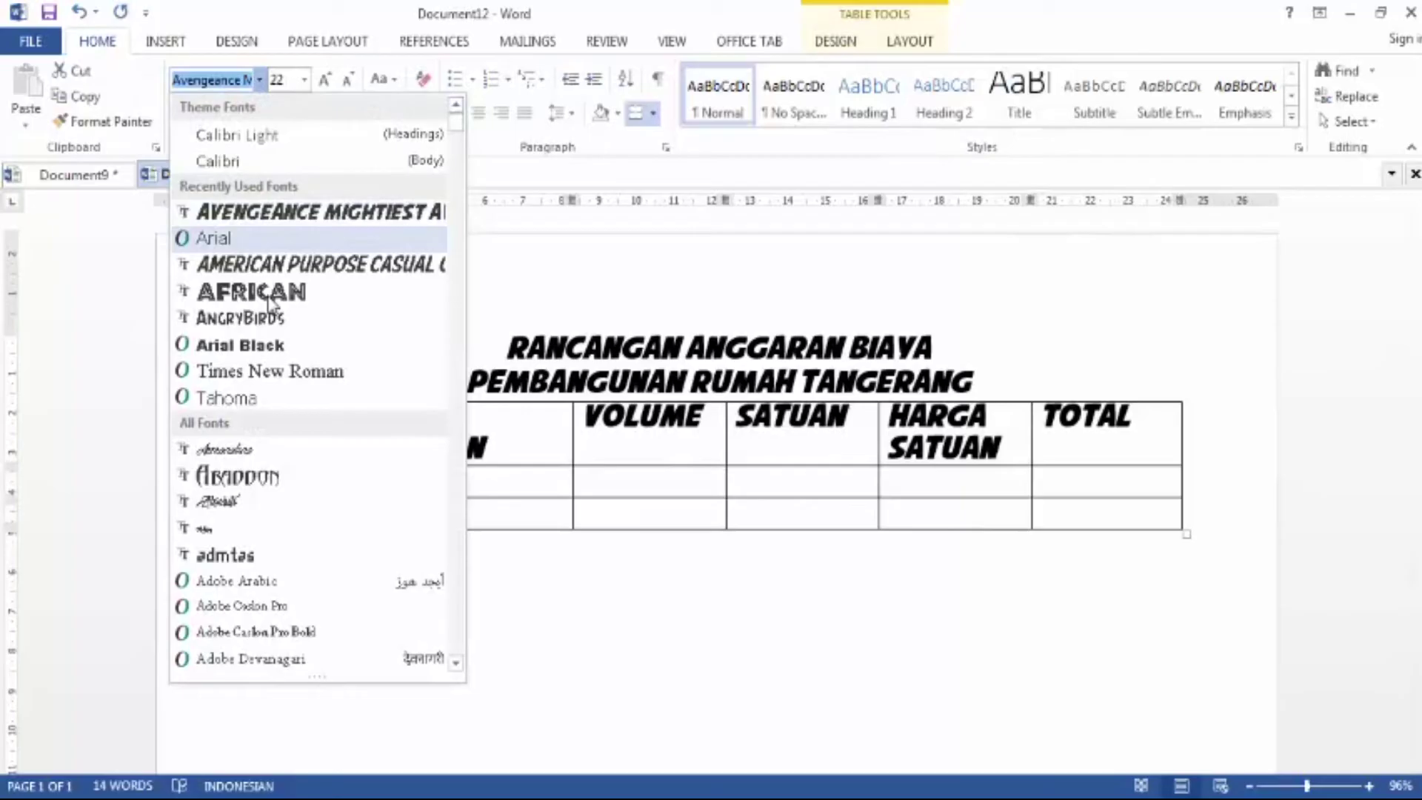
pyautogui.click(261, 350)
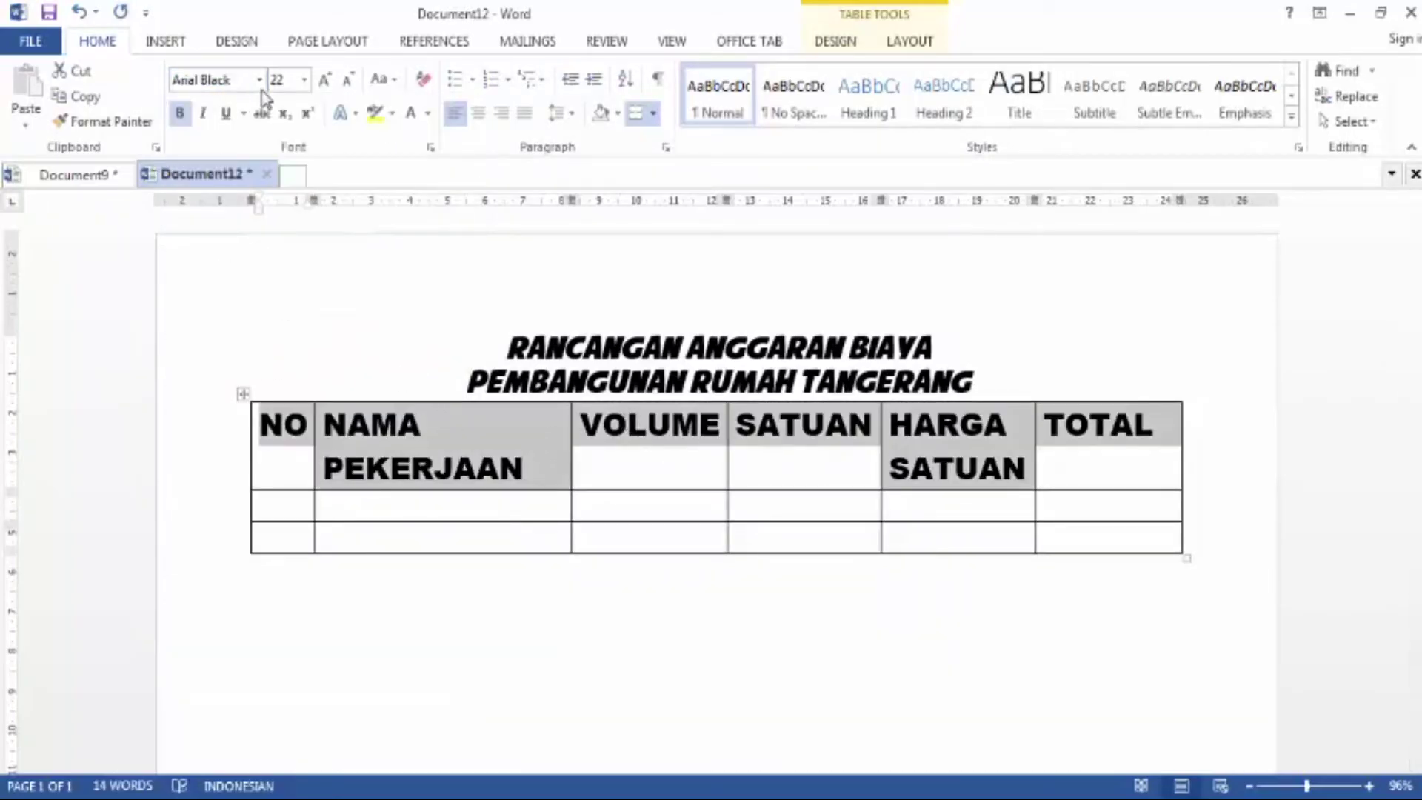
pyautogui.click(304, 79)
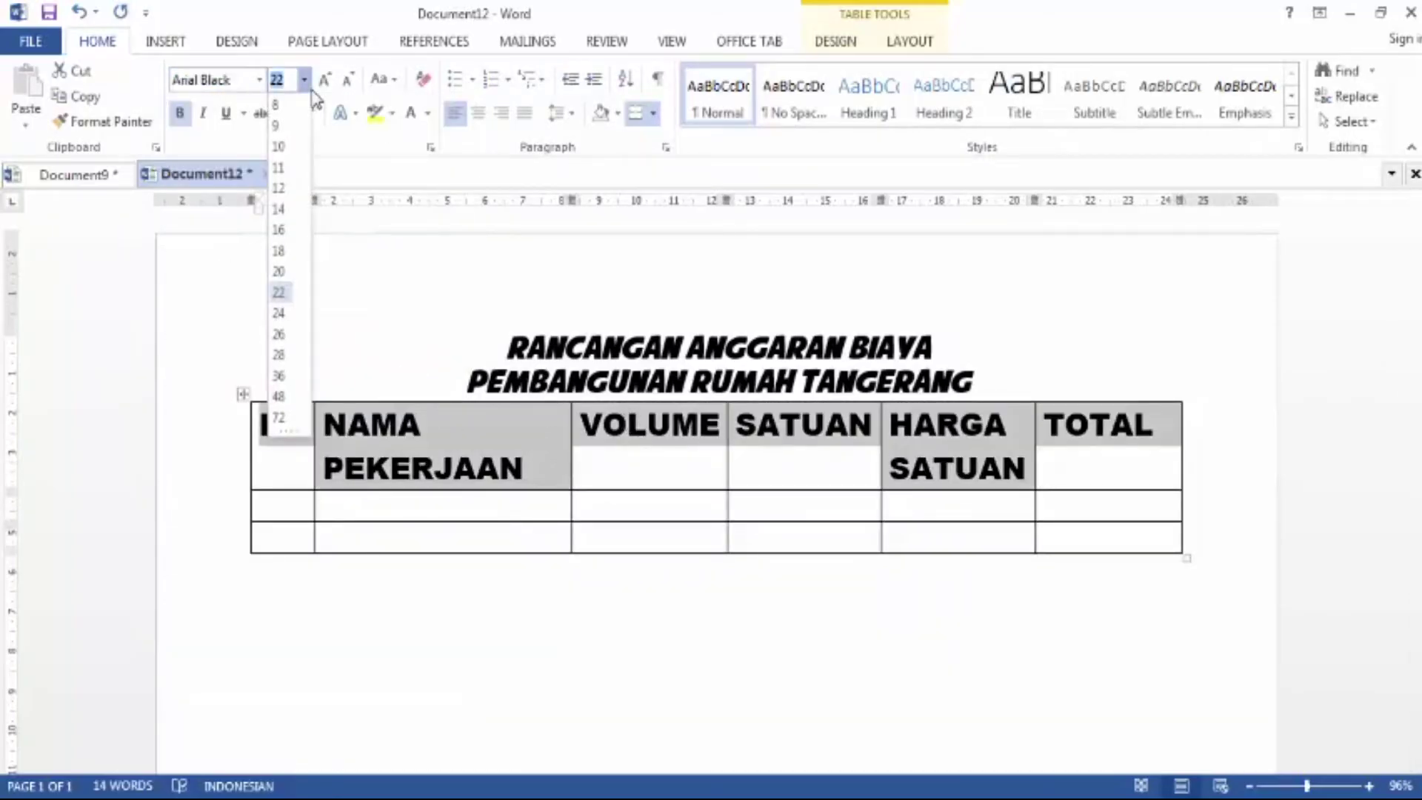
pyautogui.click(278, 229)
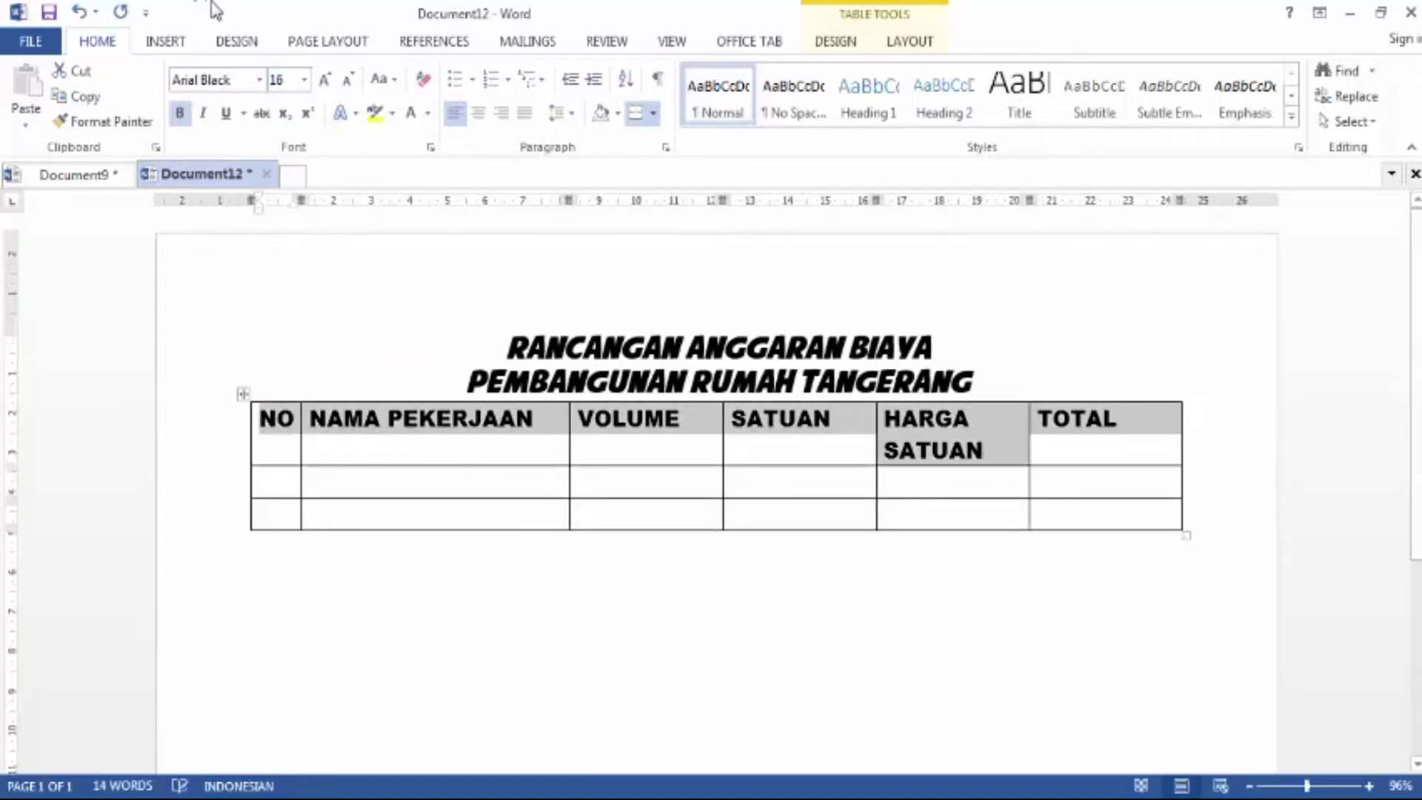
pyautogui.click(478, 112)
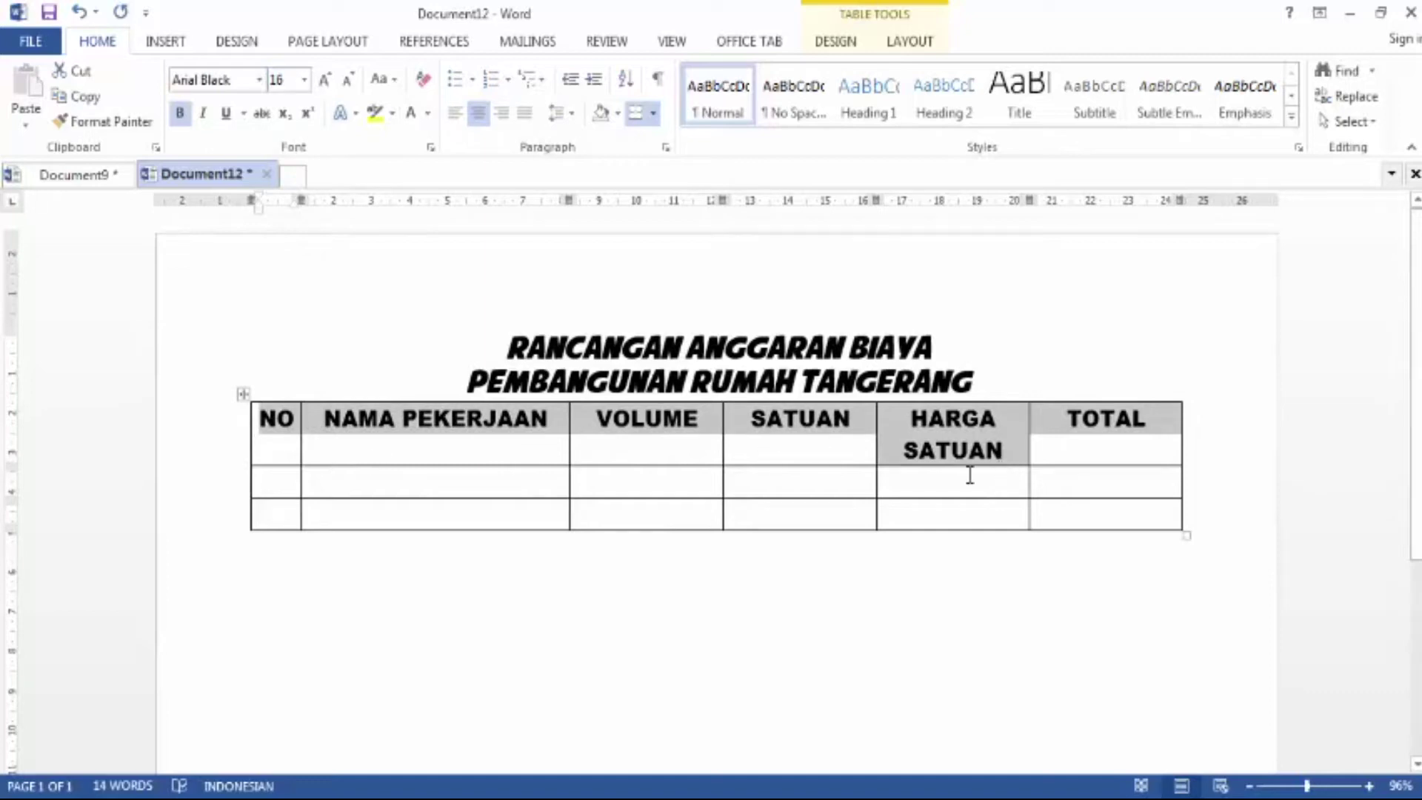
# Number the two rows below the header 1 and 2 in the NO column
pyautogui.click(285, 486)
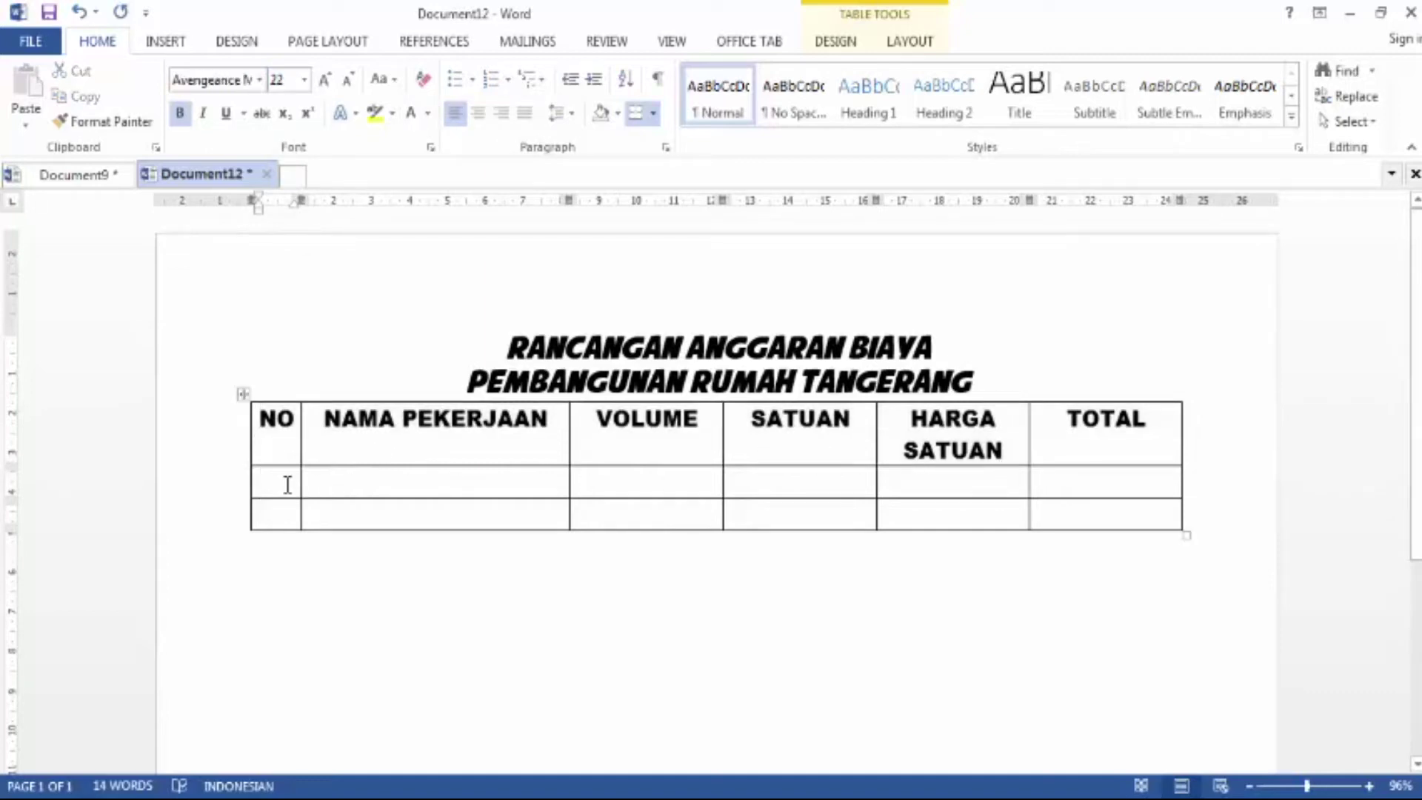
pyautogui.write('1')
pyautogui.press('Down')
pyautogui.write('2')
# Enter PEMBUATAN RANGKA RUMAH as the job name in row 1
pyautogui.click(353, 485)
pyautogui.write('PEM')
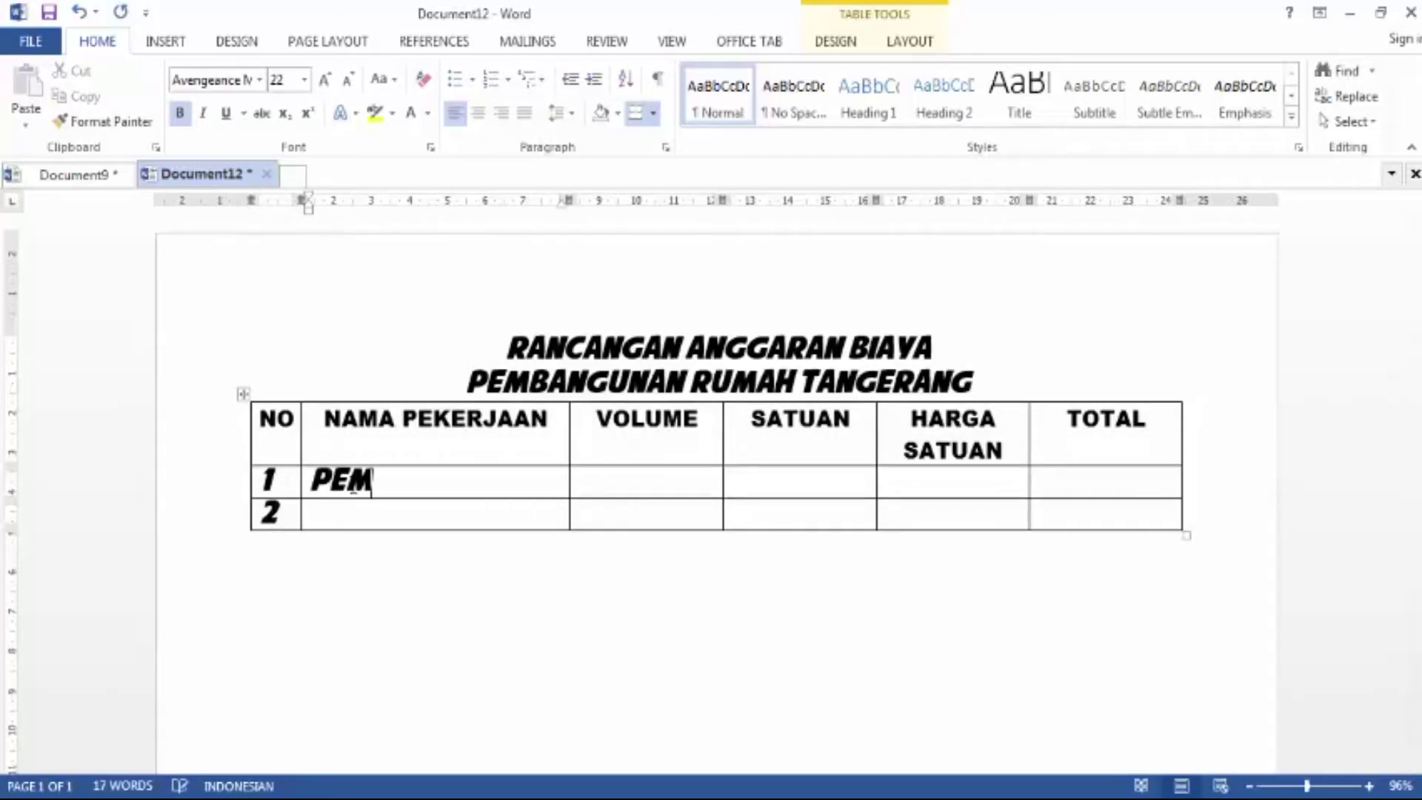
pyautogui.write('BUATAN R')
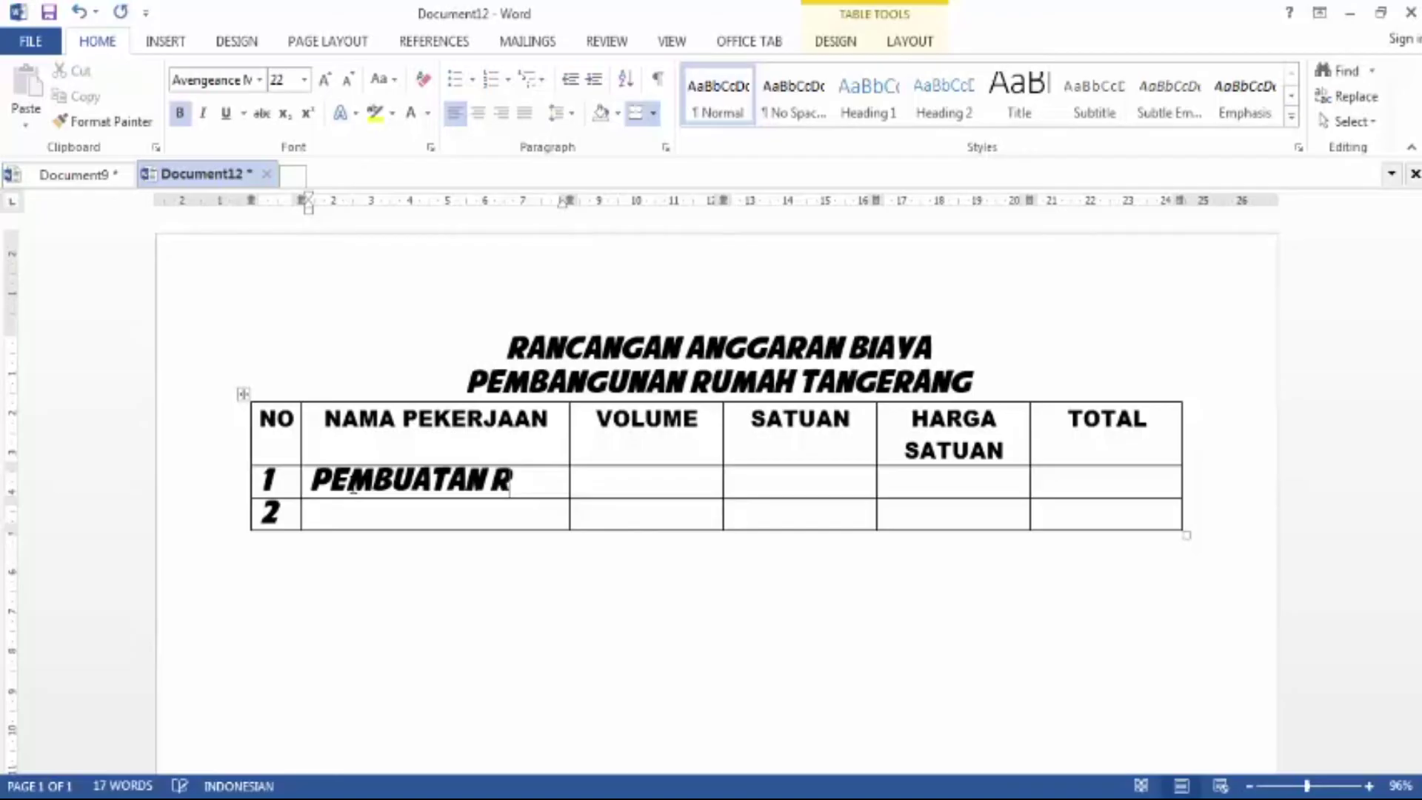
pyautogui.write('ANGKA RUMAH')
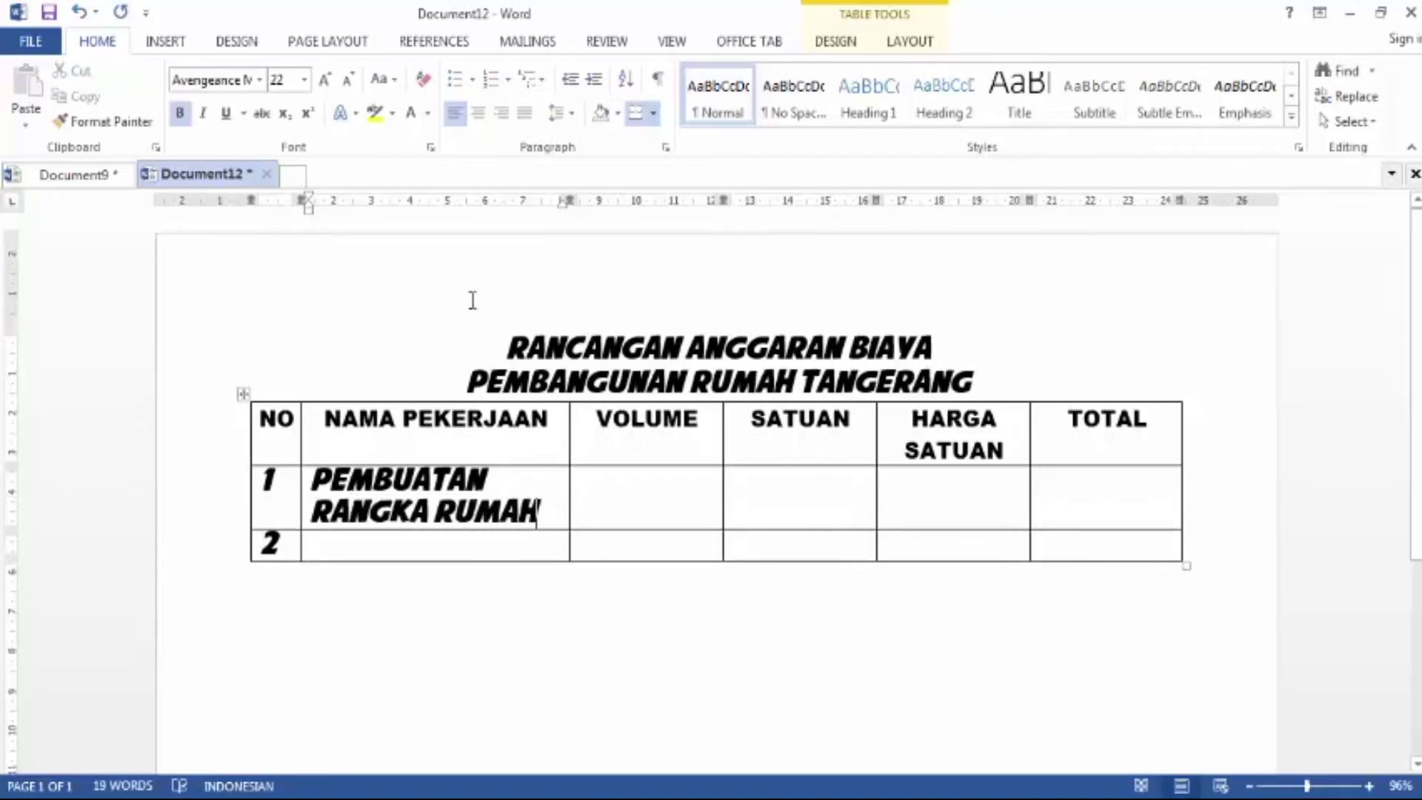
# Add an empty line between the title and the table, and replace the job name in row 1 with RENOVASI PINTU
pyautogui.click(1007, 376)
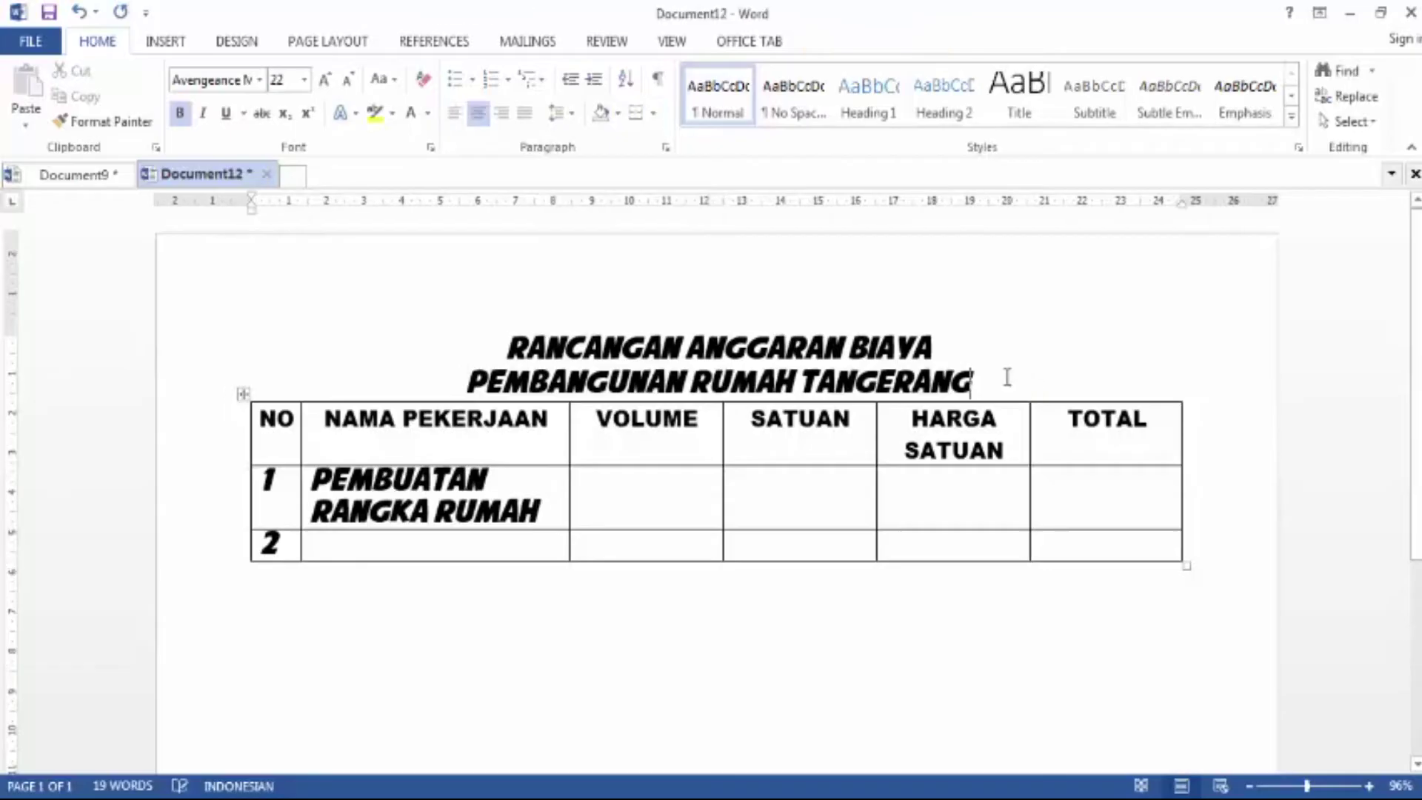
pyautogui.press('Return')
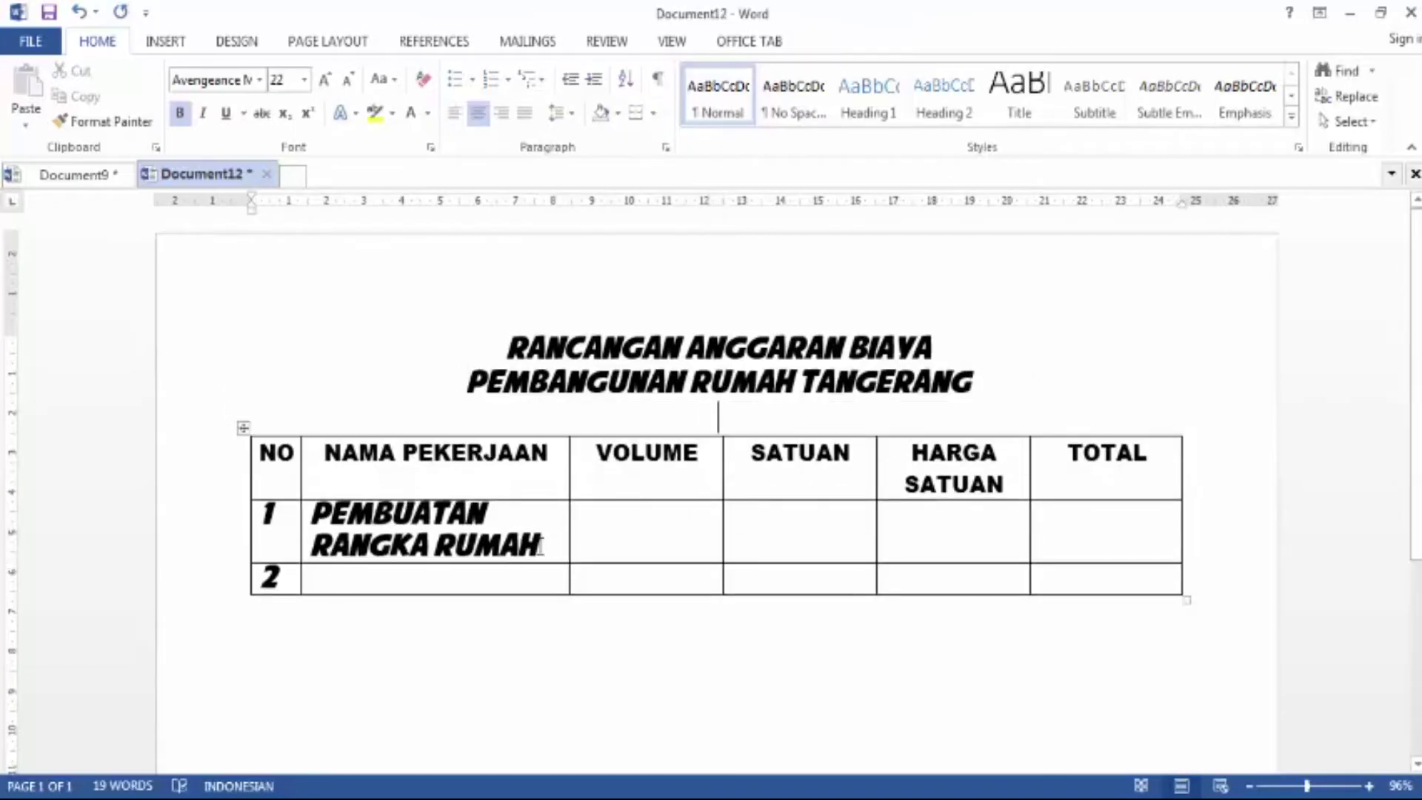
pyautogui.moveTo(541, 546); pyautogui.dragTo(313, 511)
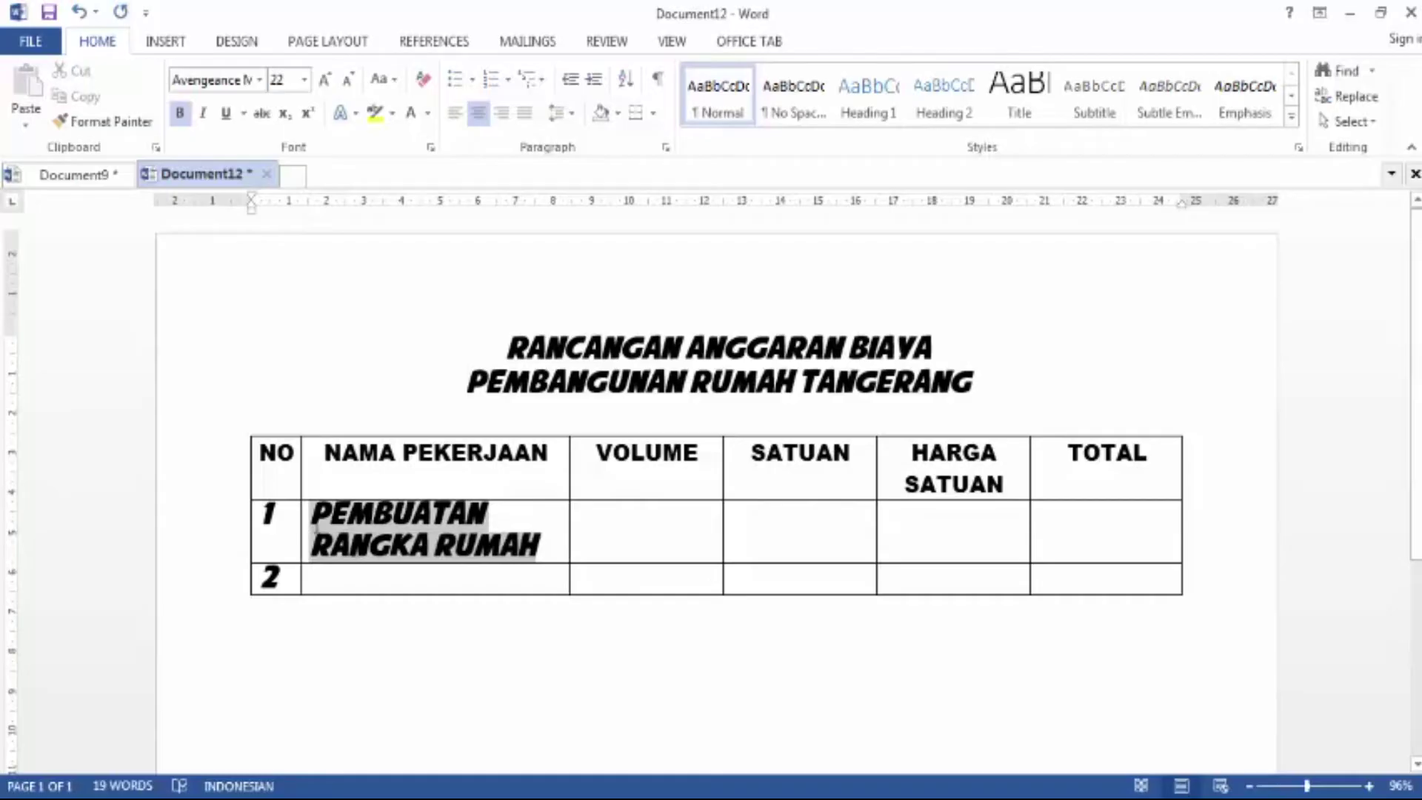
pyautogui.write('REB')
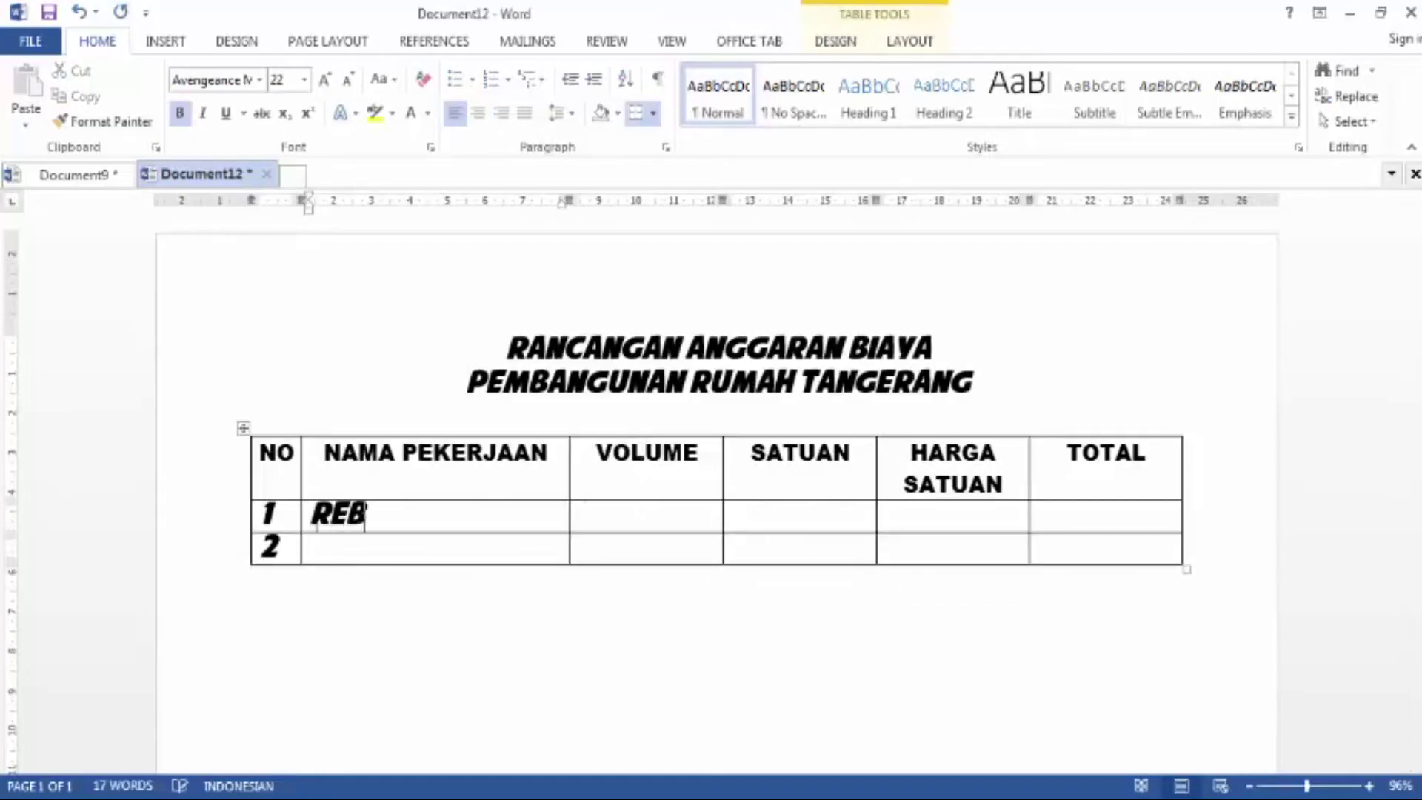
pyautogui.press('BackSpace')
pyautogui.write('NOVAS')
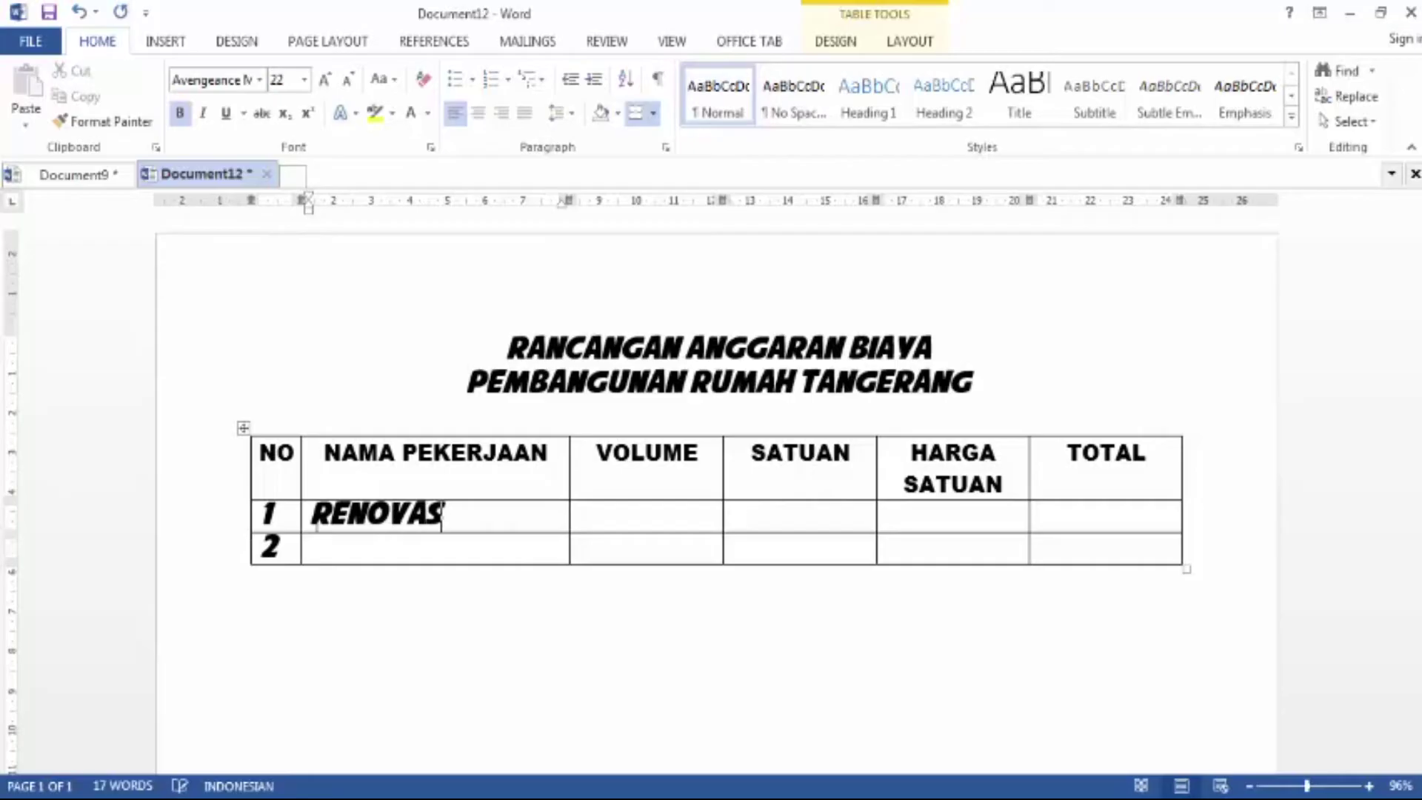
pyautogui.write('I PINTU')
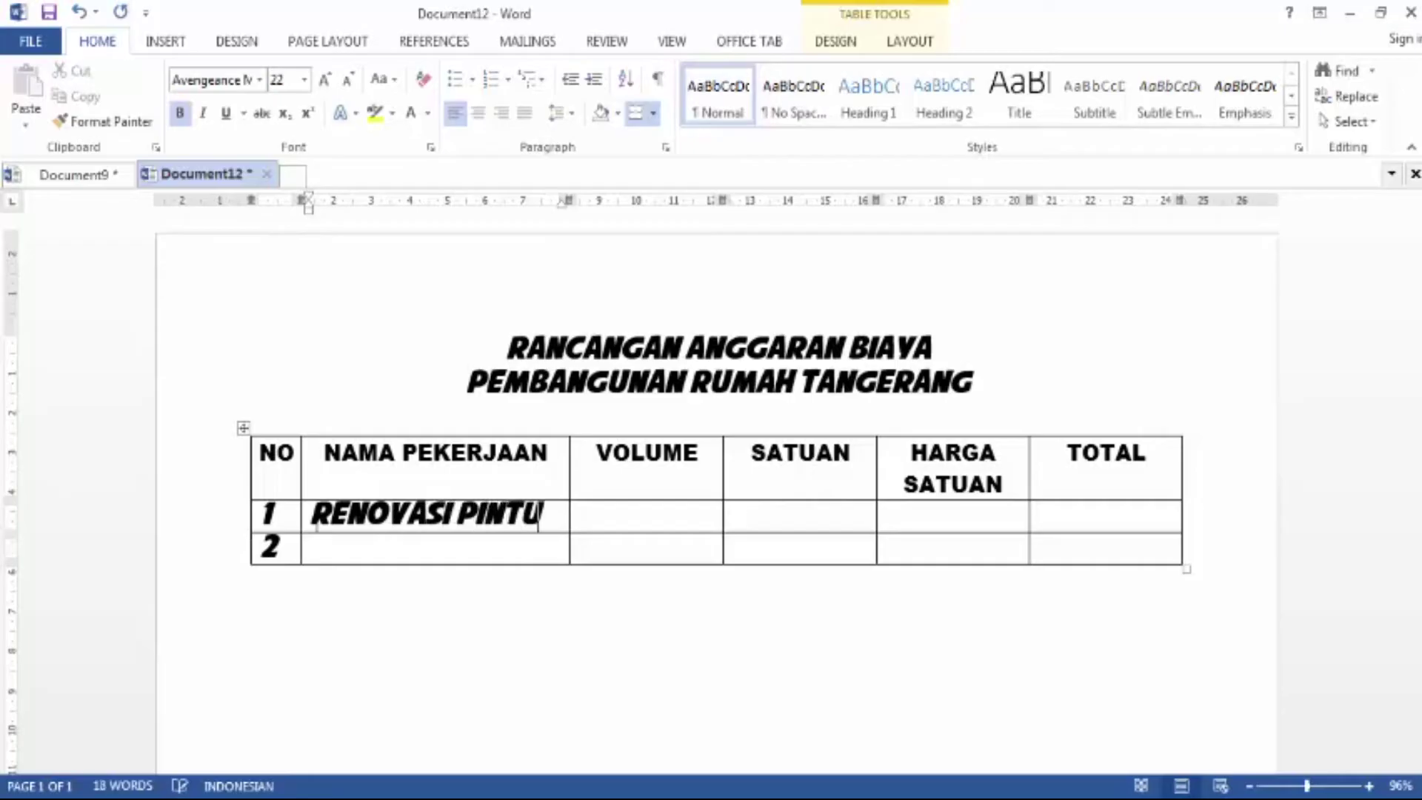
# Set the text of the whole table to Arial Black at size 16
pyautogui.click(243, 427)
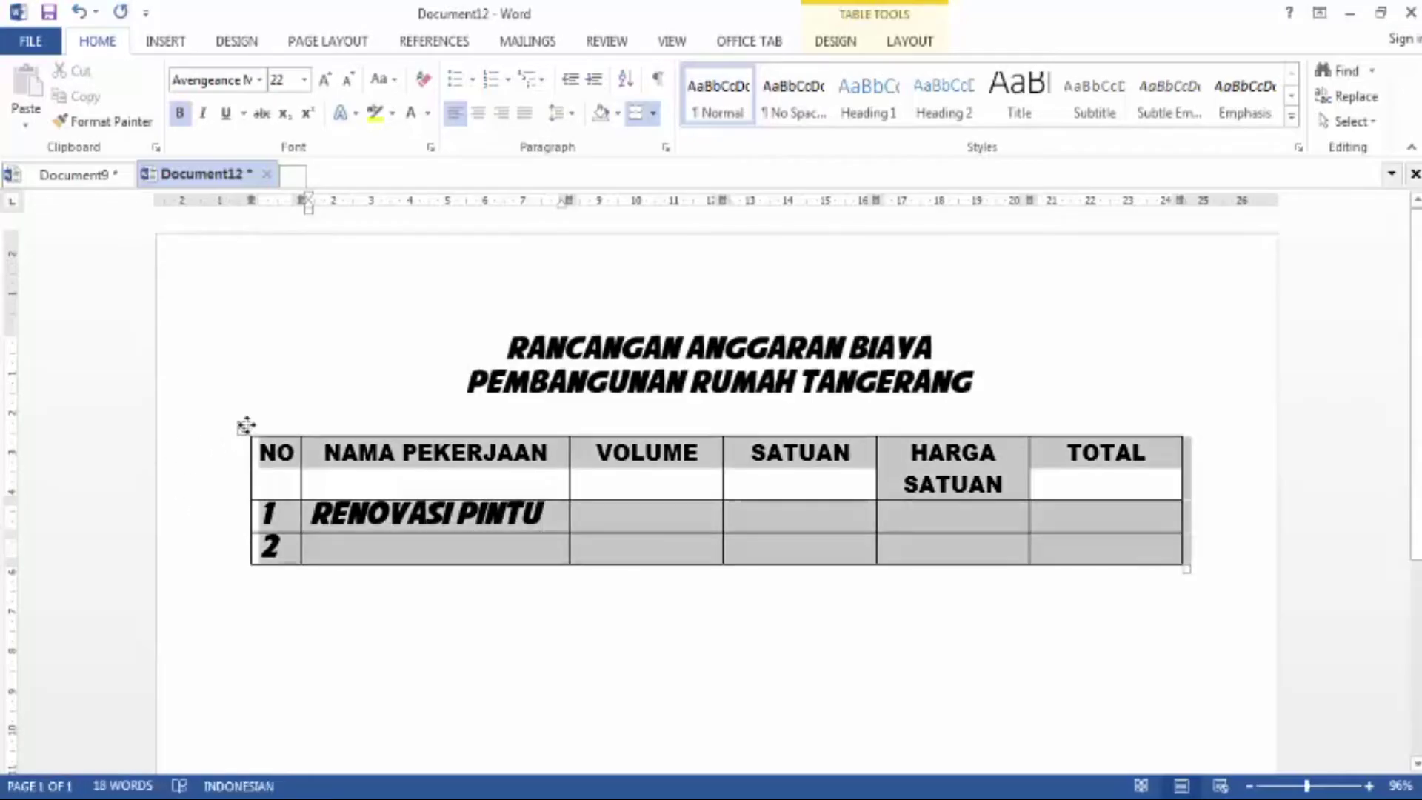
pyautogui.click(303, 80)
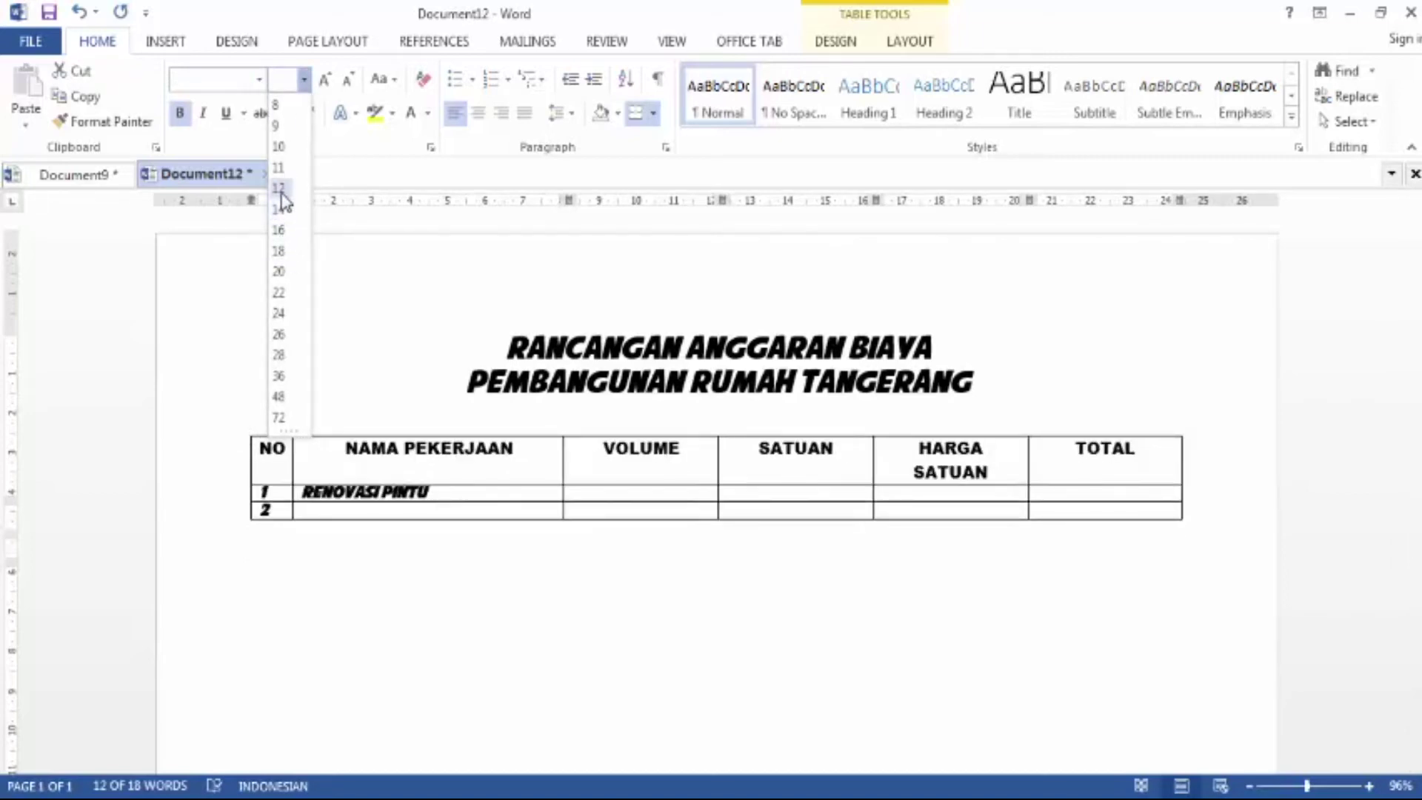
pyautogui.click(281, 231)
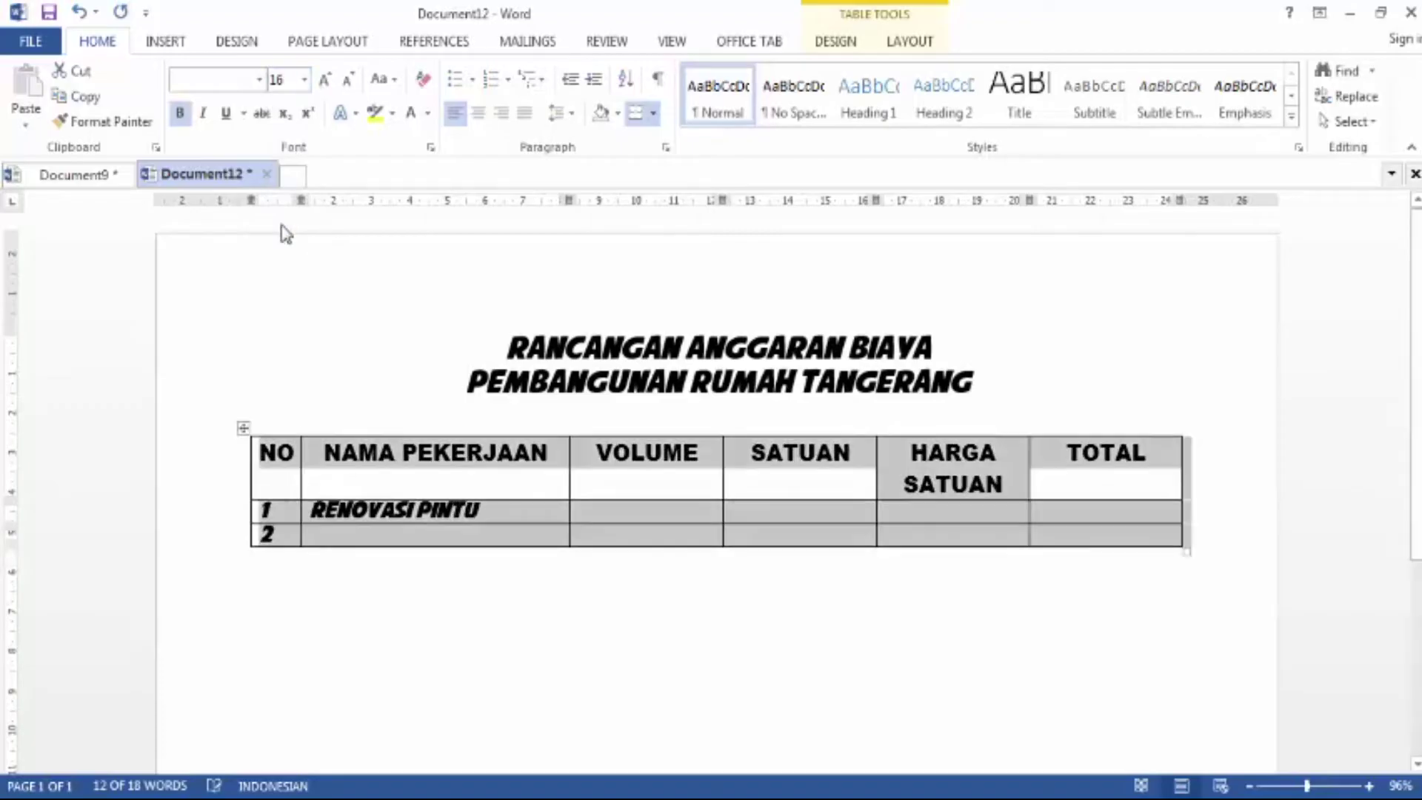
pyautogui.click(259, 80)
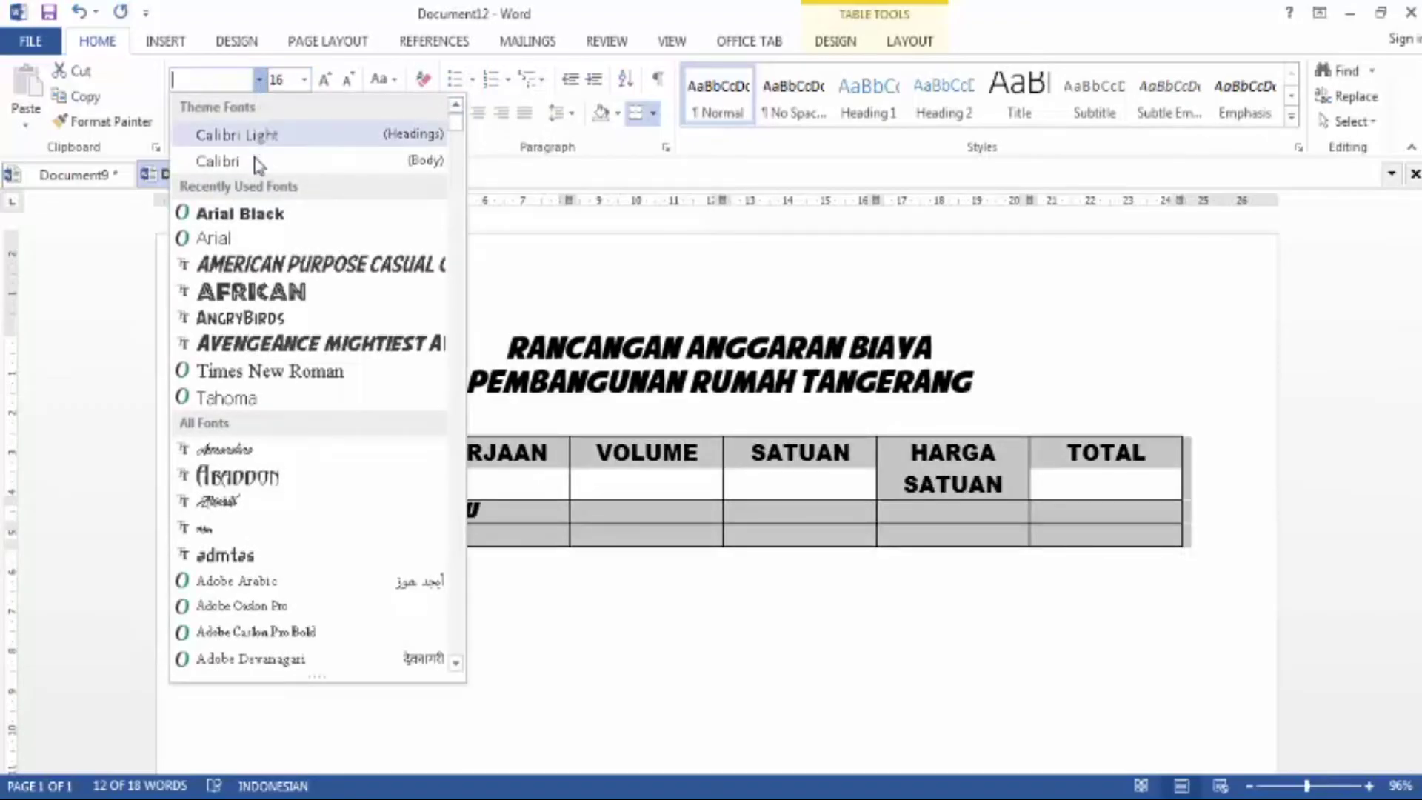
pyautogui.click(263, 217)
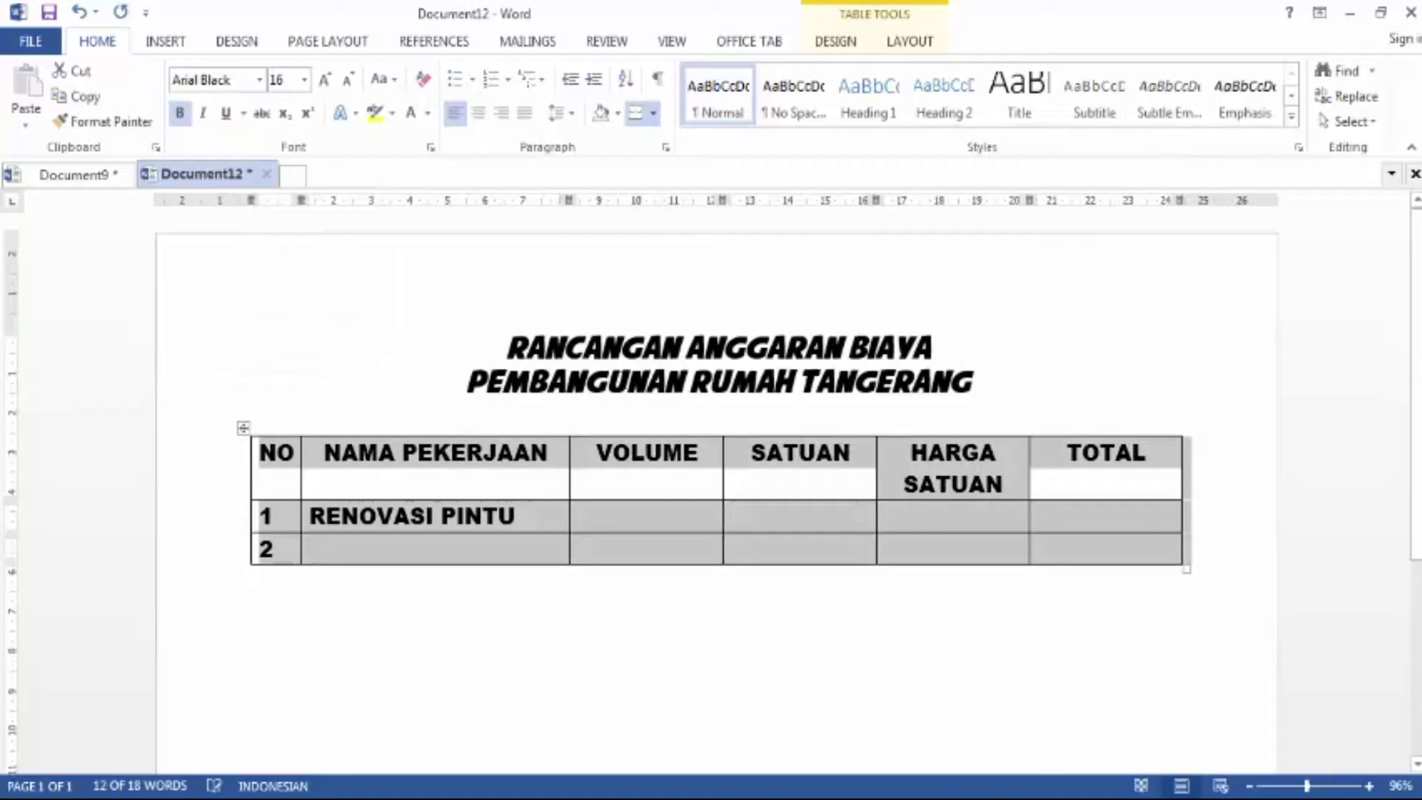
pyautogui.click(626, 379)
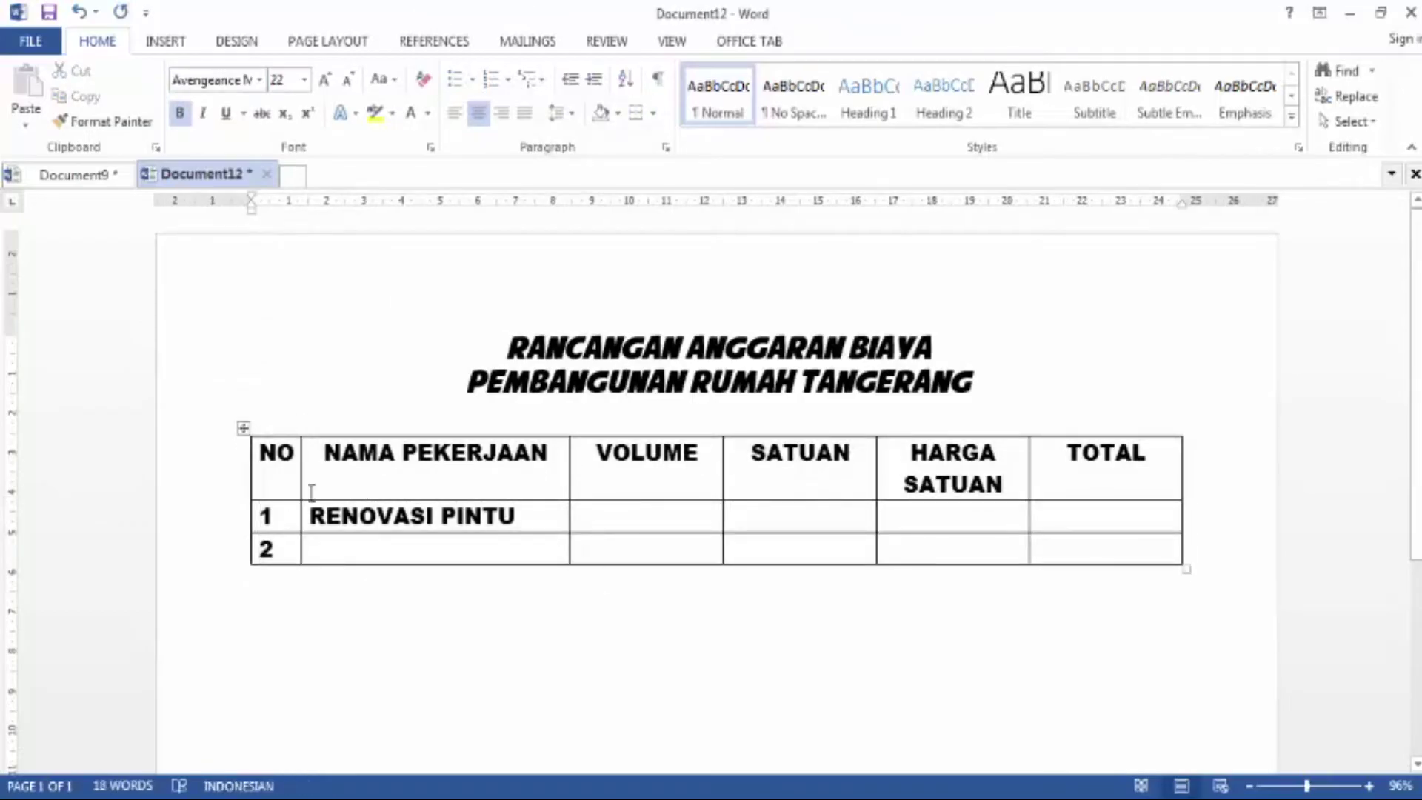
# Widen the NAMA PEKERJAAN column to about 8 cm, and enter volume 2 and unit PCS for RENOVASI PINTU
pyautogui.click(616, 523)
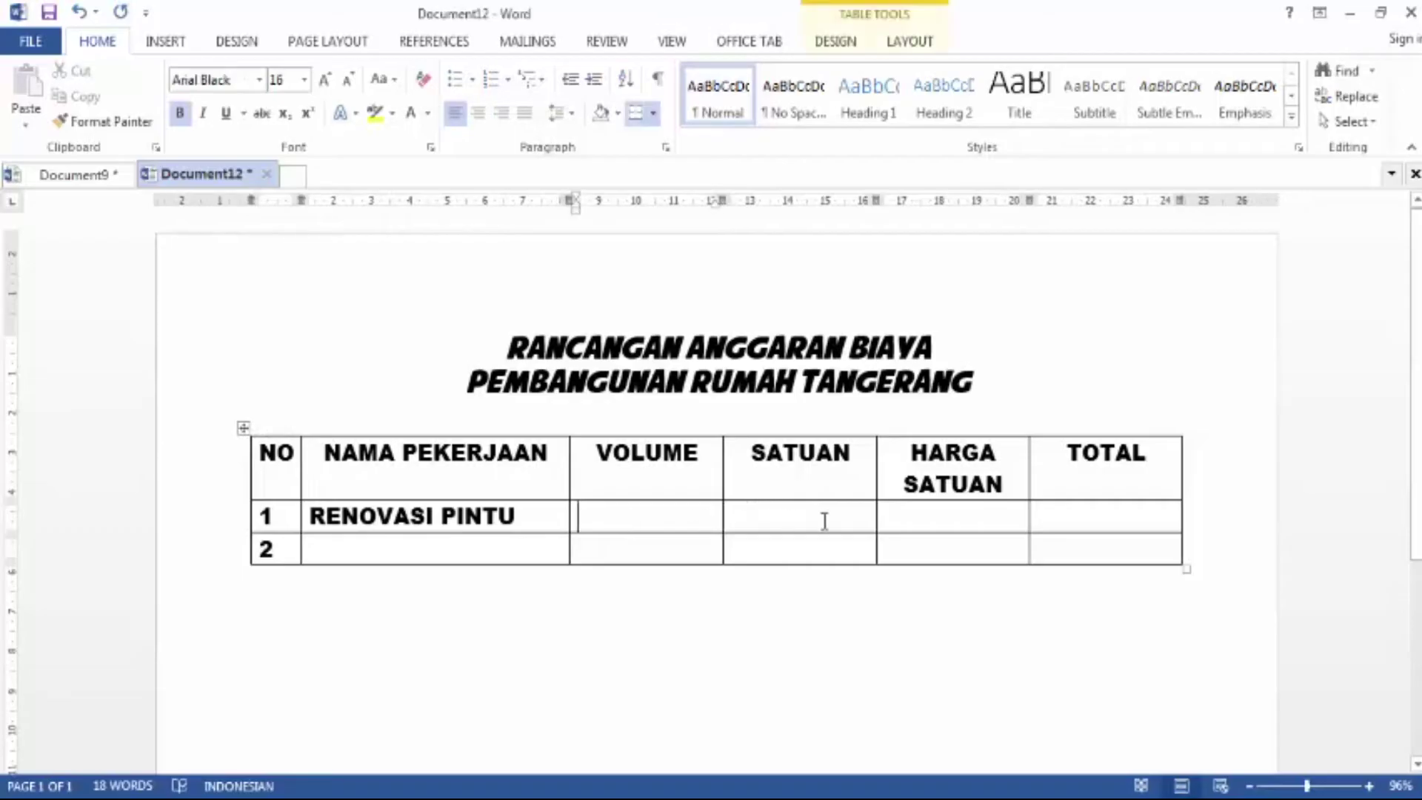
pyautogui.moveTo(569, 467); pyautogui.dragTo(623, 468)
pyautogui.click(635, 518)
pyautogui.write('2')
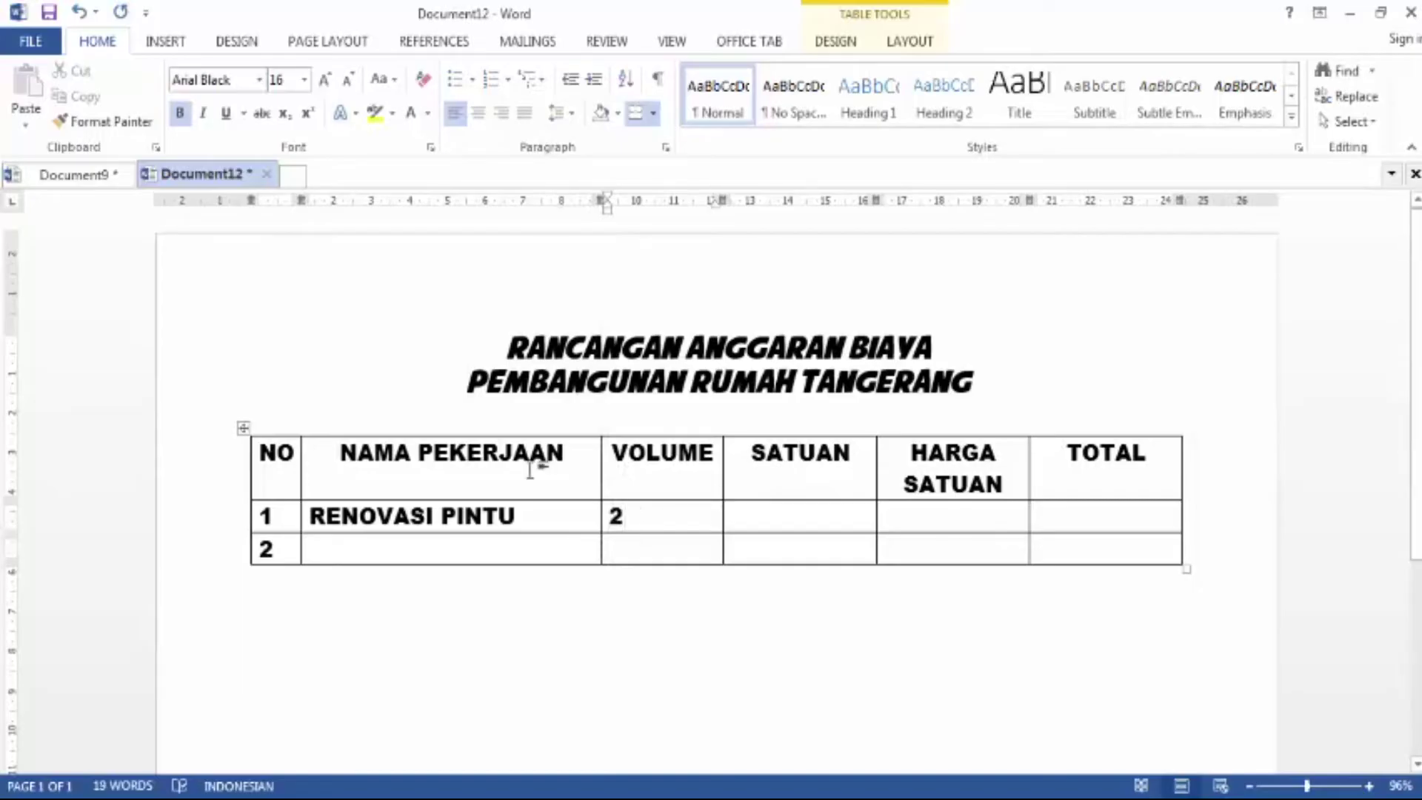
pyautogui.click(783, 521)
pyautogui.write('PCS')
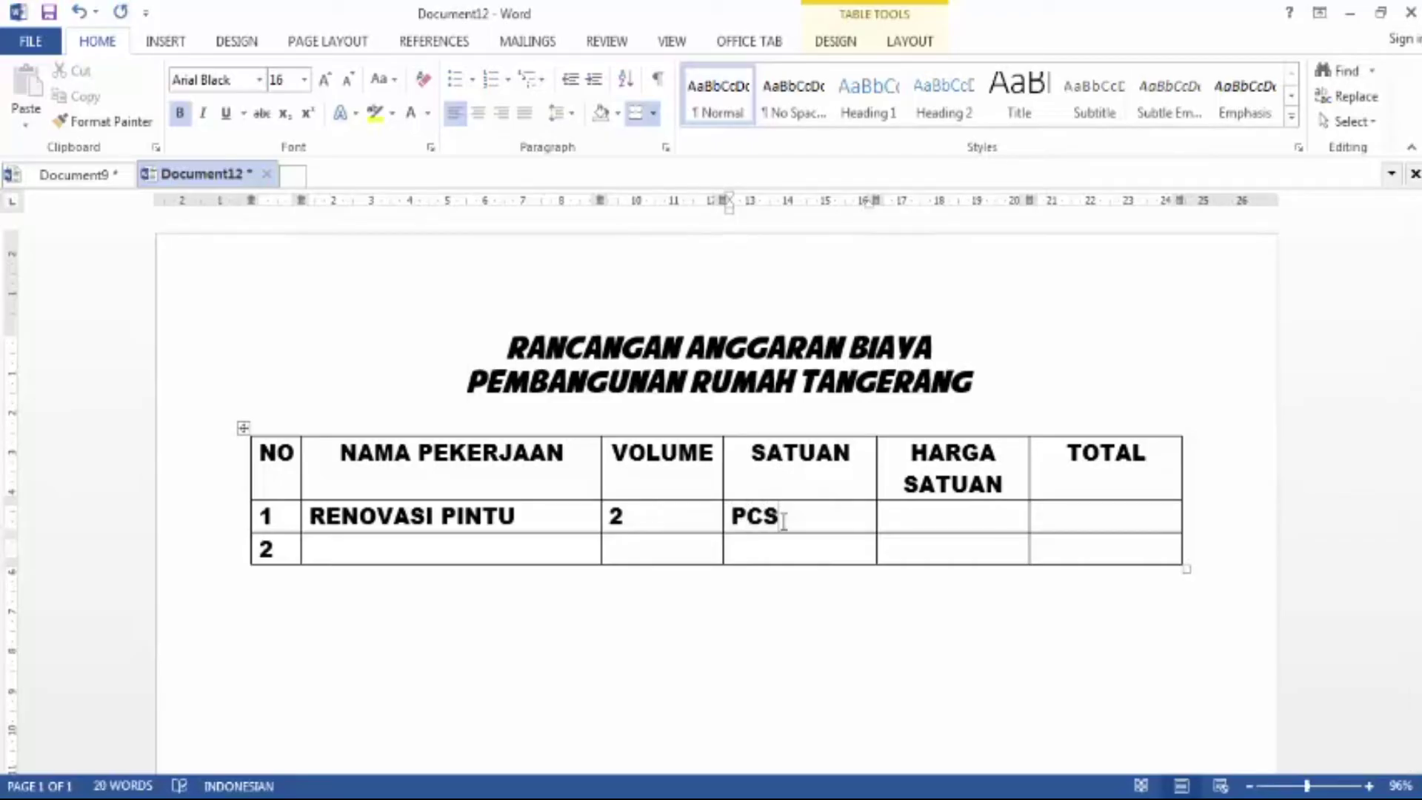
# Re-enter PCS as the unit in the SATUAN cell of row 1
pyautogui.press('BackSpace')
pyautogui.press('BackSpace')
pyautogui.press('BackSpace')
pyautogui.write('PCS')
# Enter Rp. 500.000 as the unit price for RENOVASI PINTU and align it to the right of its cell
pyautogui.click(944, 523)
pyautogui.write('500000')
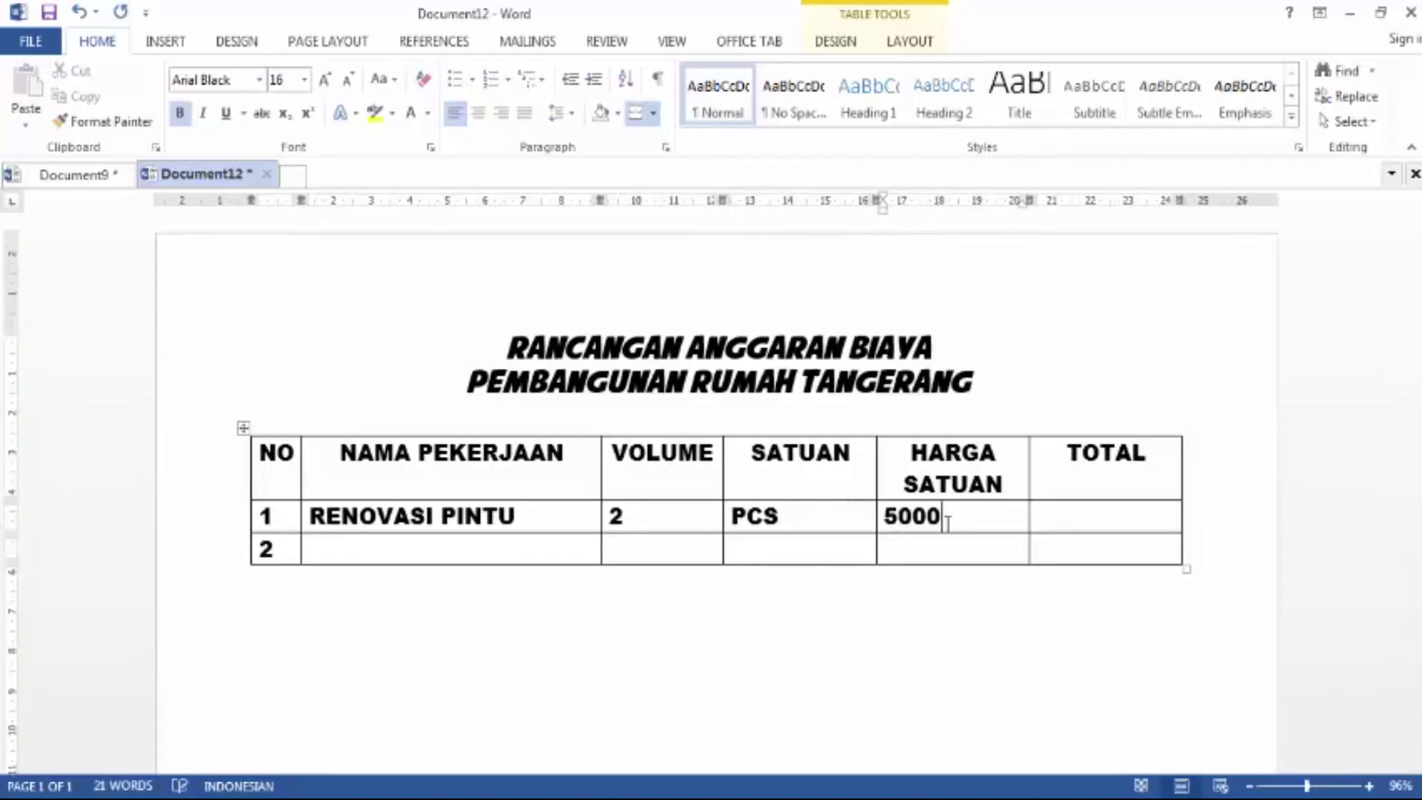
pyautogui.press('Left')
pyautogui.press('Left')
pyautogui.press('Left')
pyautogui.write('.')
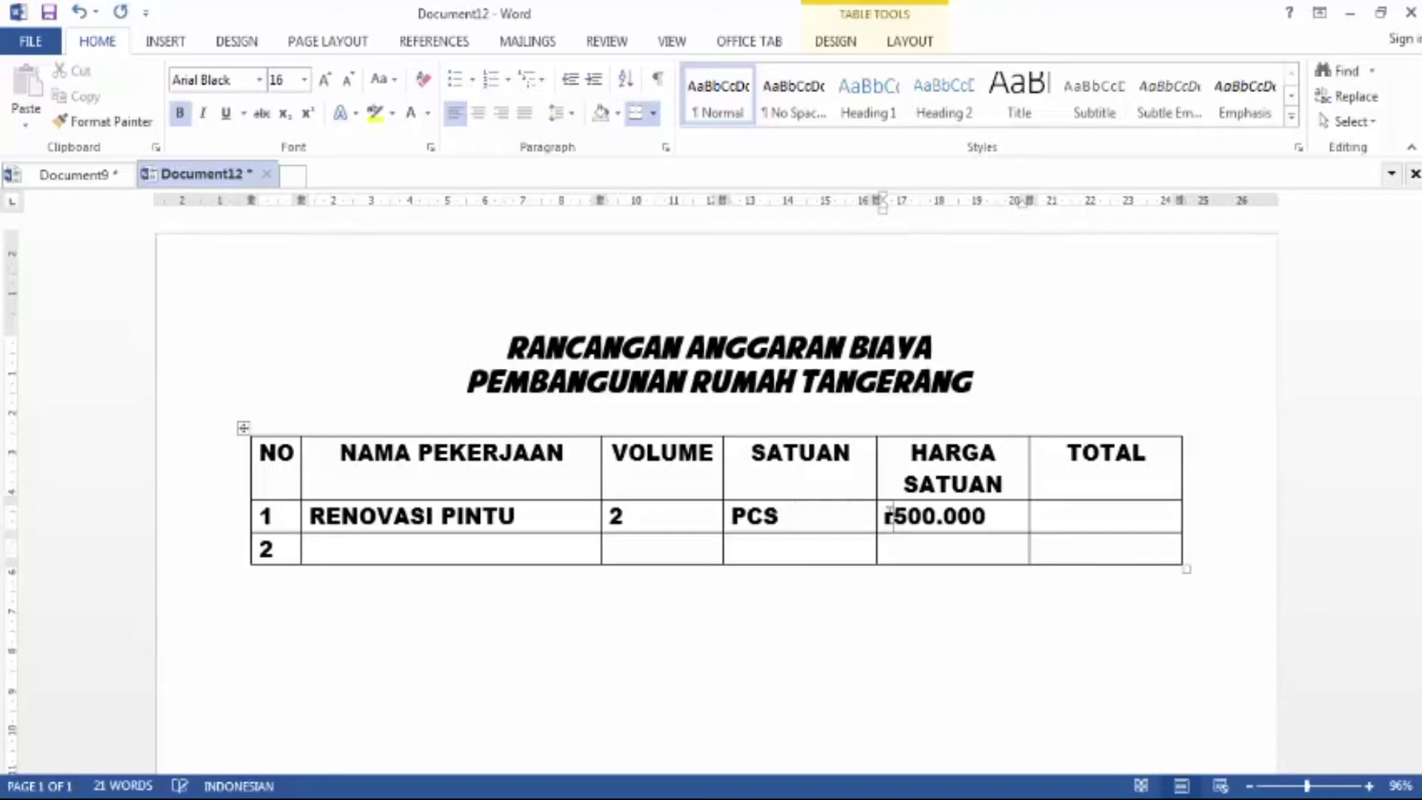
pyautogui.click(882, 516)
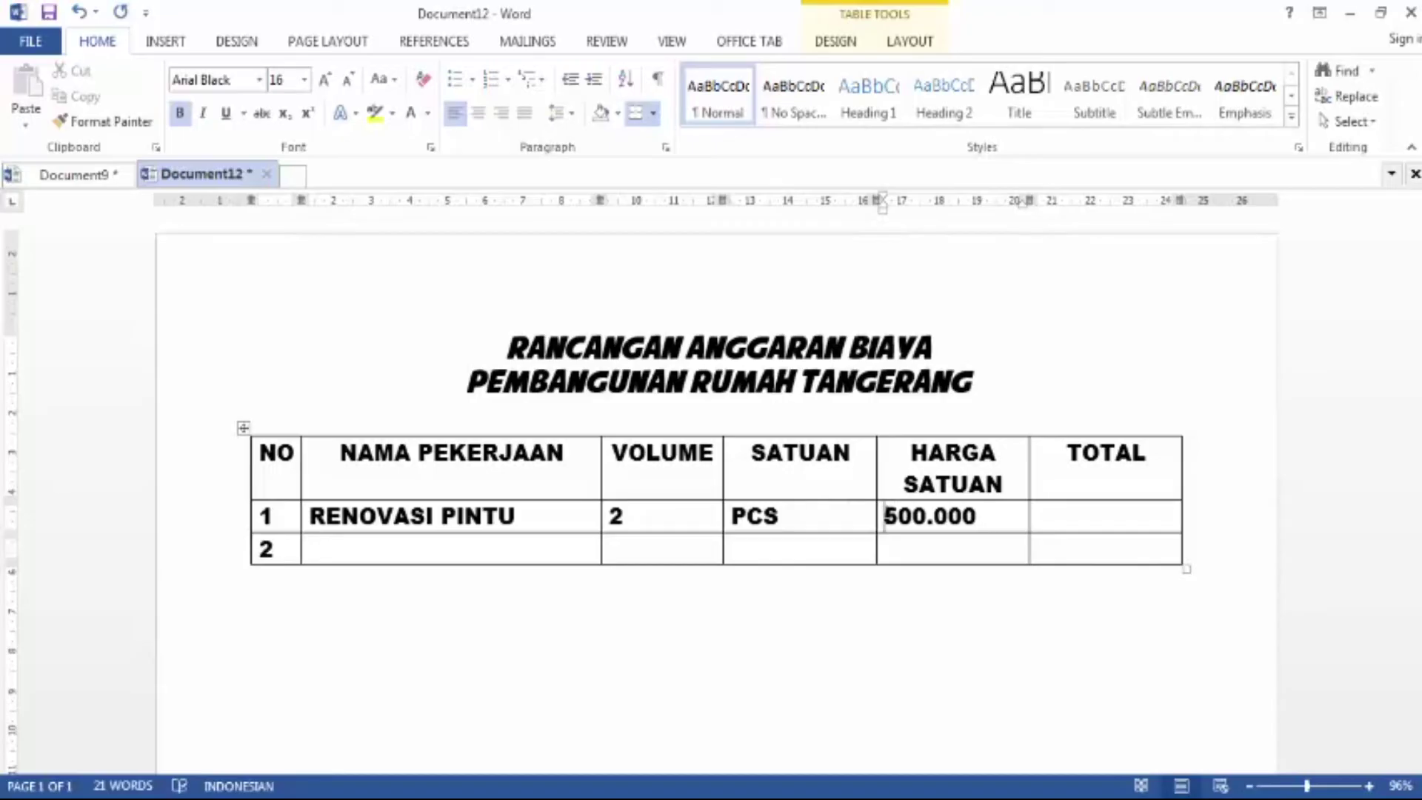
pyautogui.write('Rp.')
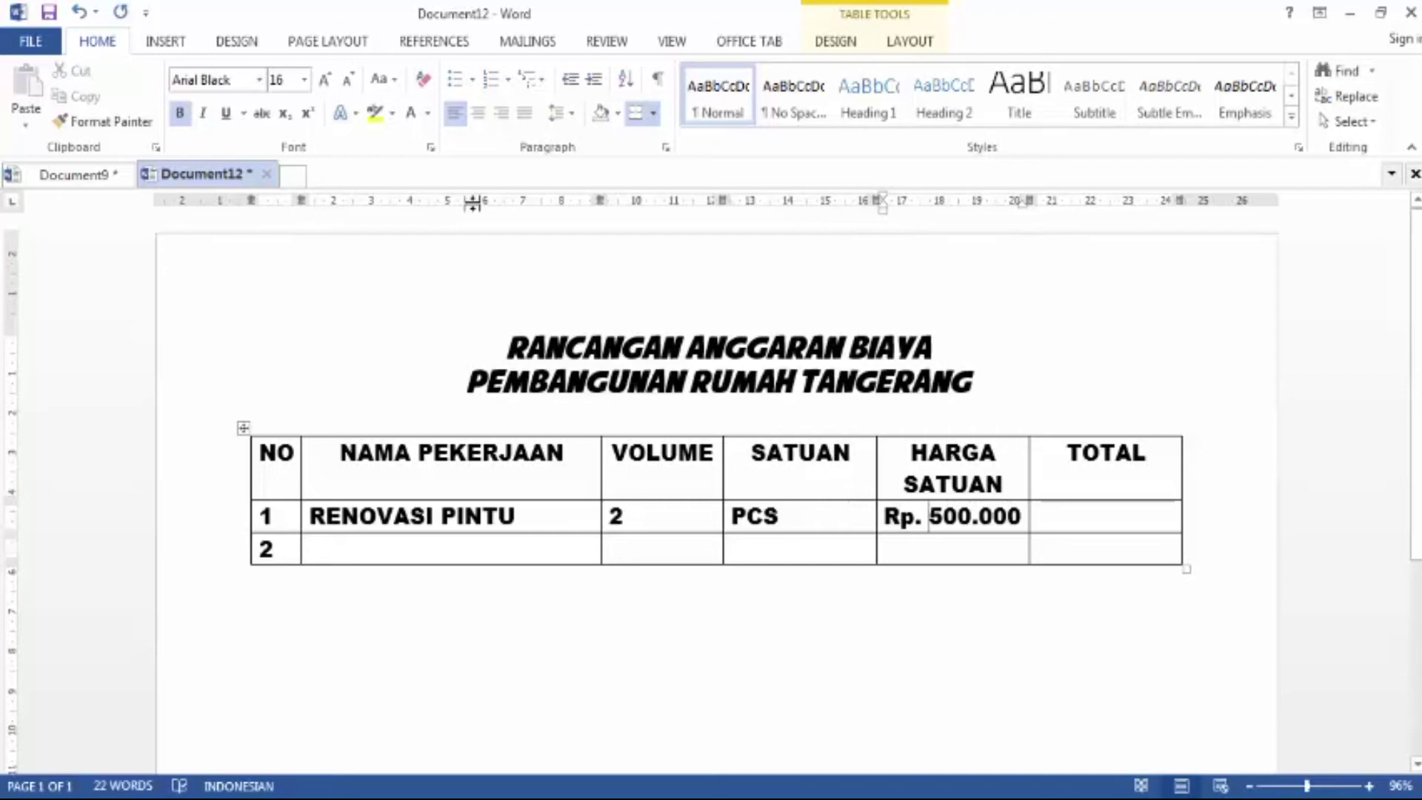
pyautogui.click(501, 113)
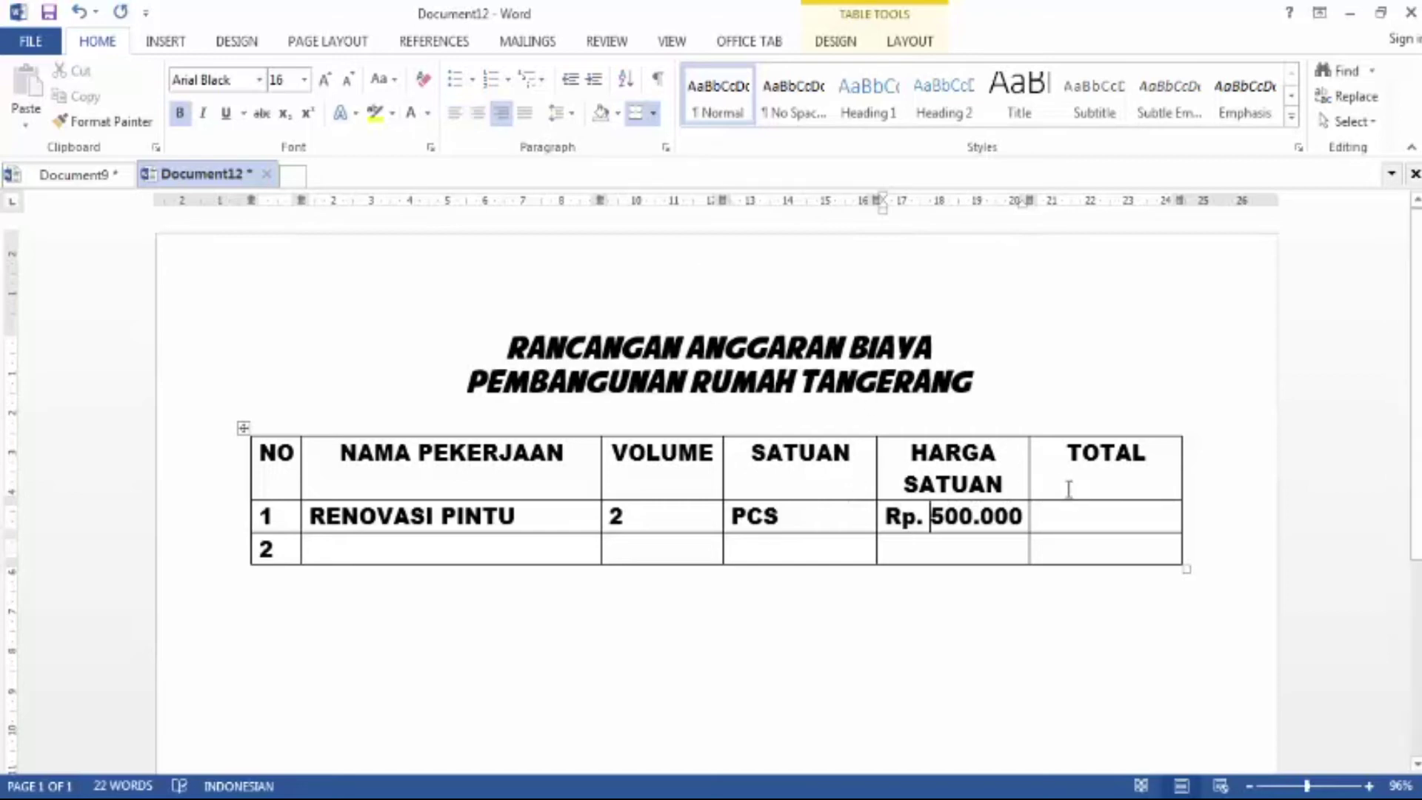
# Widen the HARGA SATUAN column to about 5 cm, slightly narrow the VOLUME column, and centre the volume value in row 1
pyautogui.moveTo(871, 478); pyautogui.dragTo(838, 474)
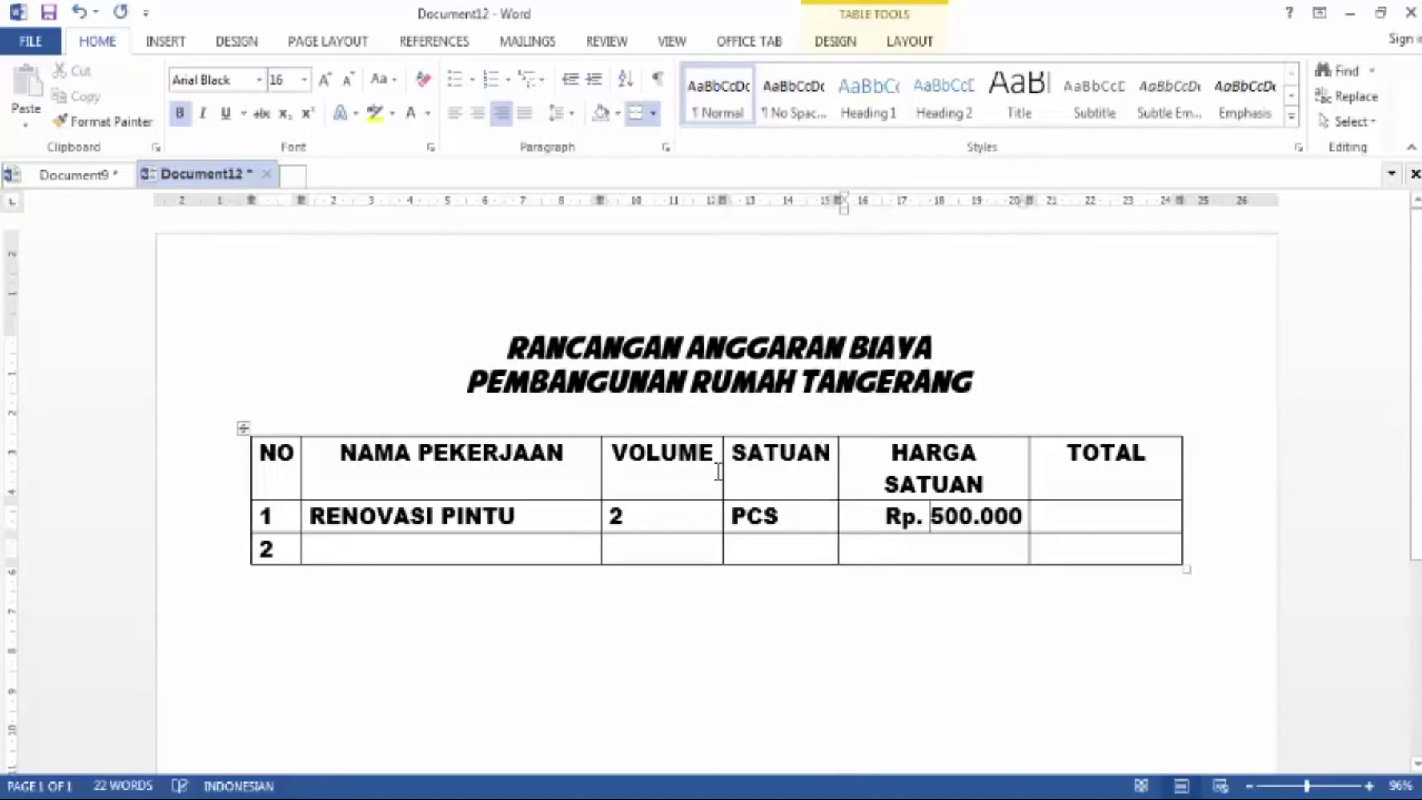
pyautogui.moveTo(722, 471); pyautogui.dragTo(716, 470)
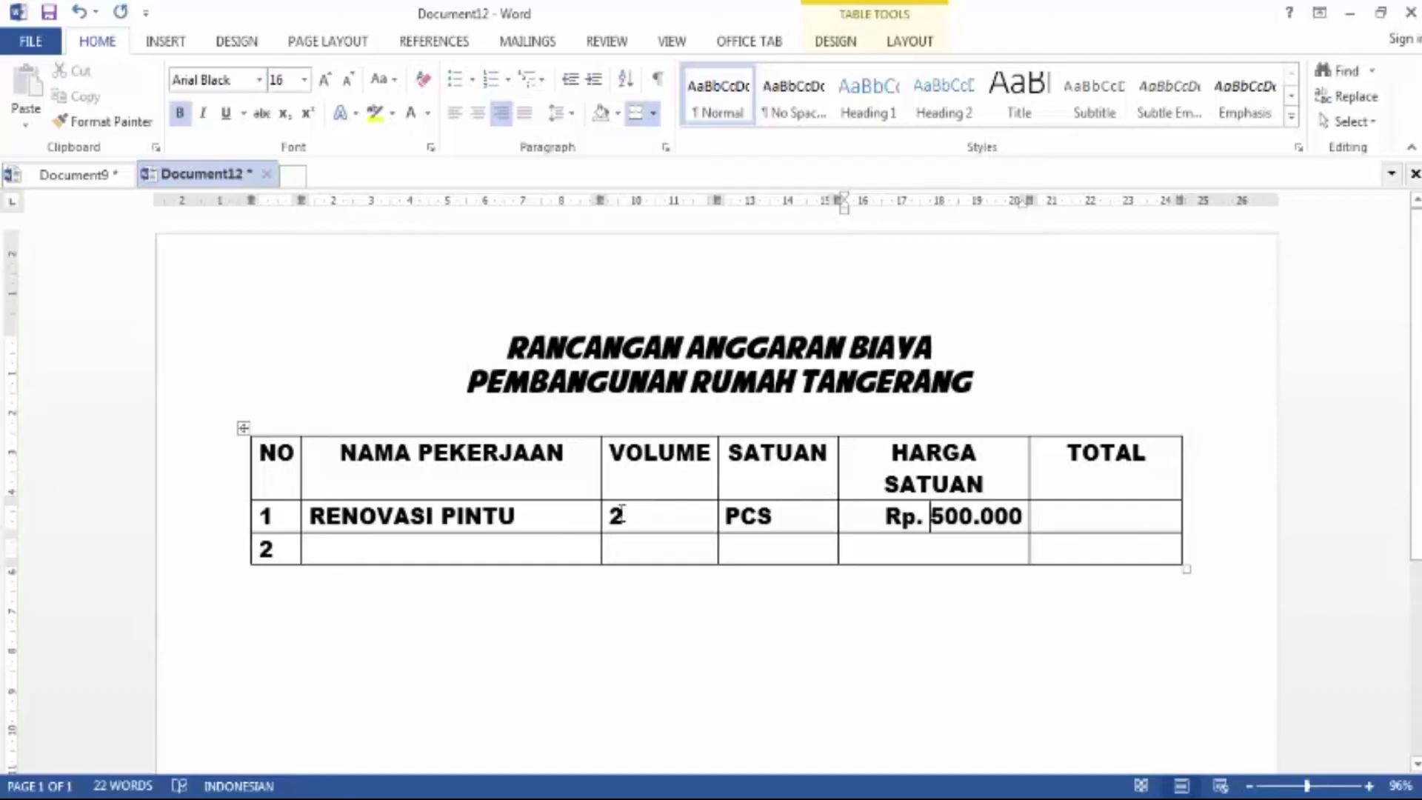
pyautogui.click(1065, 518)
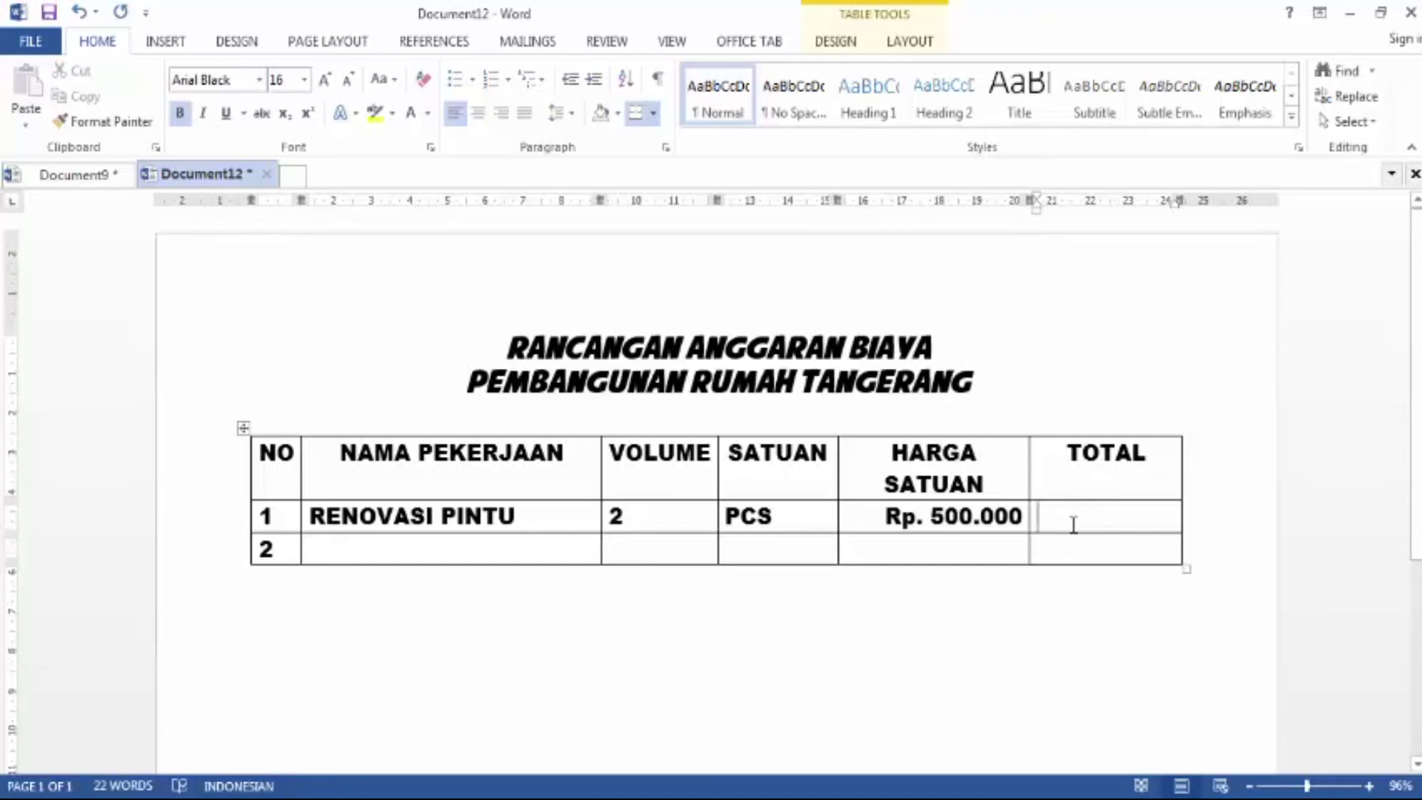
pyautogui.doubleClick(622, 517)
pyautogui.click(477, 113)
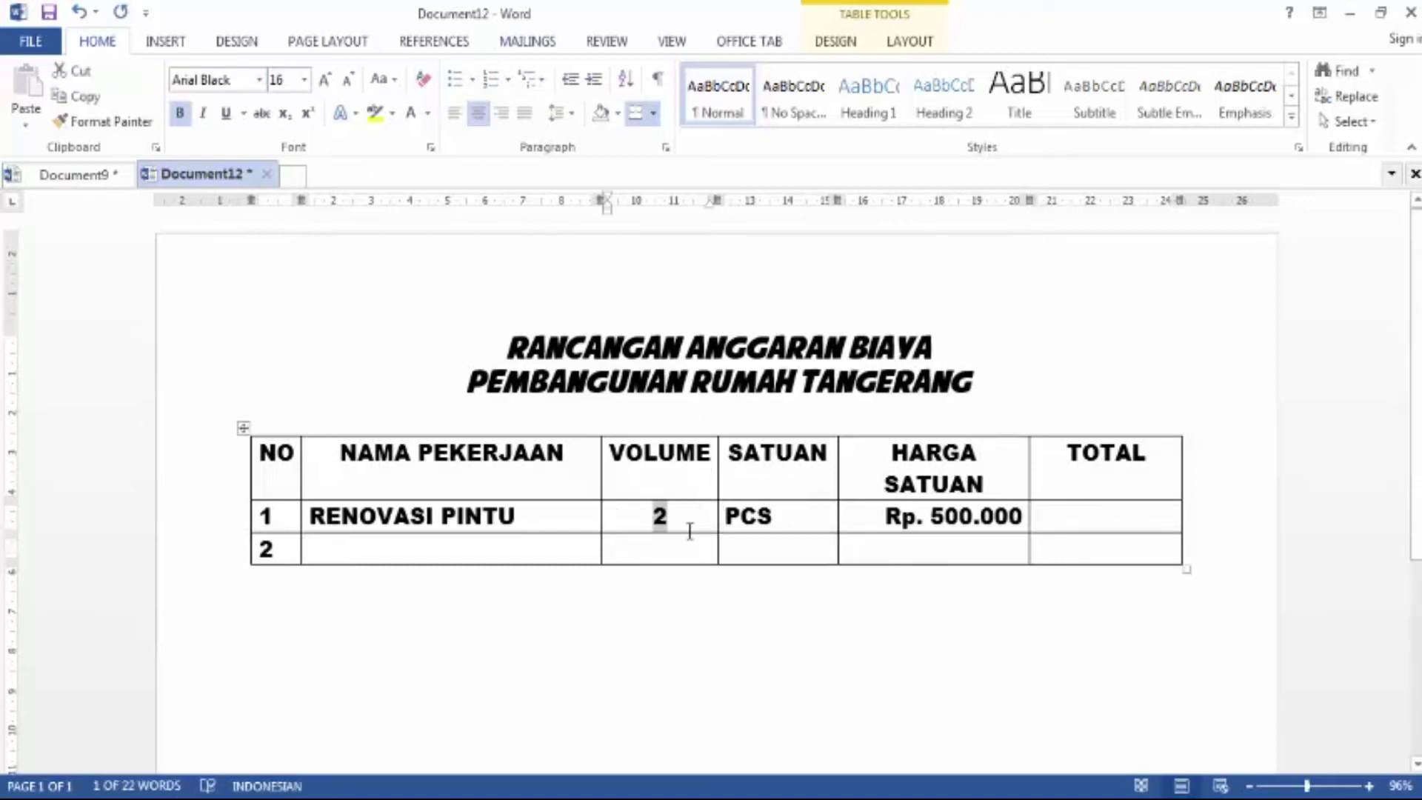
# Enter Rp. 1.000.000 as the total for RENOVASI PINTU
pyautogui.click(1081, 513)
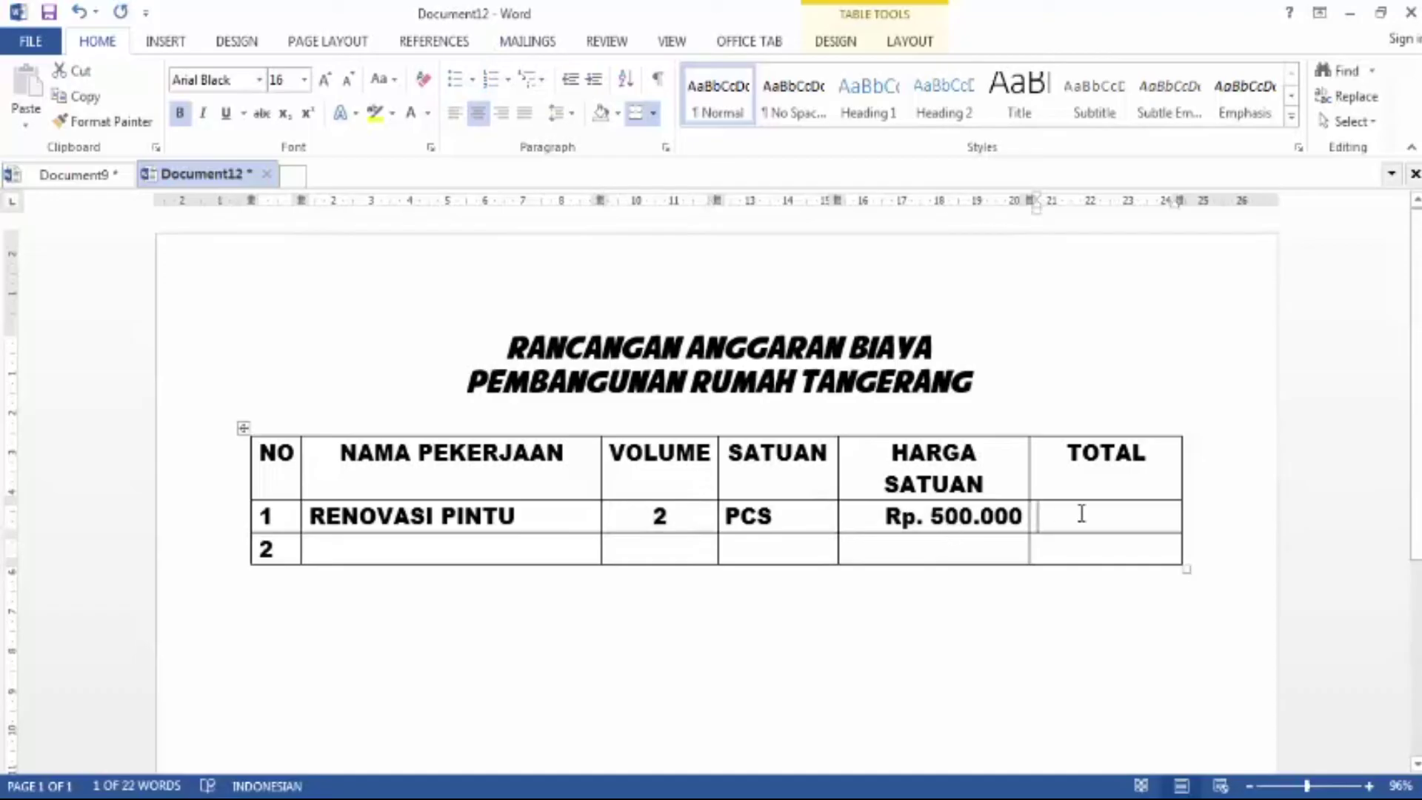
pyautogui.write('r')
pyautogui.press('BackSpace')
pyautogui.write('Rp. 1.000.00')
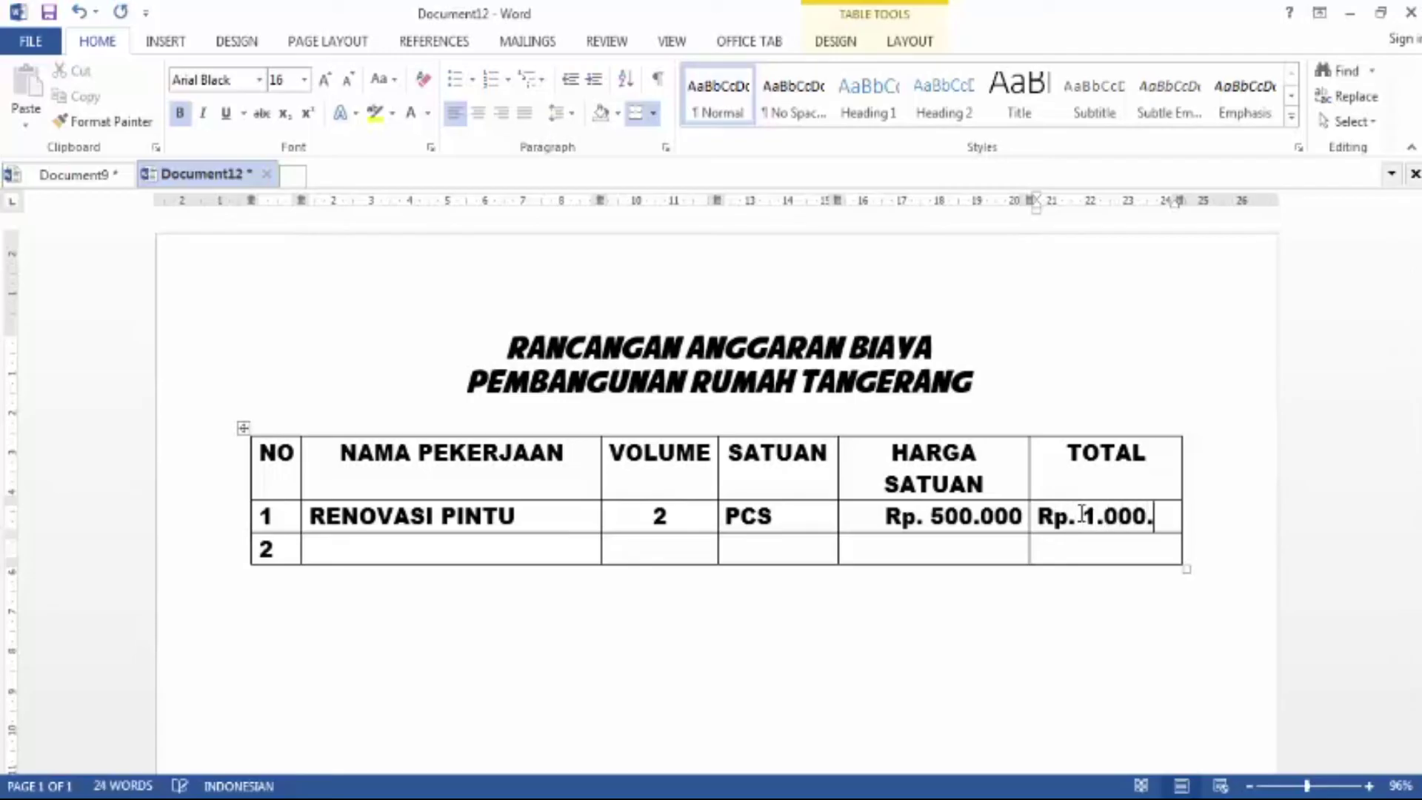
pyautogui.write('0')
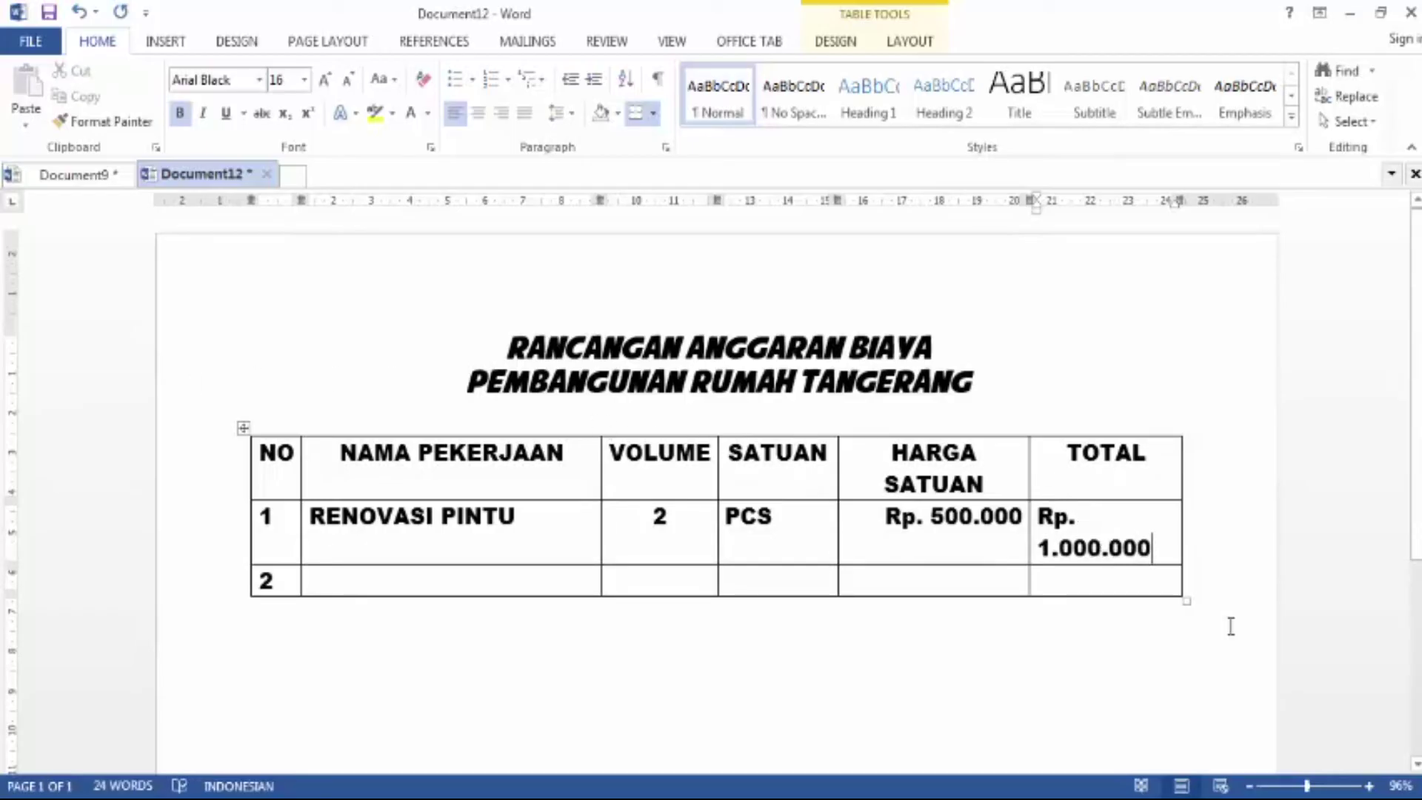
# Widen the table to about 26 cm with a TOTAL column of about 5 cm, and reduce the height of row 1
pyautogui.moveTo(1185, 600); pyautogui.dragTo(1247, 589)
pyautogui.moveTo(1083, 462); pyautogui.dragTo(1047, 462)
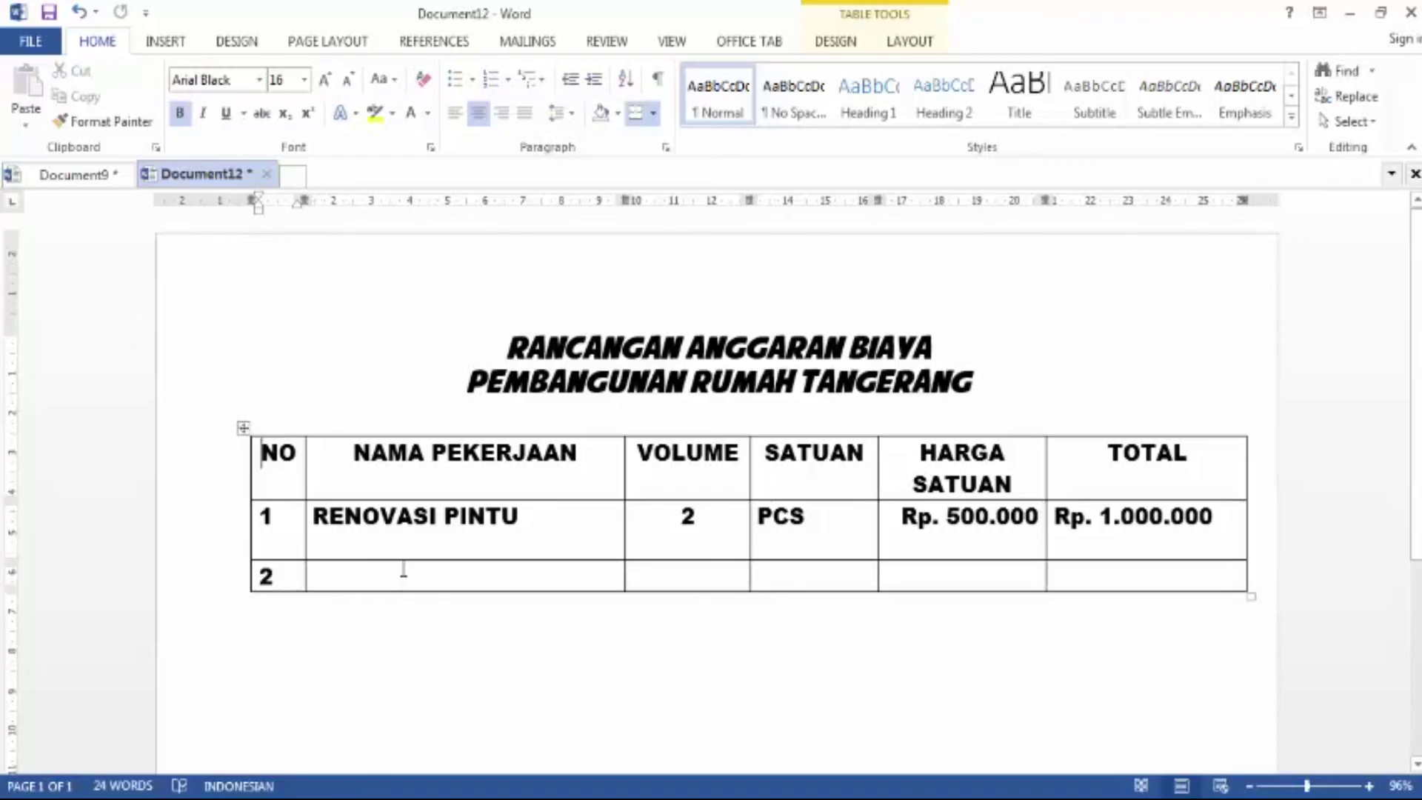
pyautogui.moveTo(400, 558); pyautogui.dragTo(404, 544)
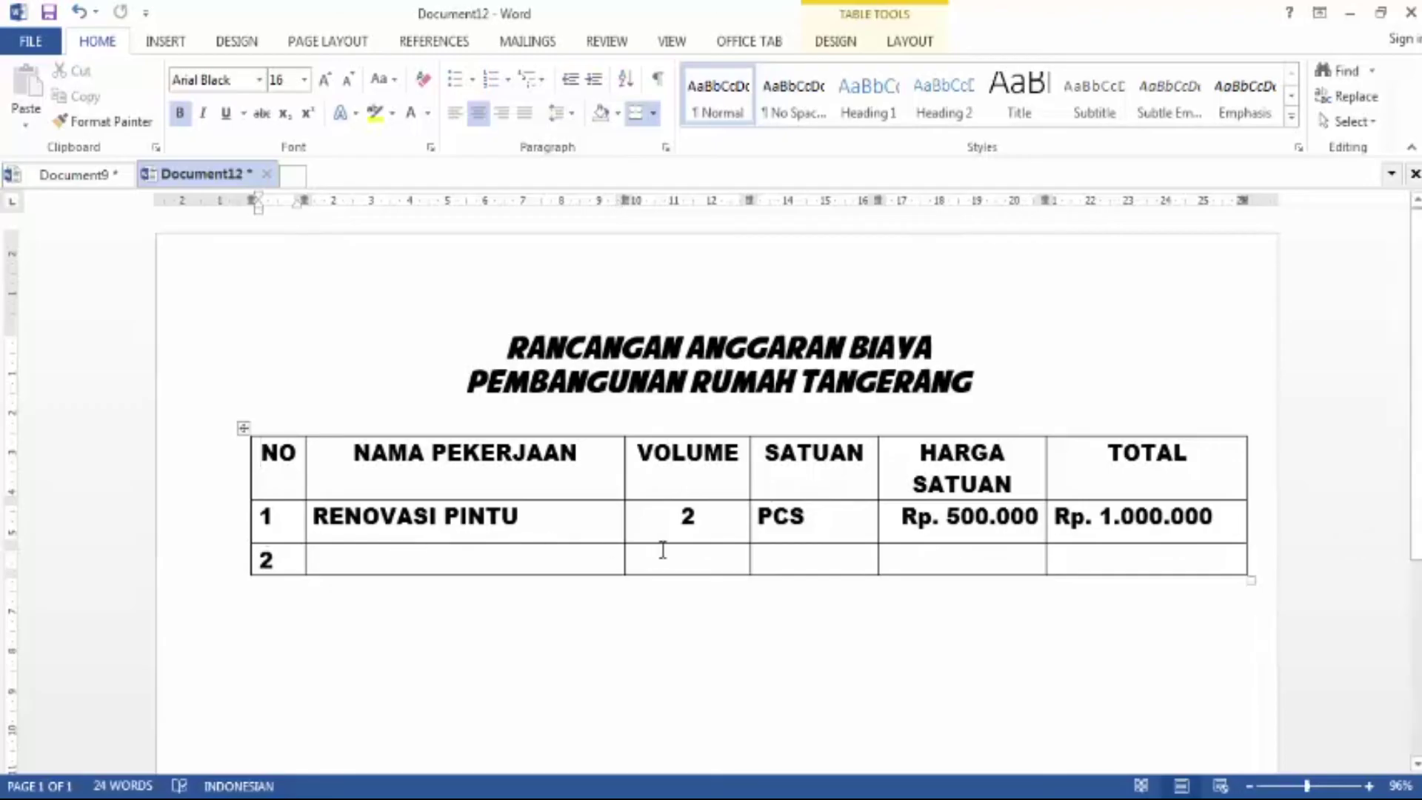
# Centre the row numbers 1 and 2 in the NO column
pyautogui.click(277, 516)
pyautogui.moveTo(286, 548); pyautogui.dragTo(286, 562)
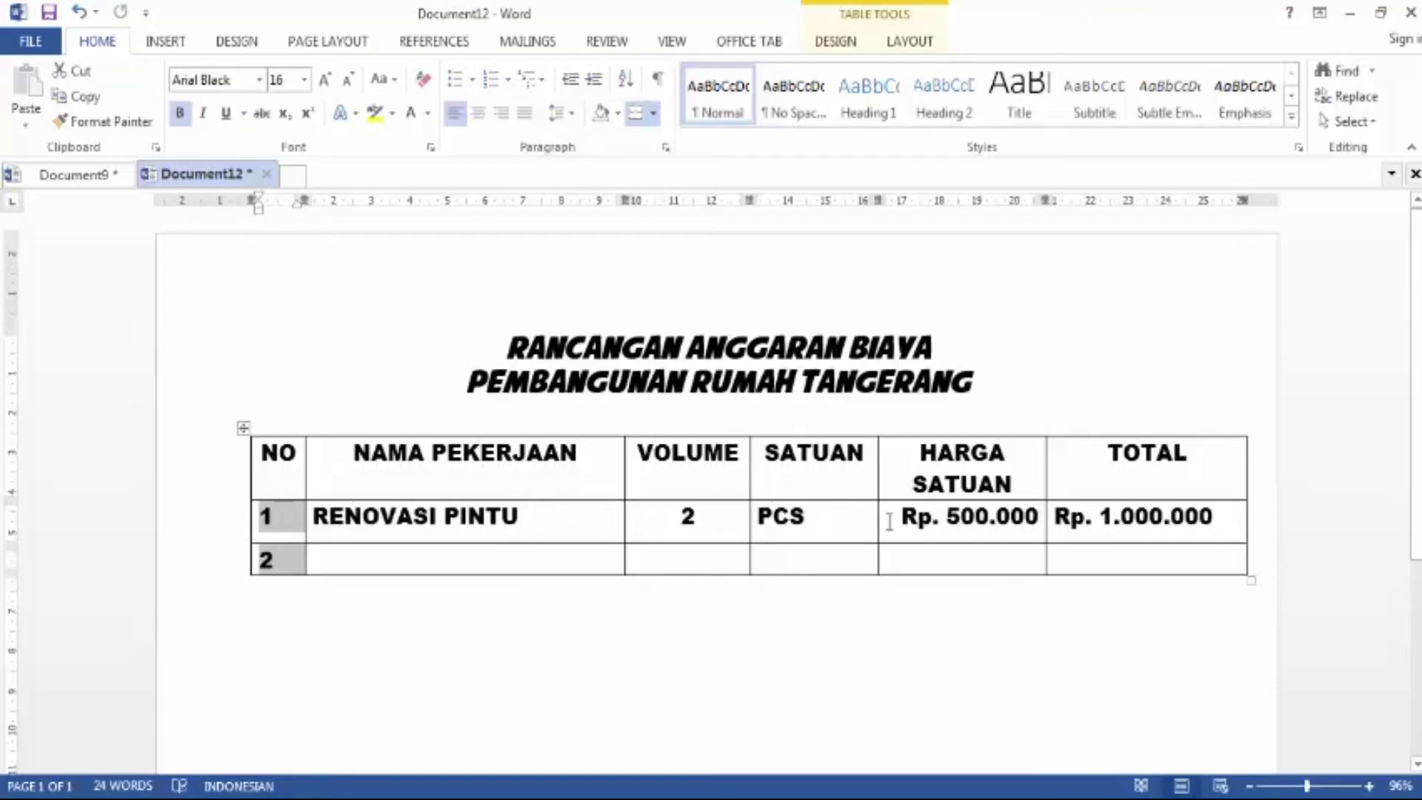
pyautogui.click(478, 113)
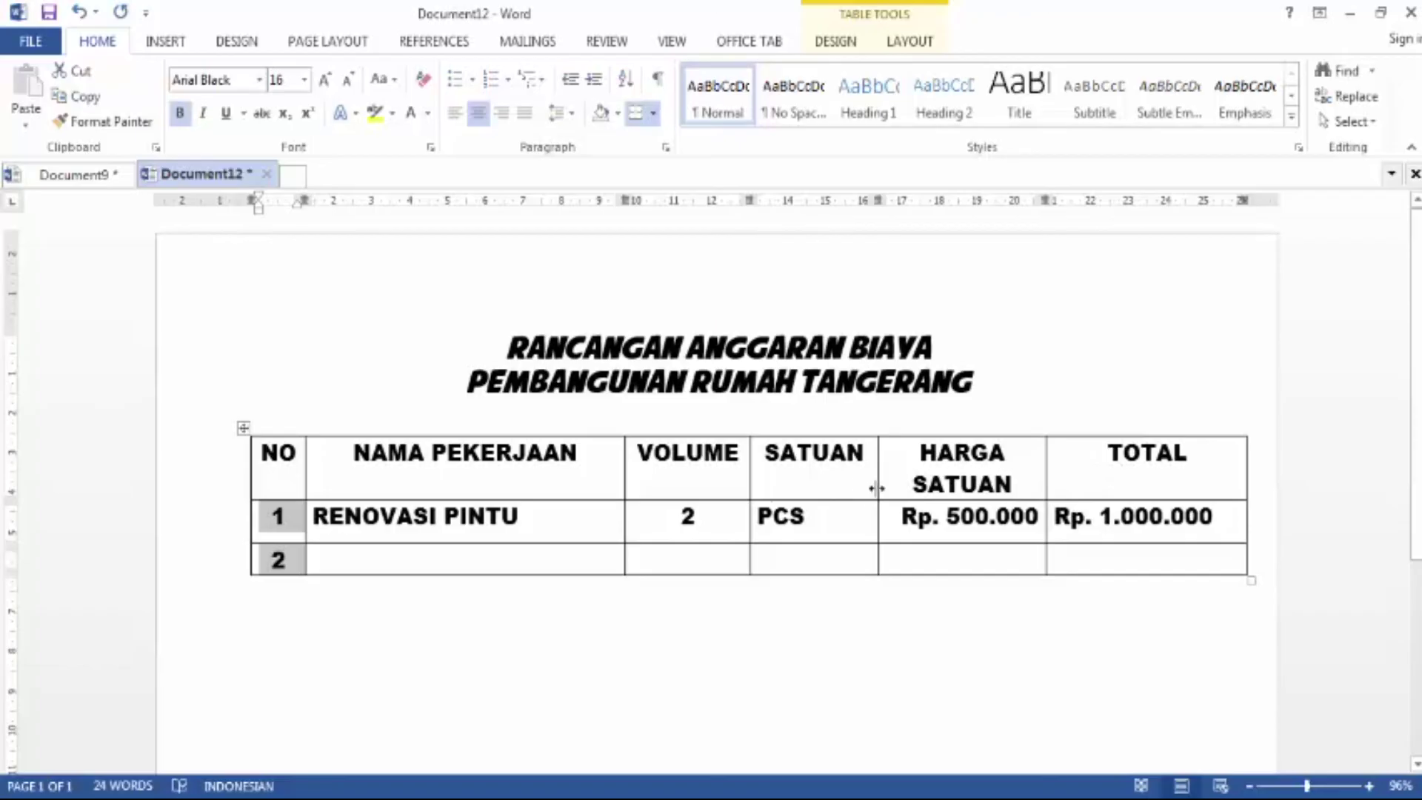
# Select the VOLUME header cell of the table
pyautogui.click(244, 428)
pyautogui.click(629, 473)
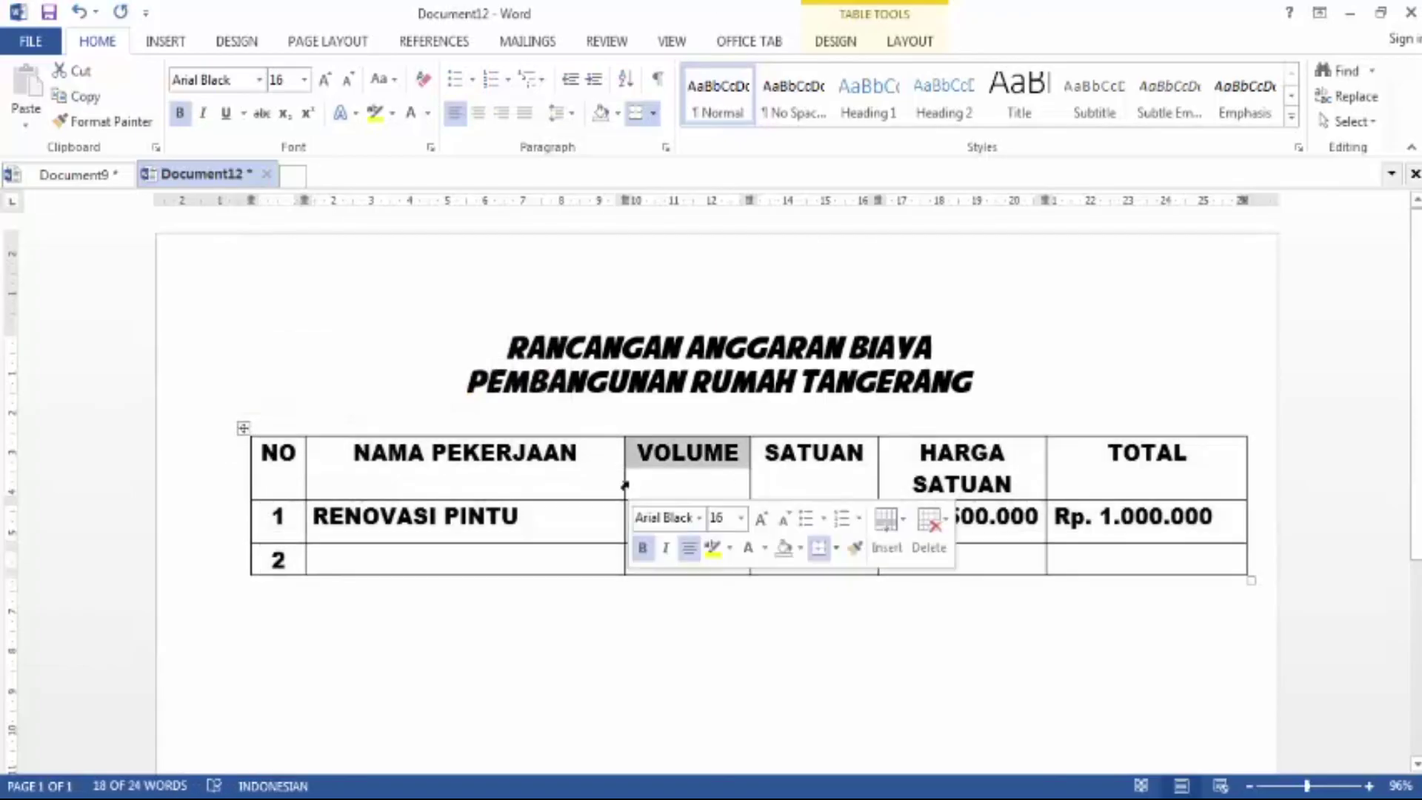